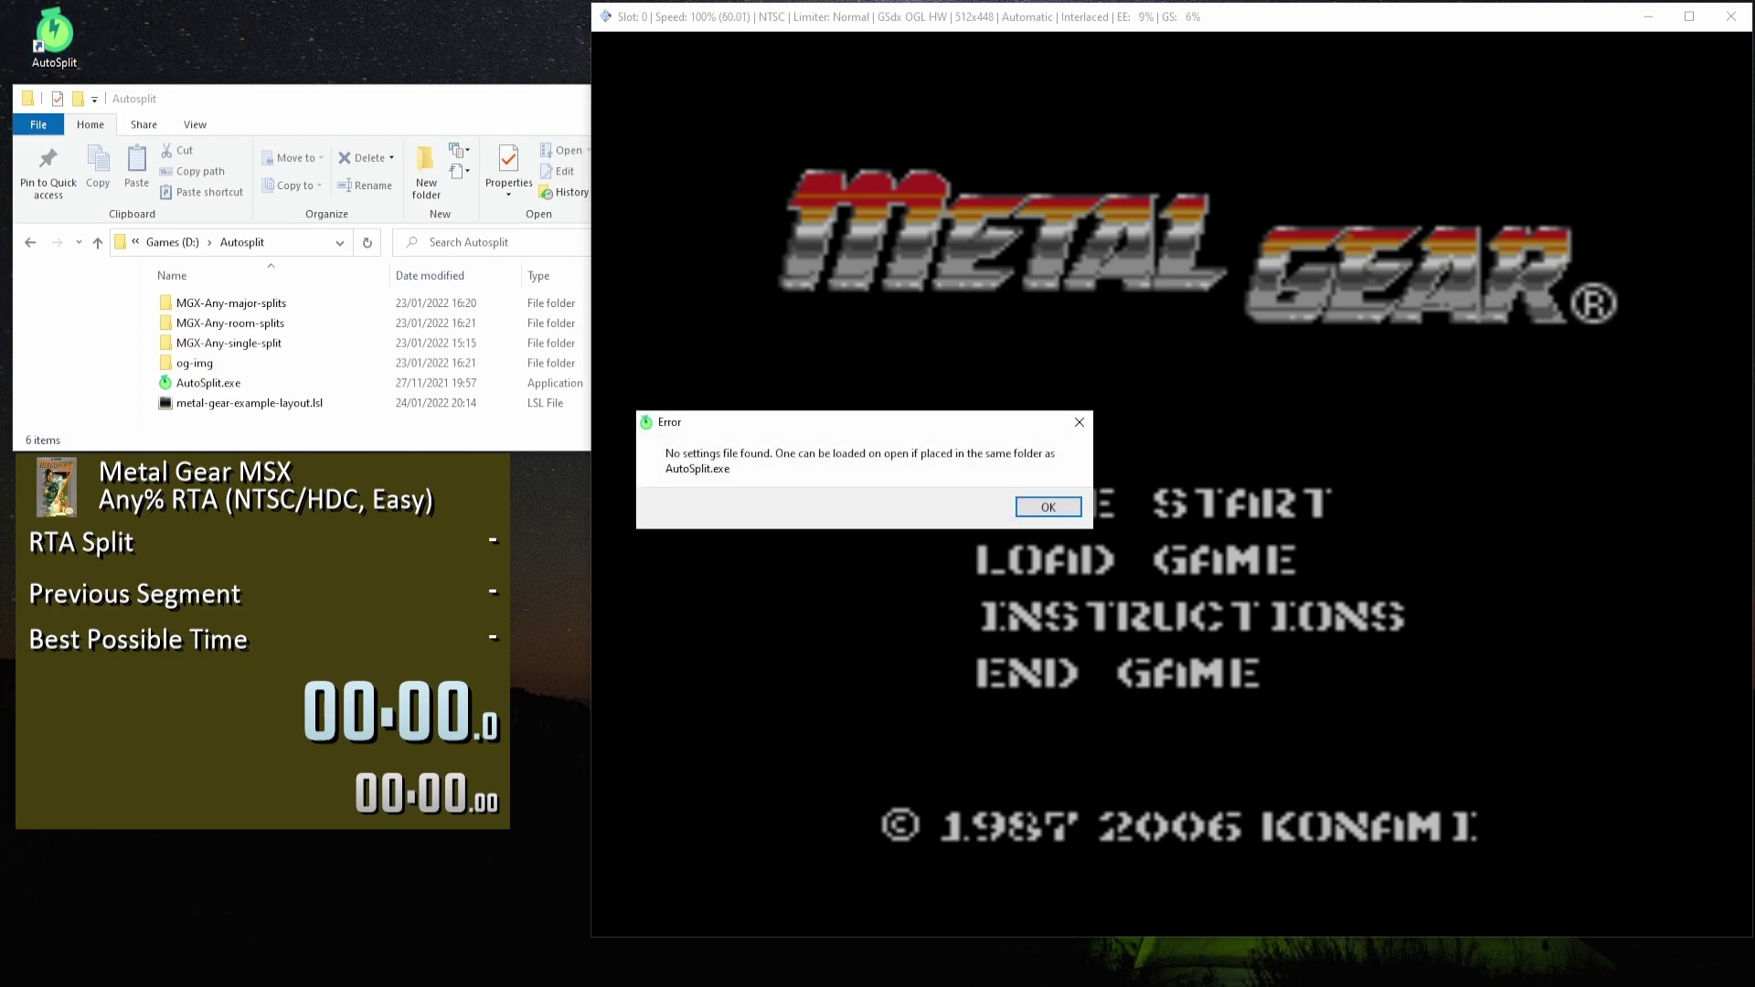
Dismiss the missing settings file notice and arrange the AutoSplit window above the timer, beside the game.
left_click(1049, 508)
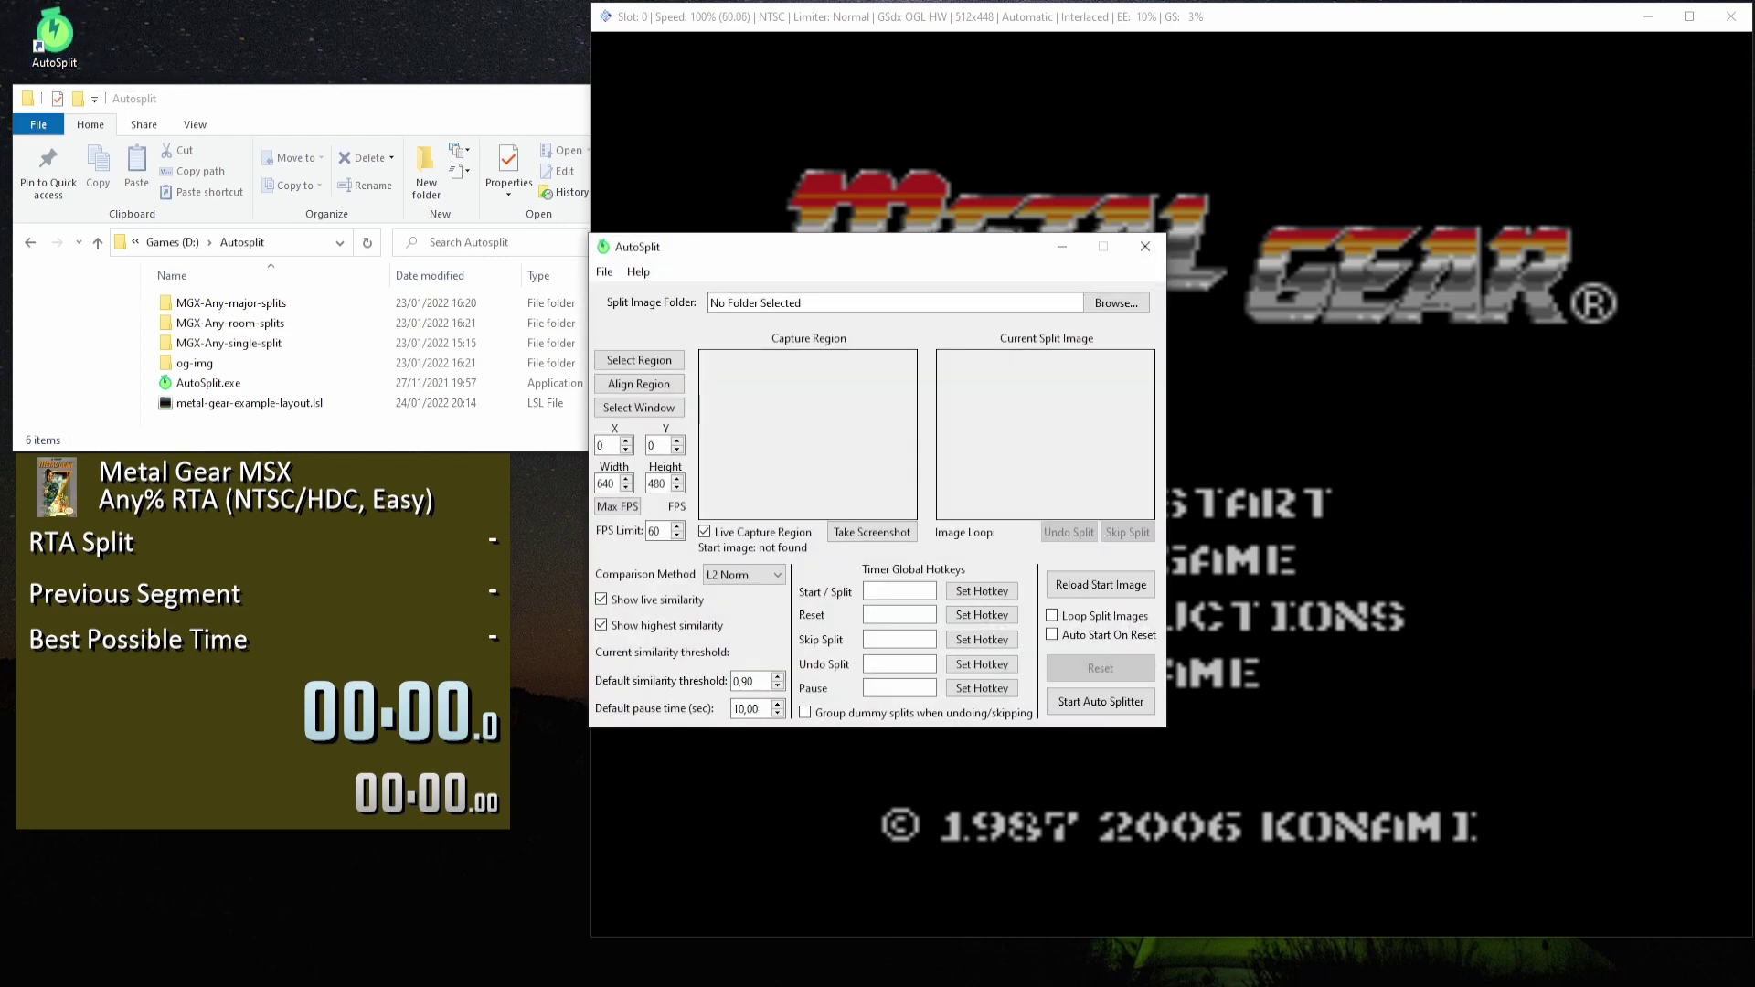
left_click_drag(857, 242, 278, 13)
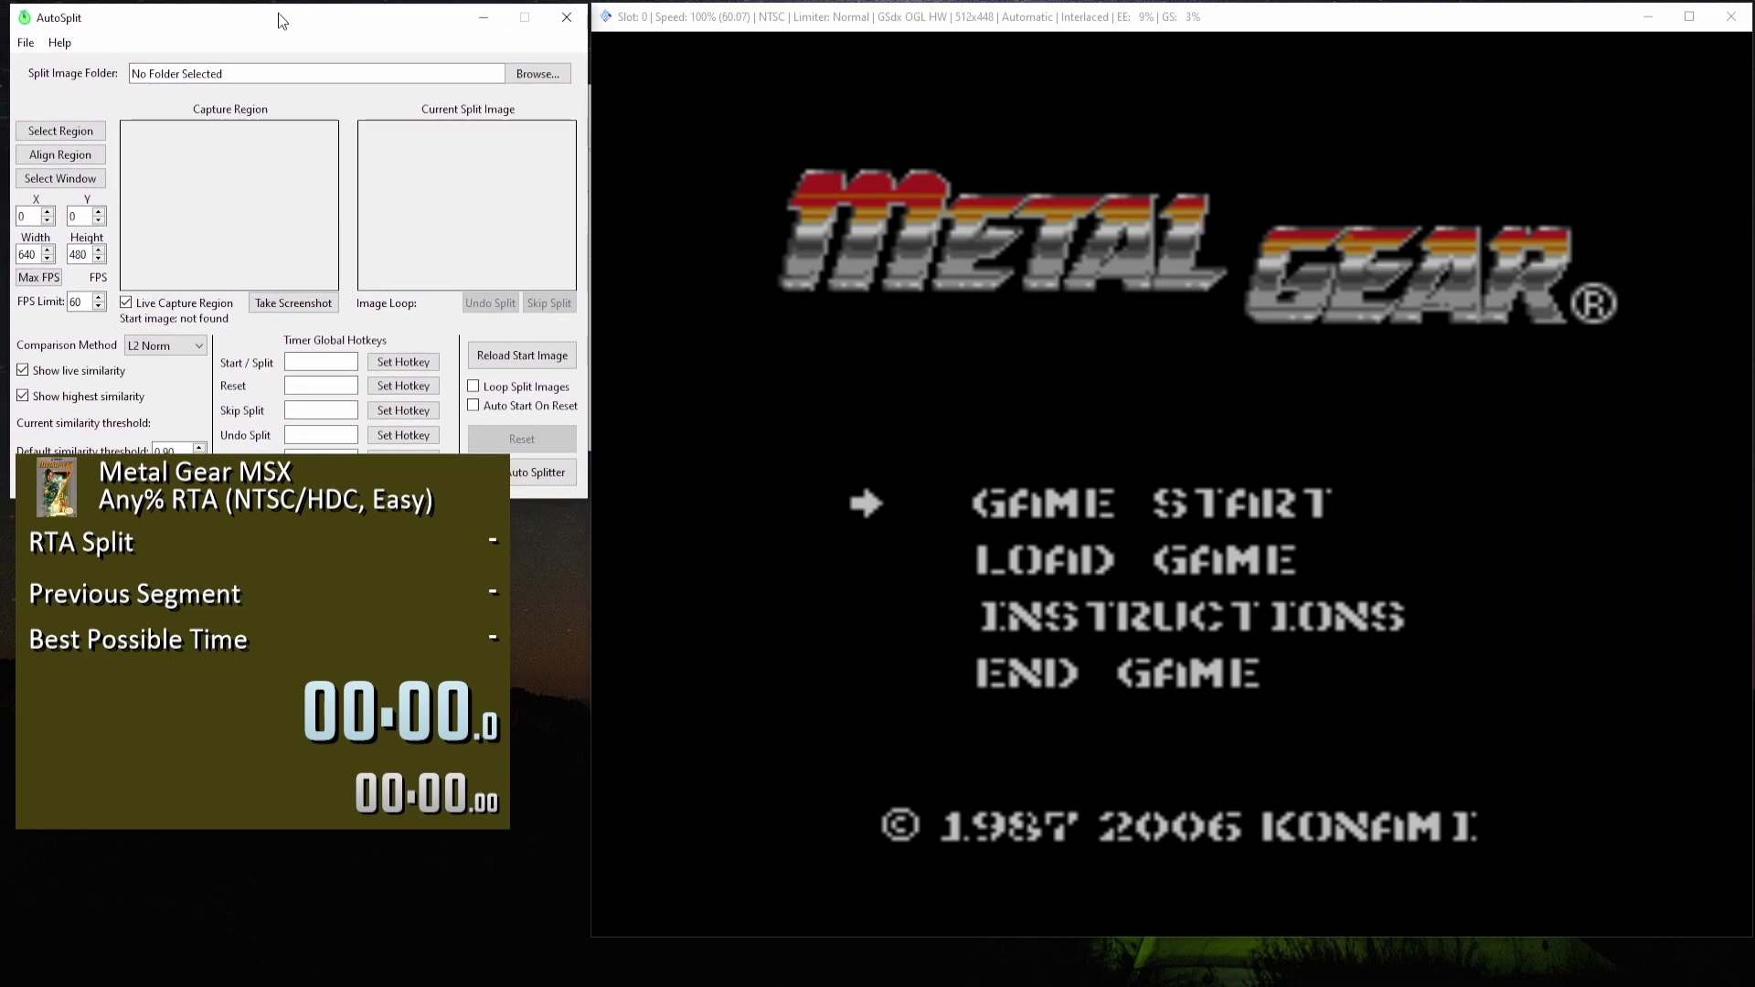
left_click_drag(263, 640, 338, 688)
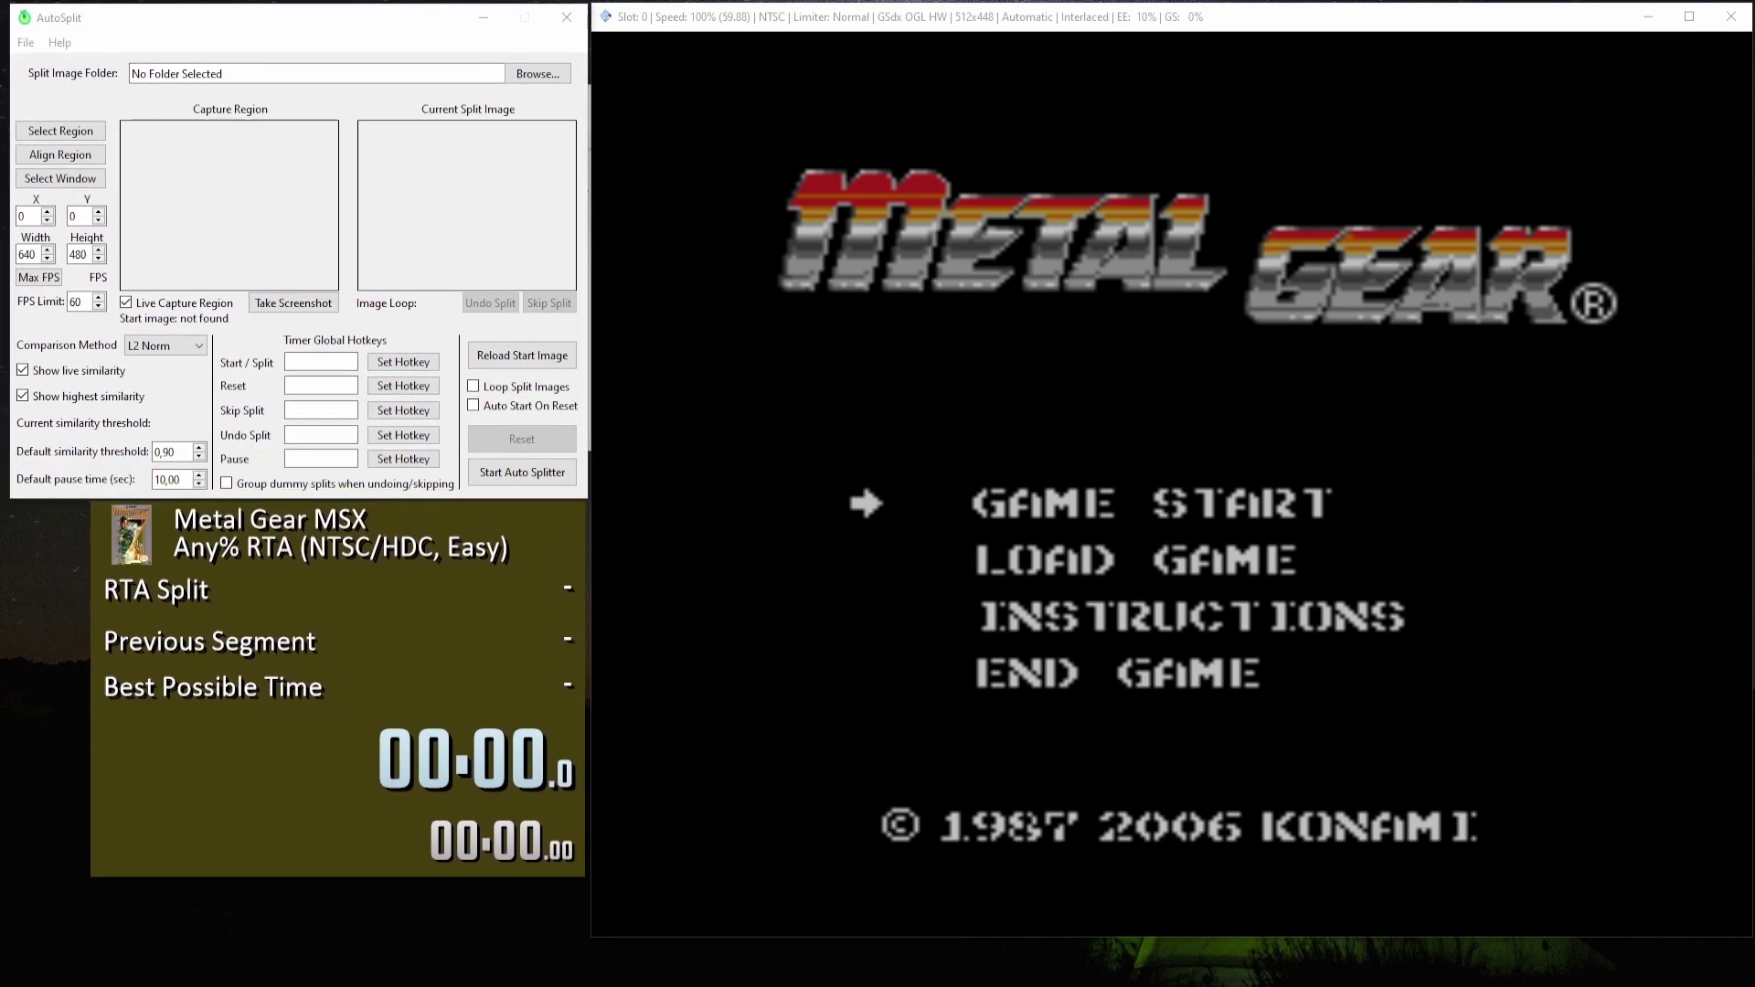
Select the Metal Gear emulator window as AutoSplit's capture region.
key("alt+Tab")
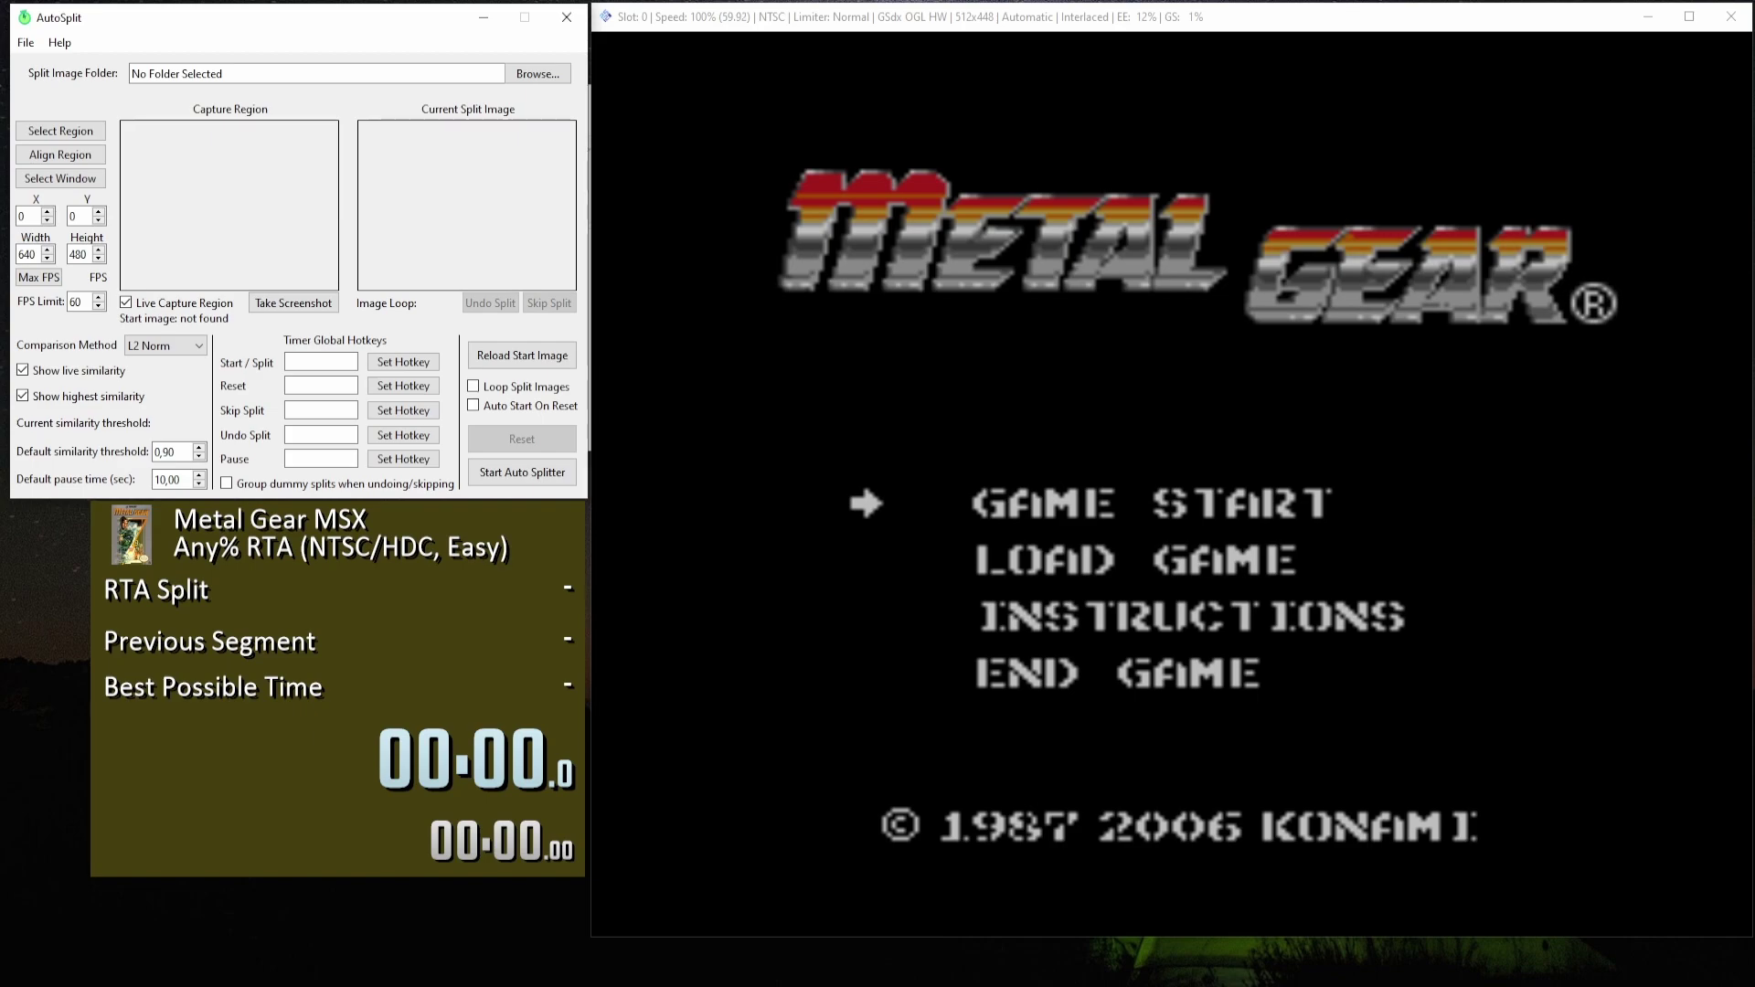
left_click(61, 179)
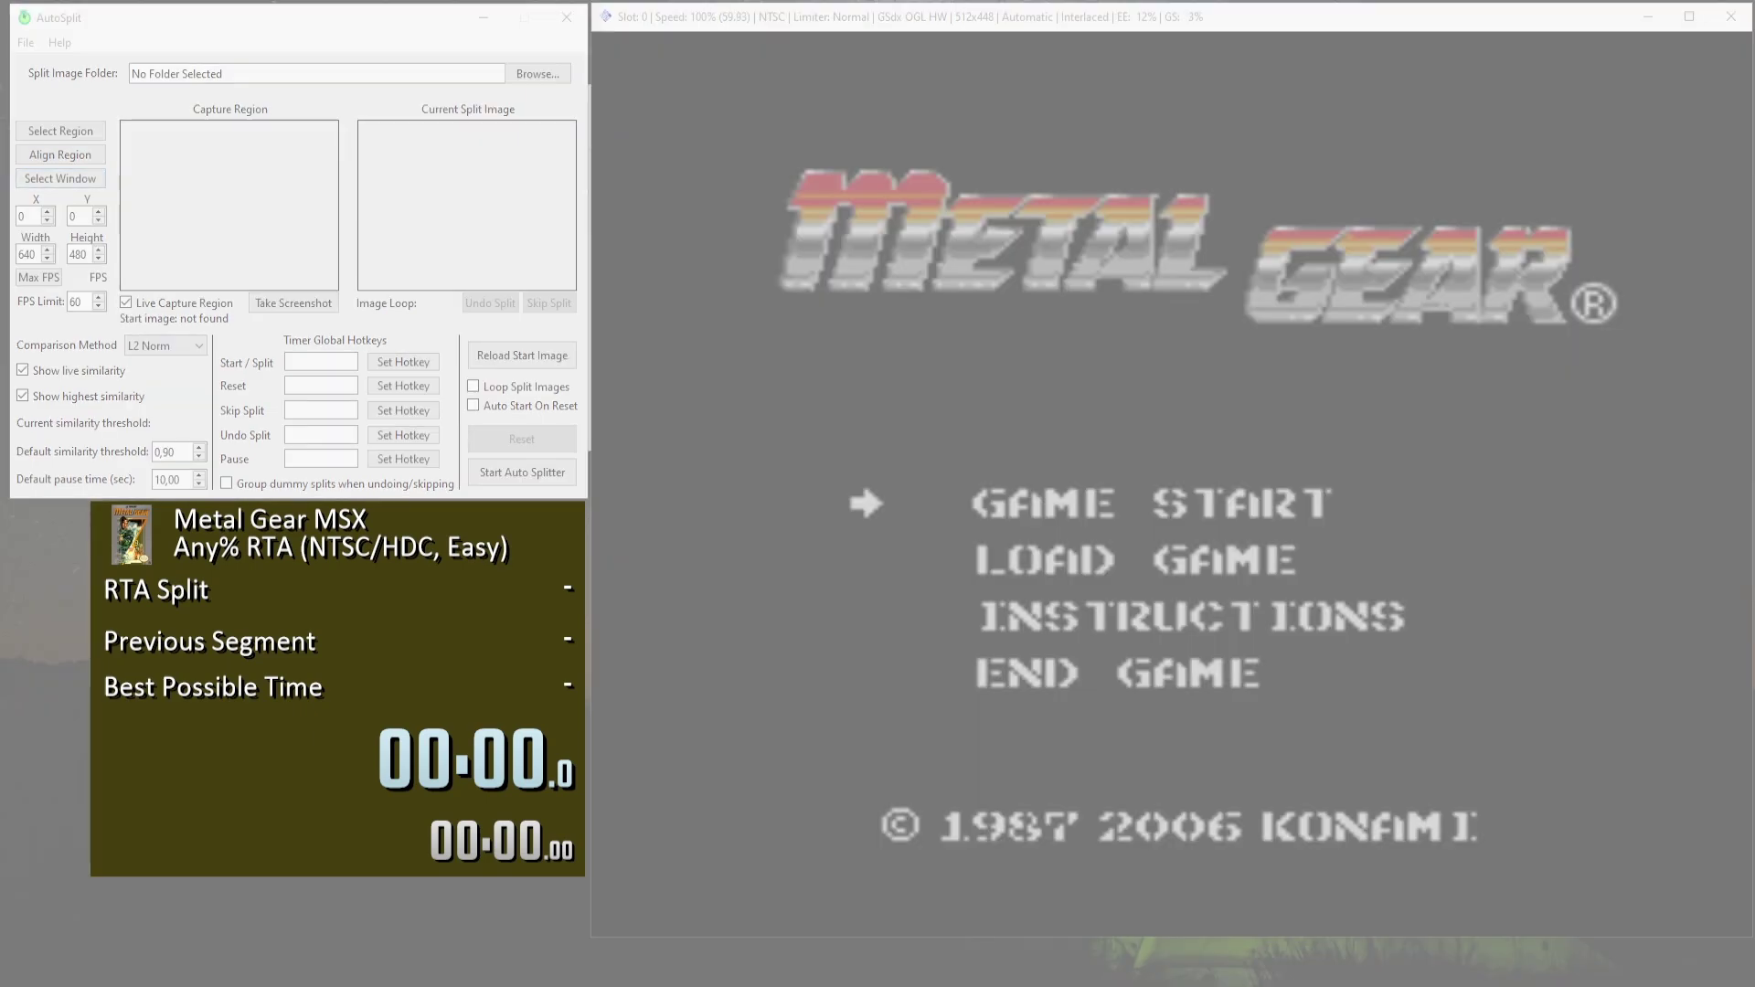
left_click(1172, 483)
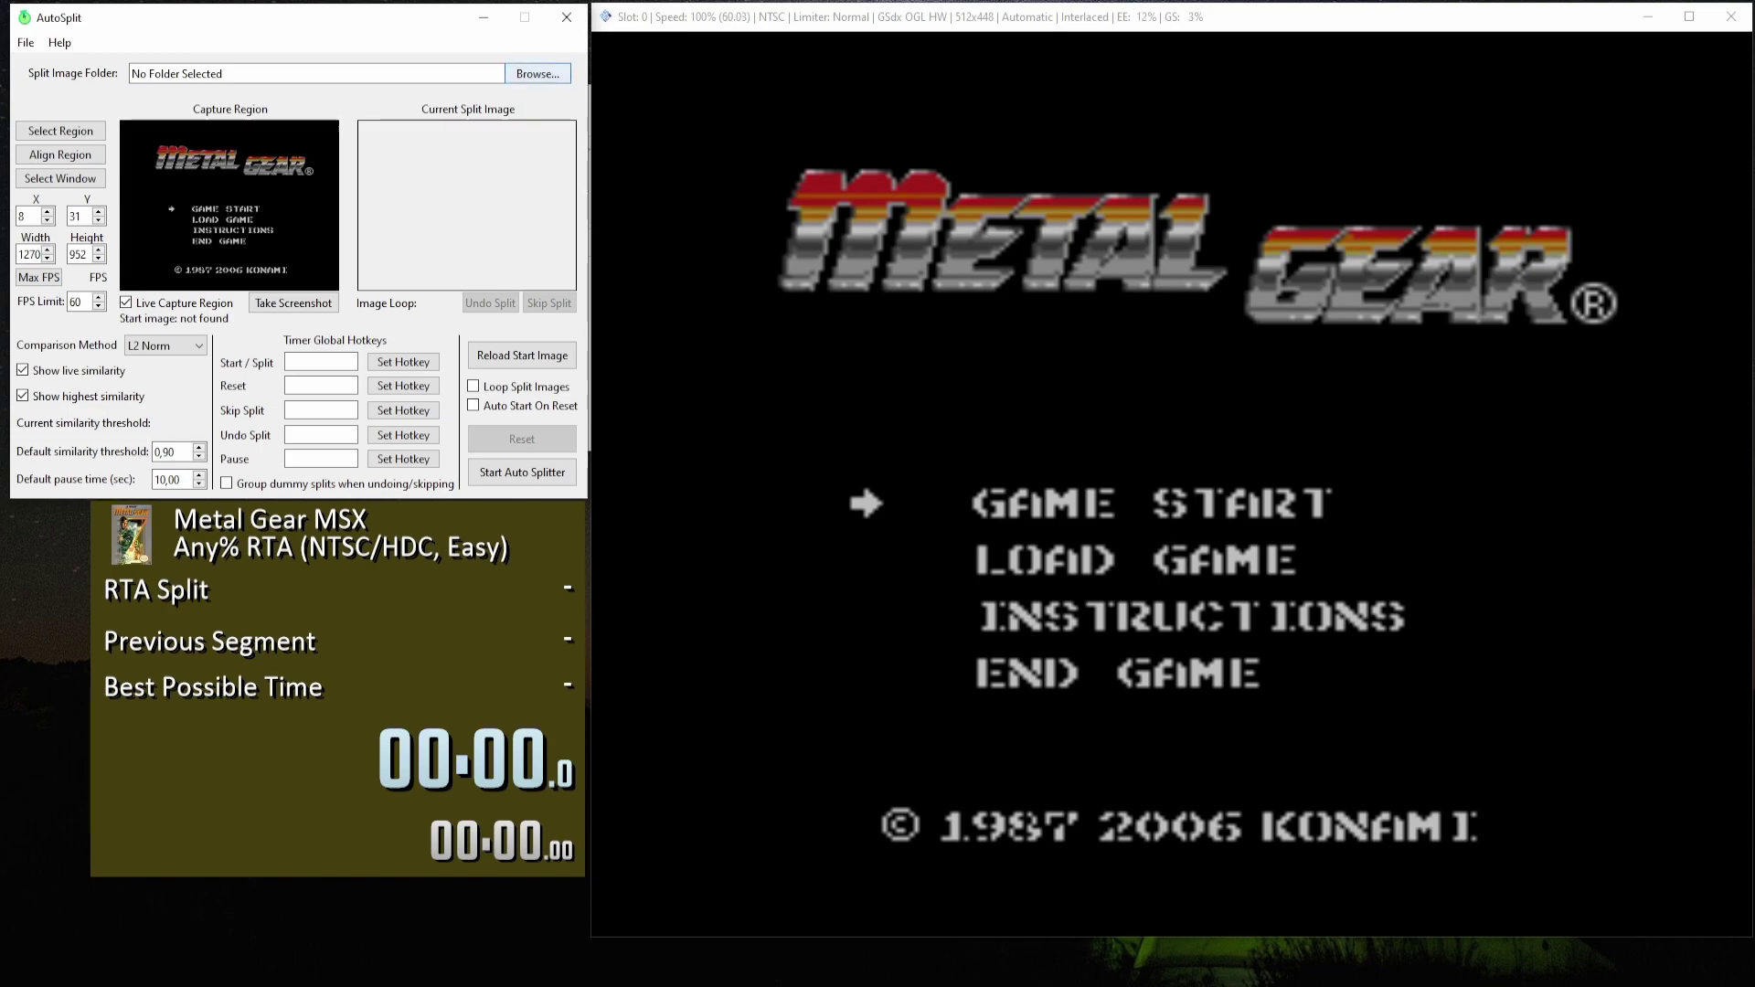
Set the split image folder to D:/Autosplit/MGX-Any-single-split/images and reload the start image.
left_click(537, 73)
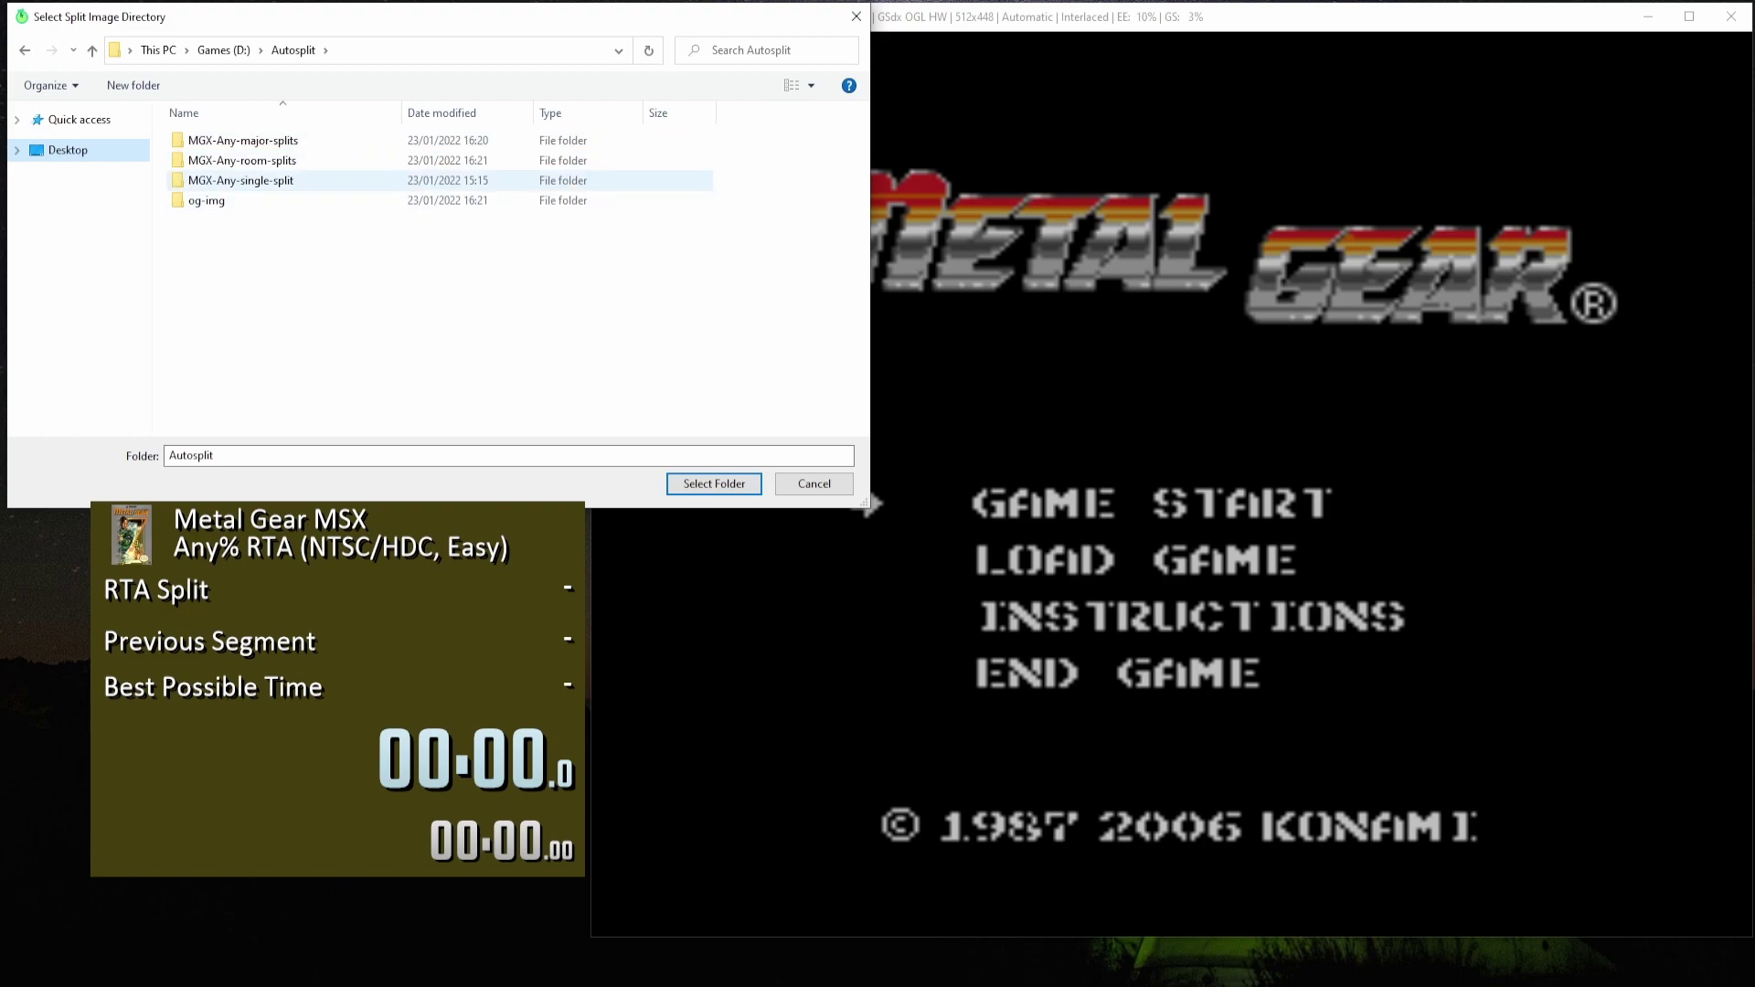
double_click(240, 180)
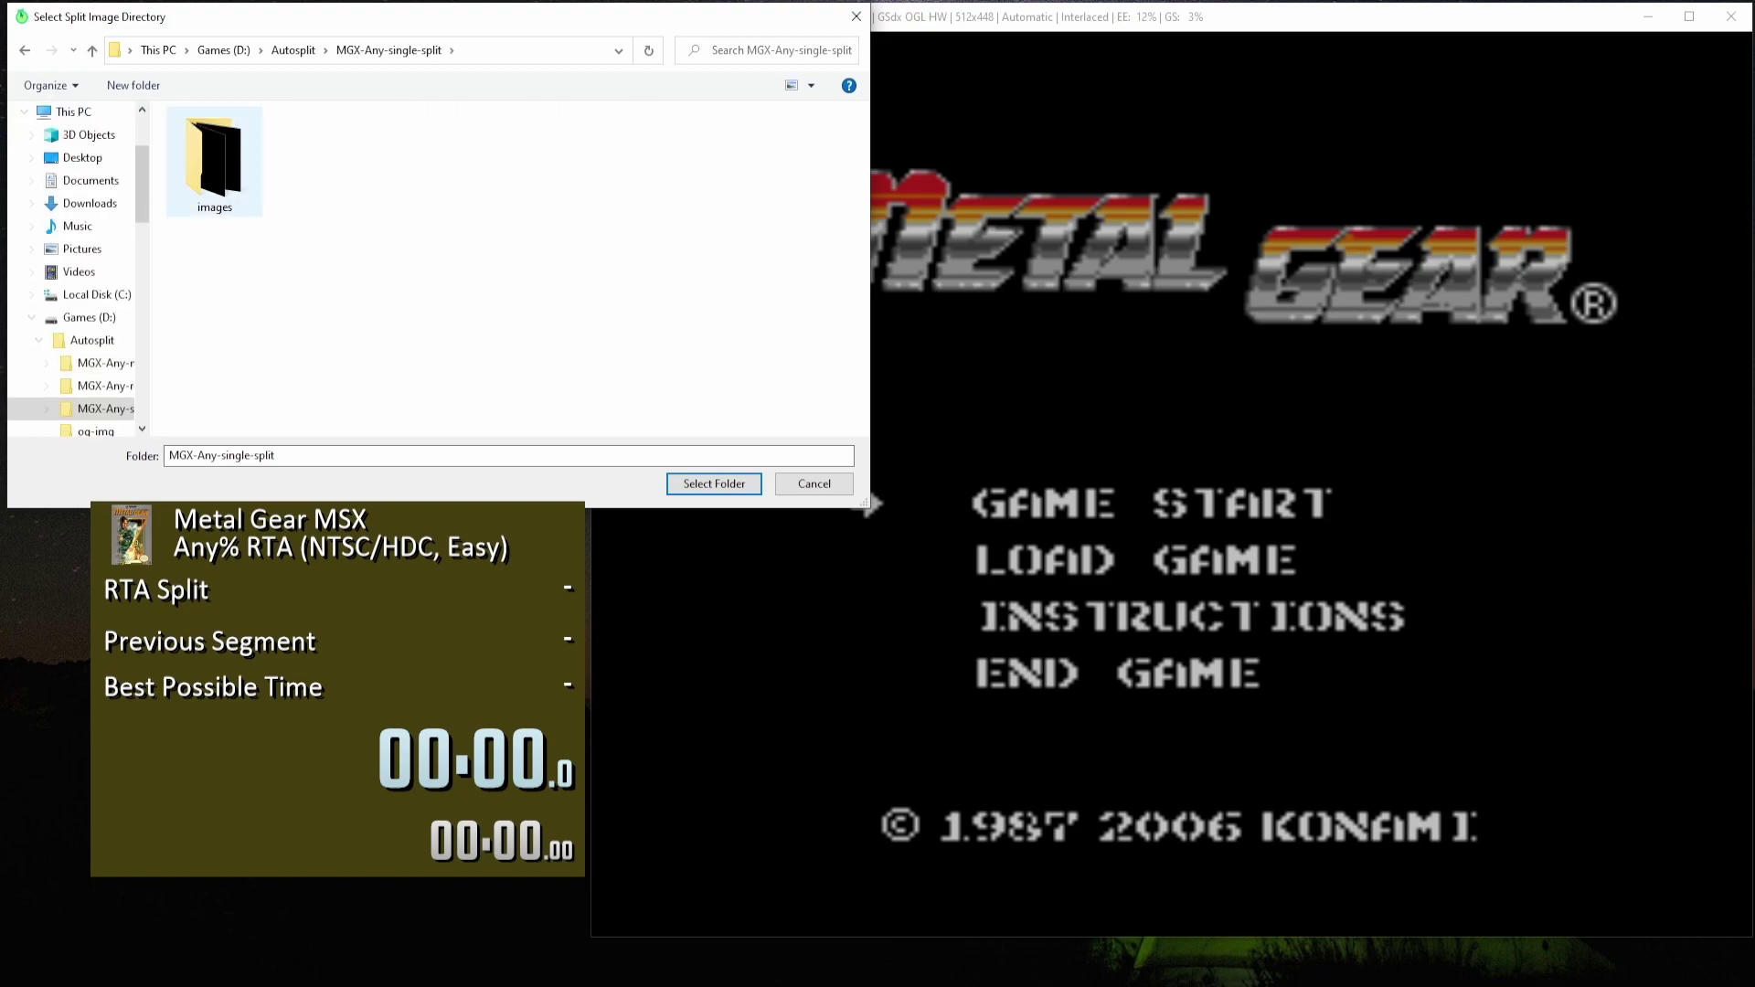
double_click(214, 160)
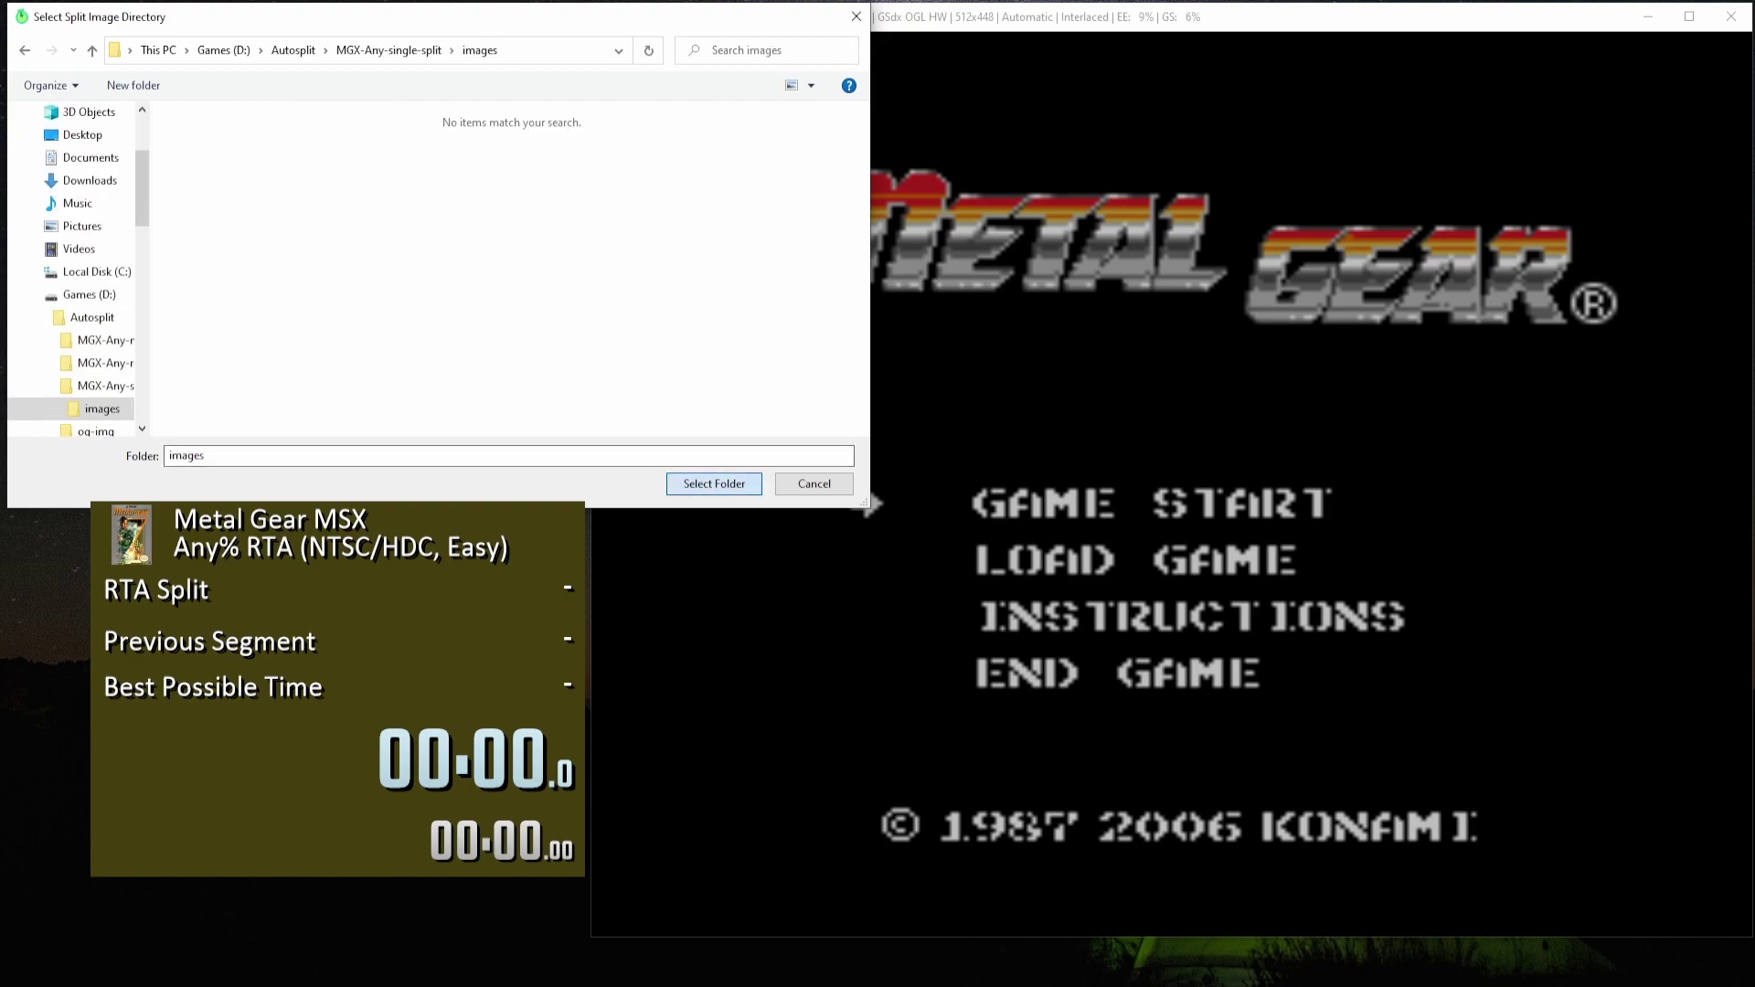
left_click(713, 484)
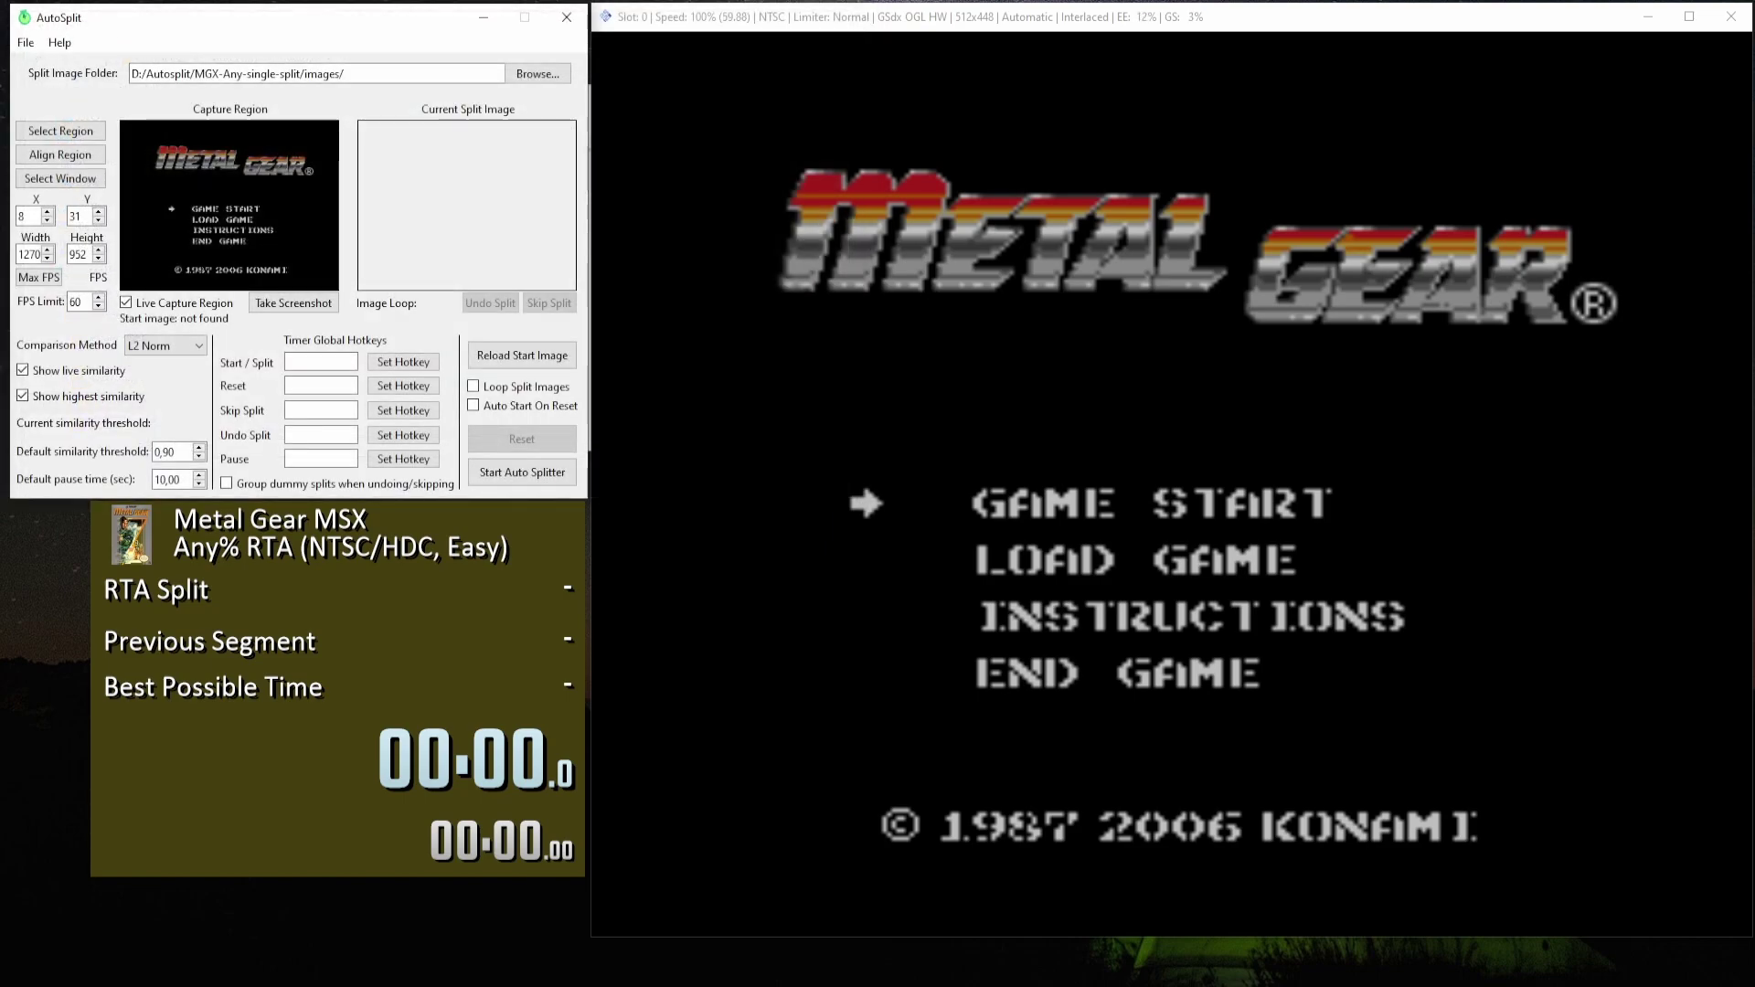
left_click(522, 356)
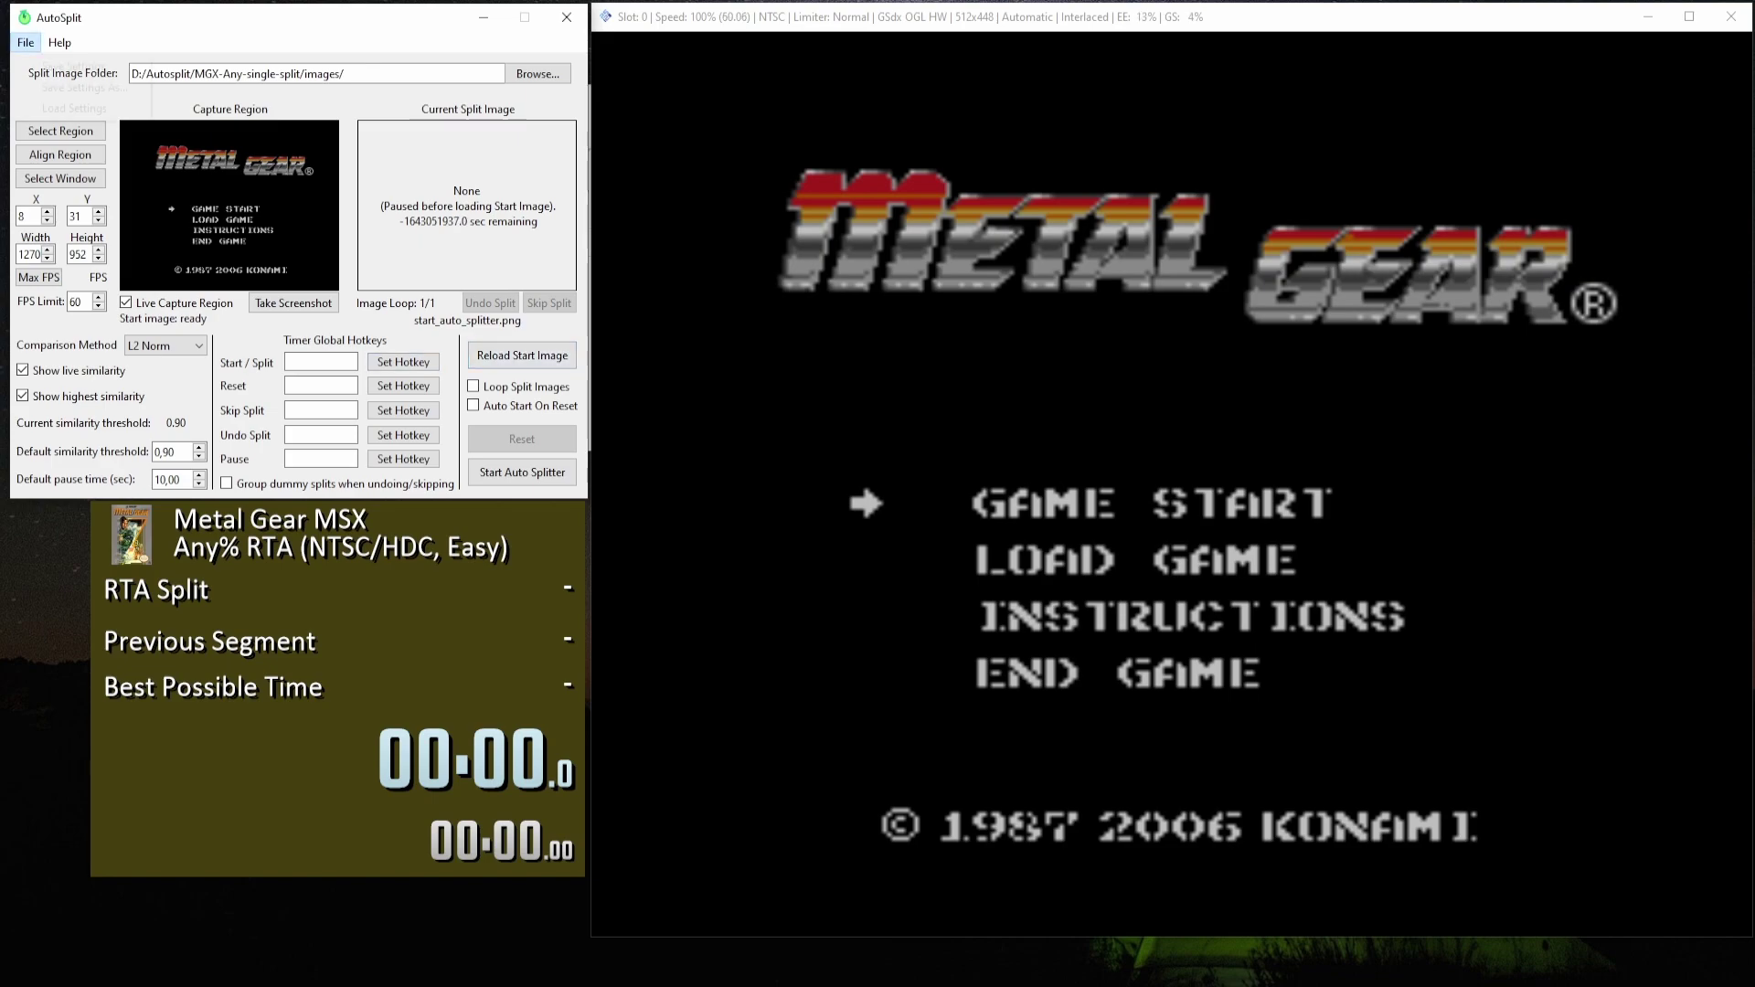
Load the AutoSplit settings from settings.pkl in the MGX-Any-single-split folder.
left_click(26, 42)
left_click(73, 108)
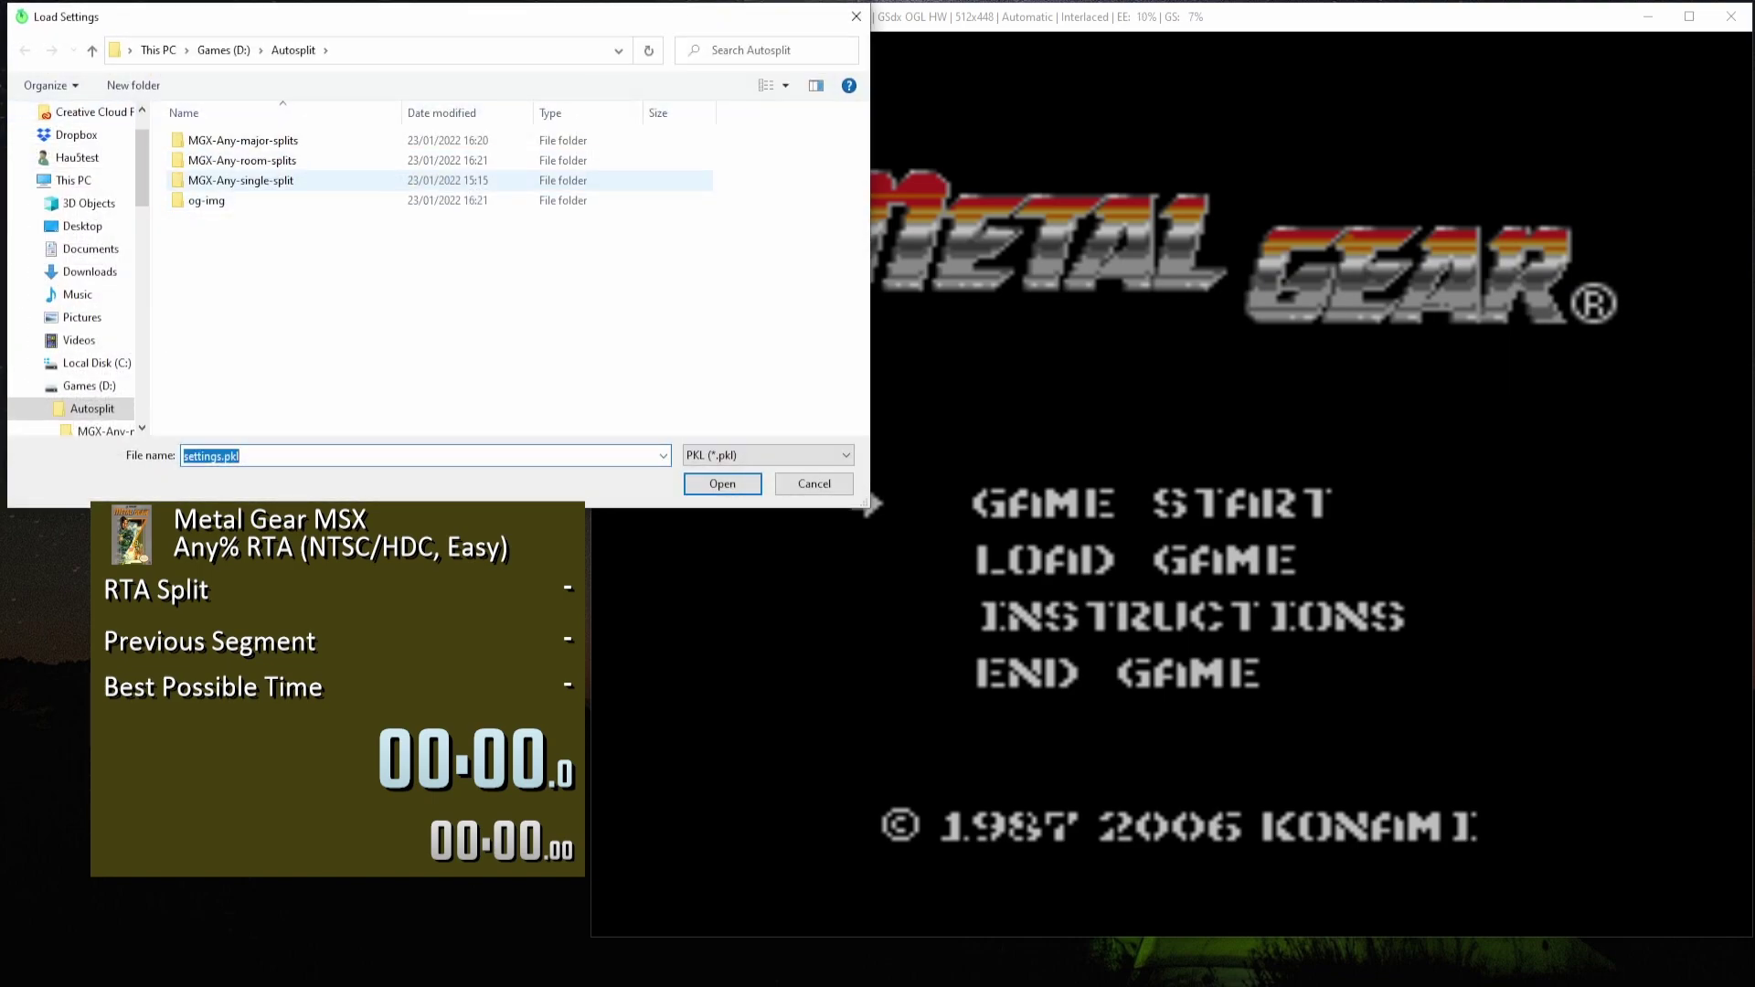
double_click(283, 180)
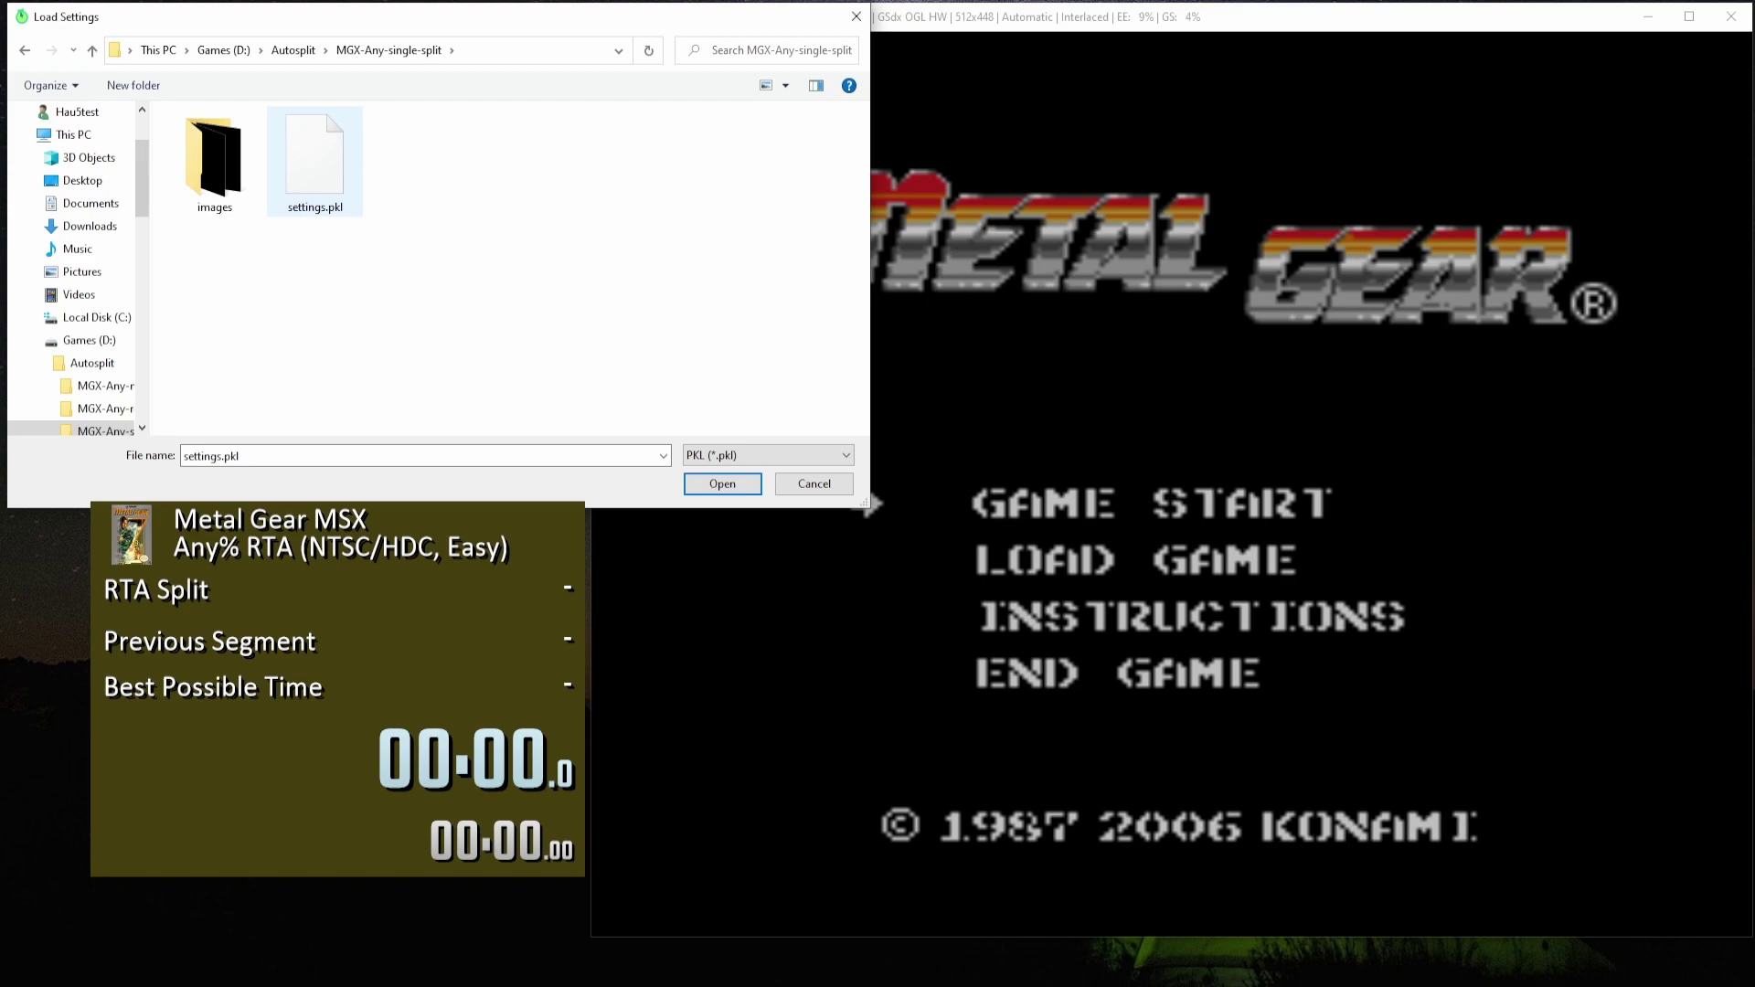
double_click(315, 183)
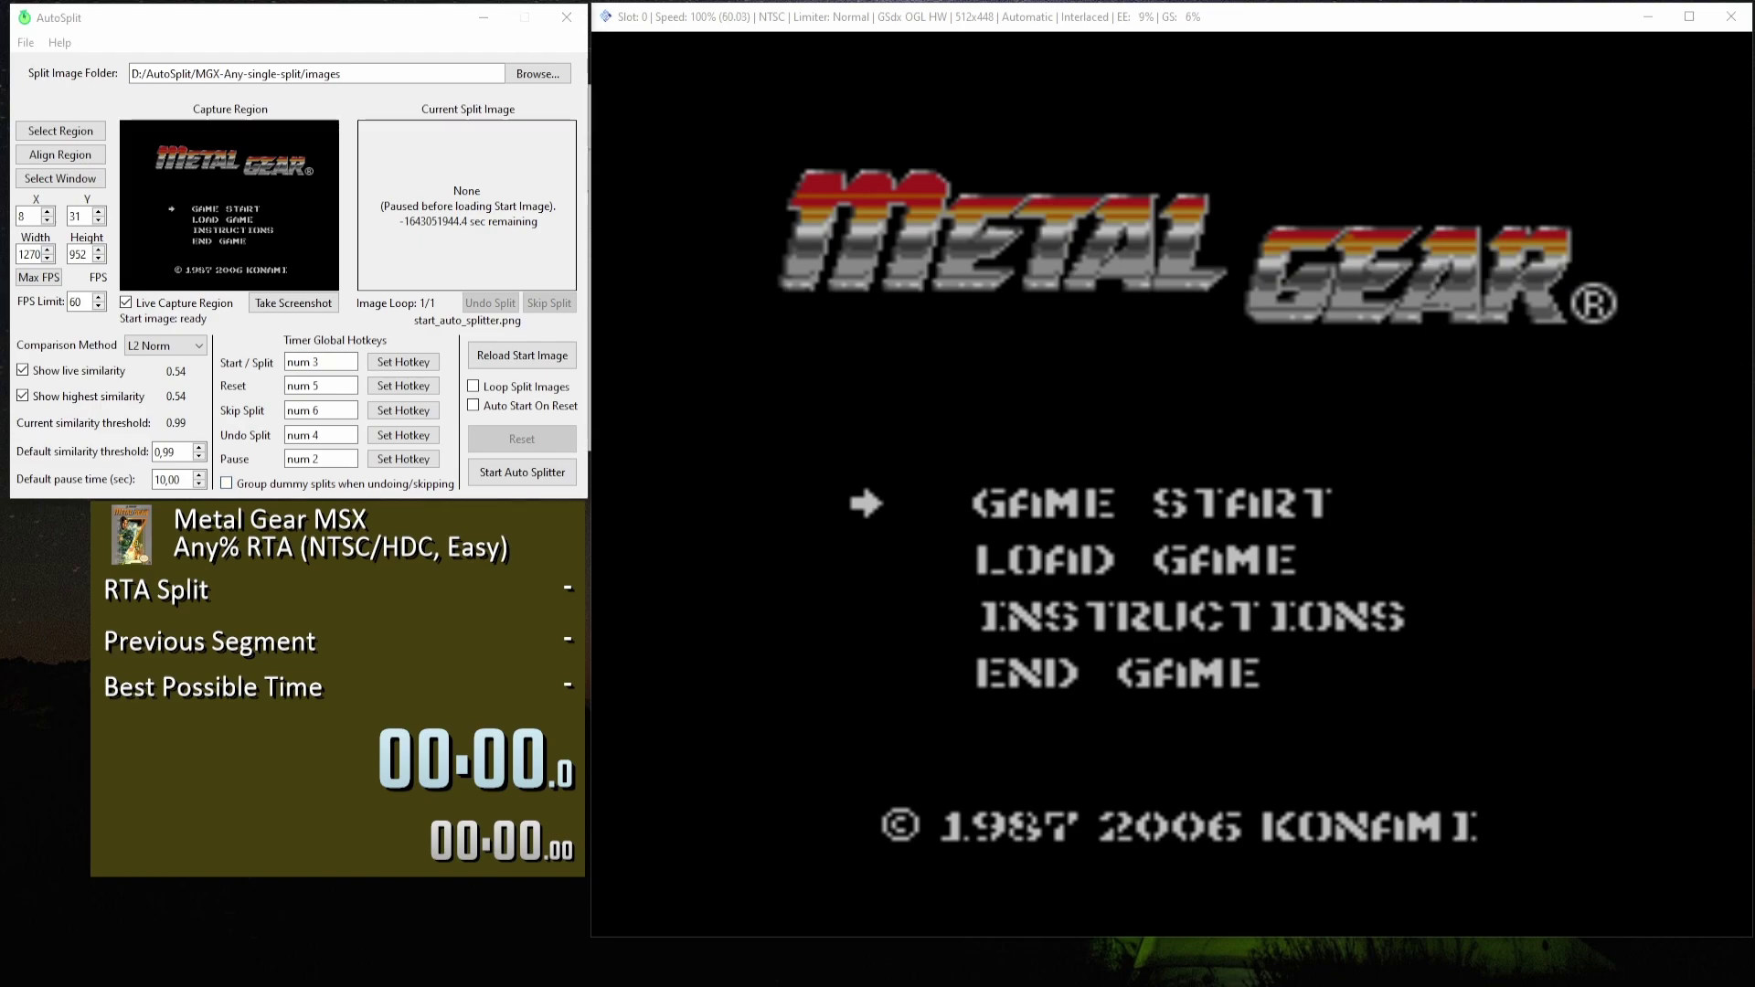
Check the timer's hotkey settings against AutoSplit's global hotkeys, leaving them as they are.
right_click(357, 527)
mouse_move(412, 647)
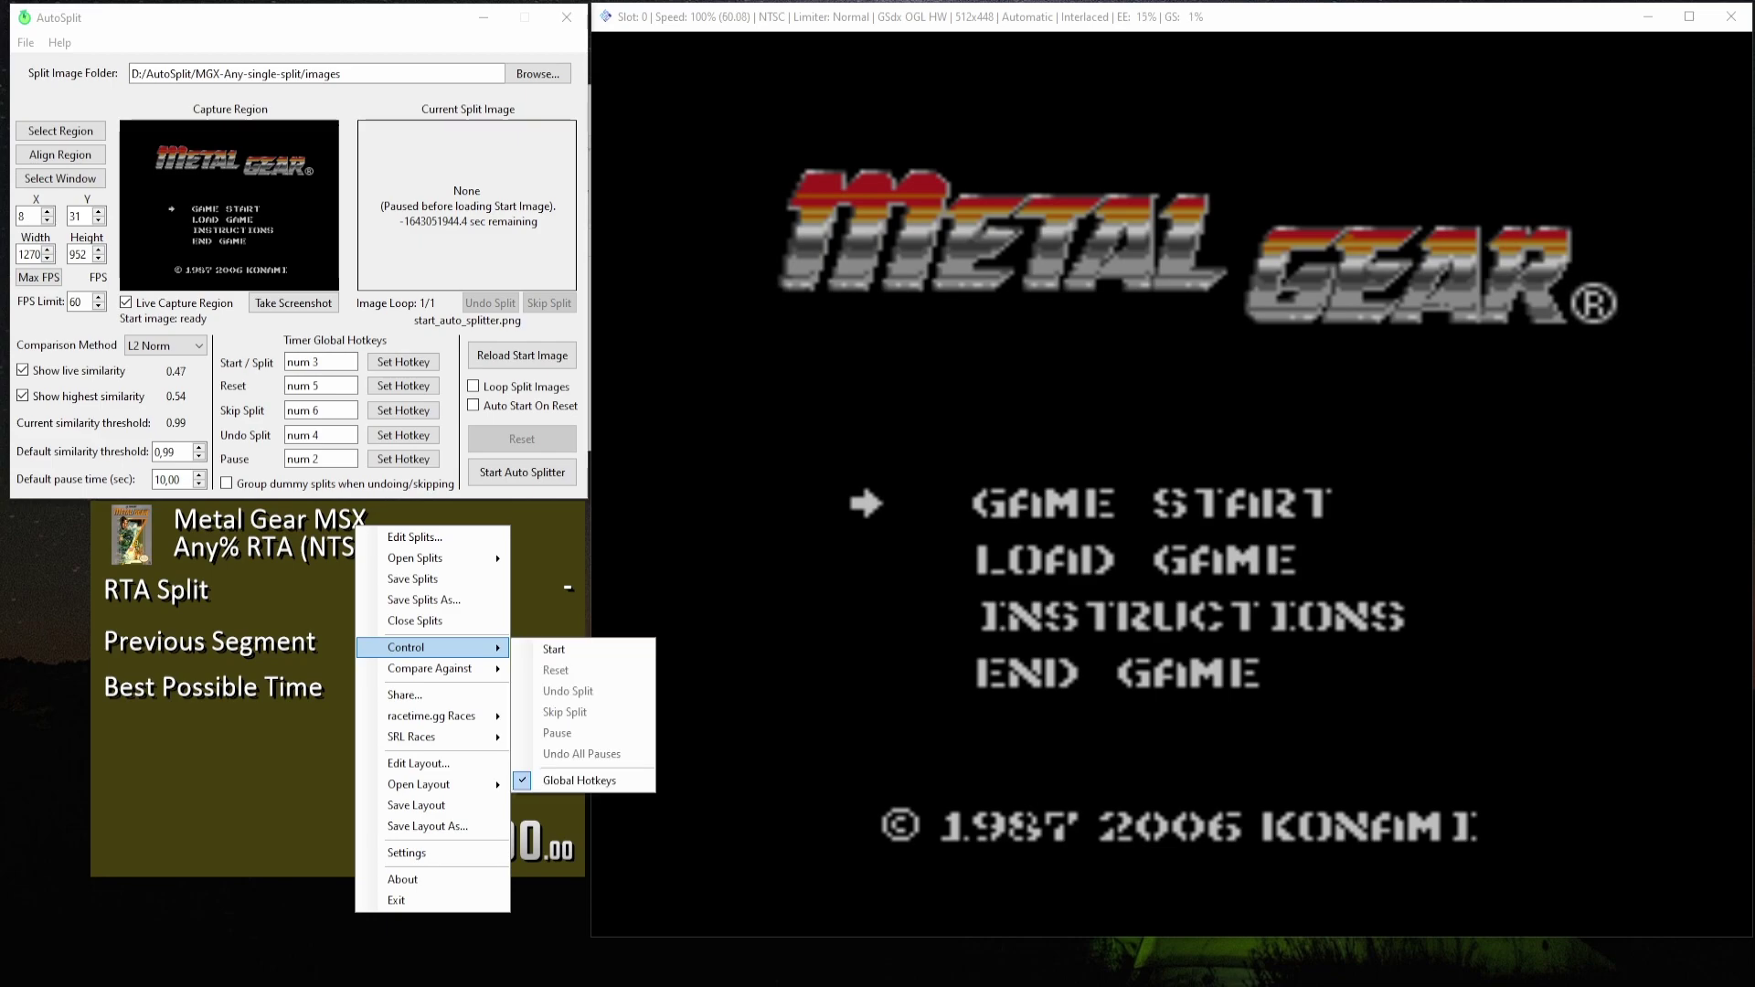
left_click(407, 854)
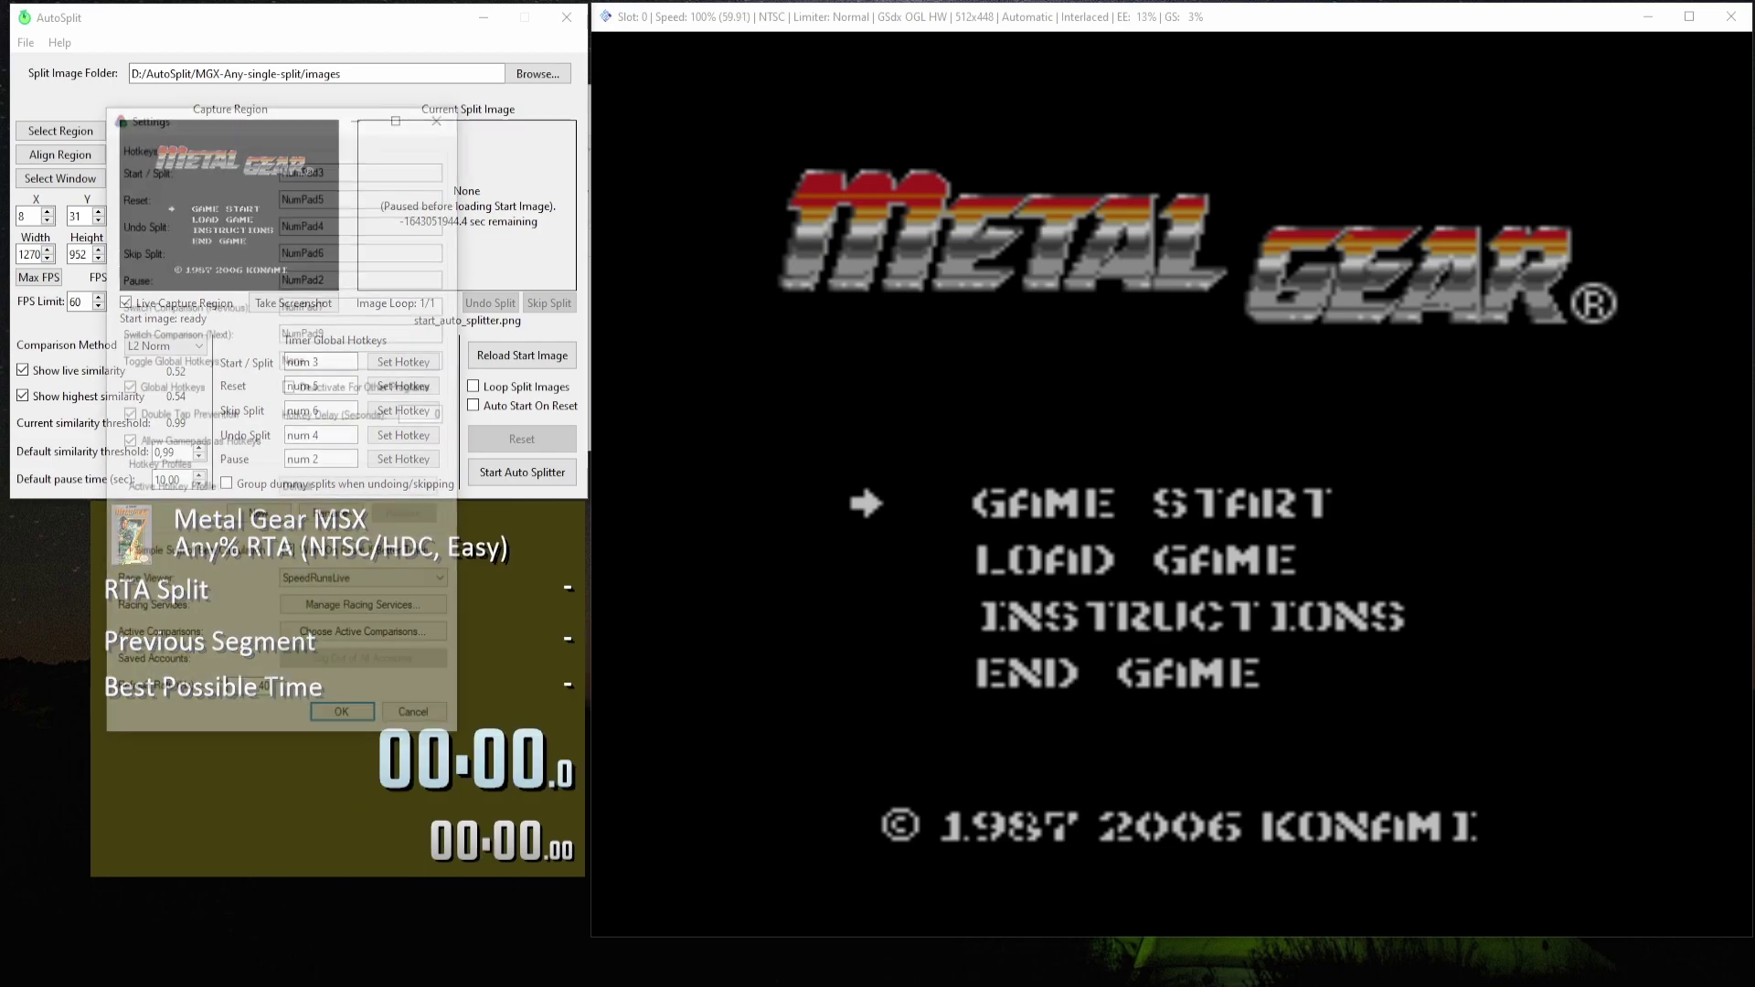
left_click_drag(322, 122, 347, 514)
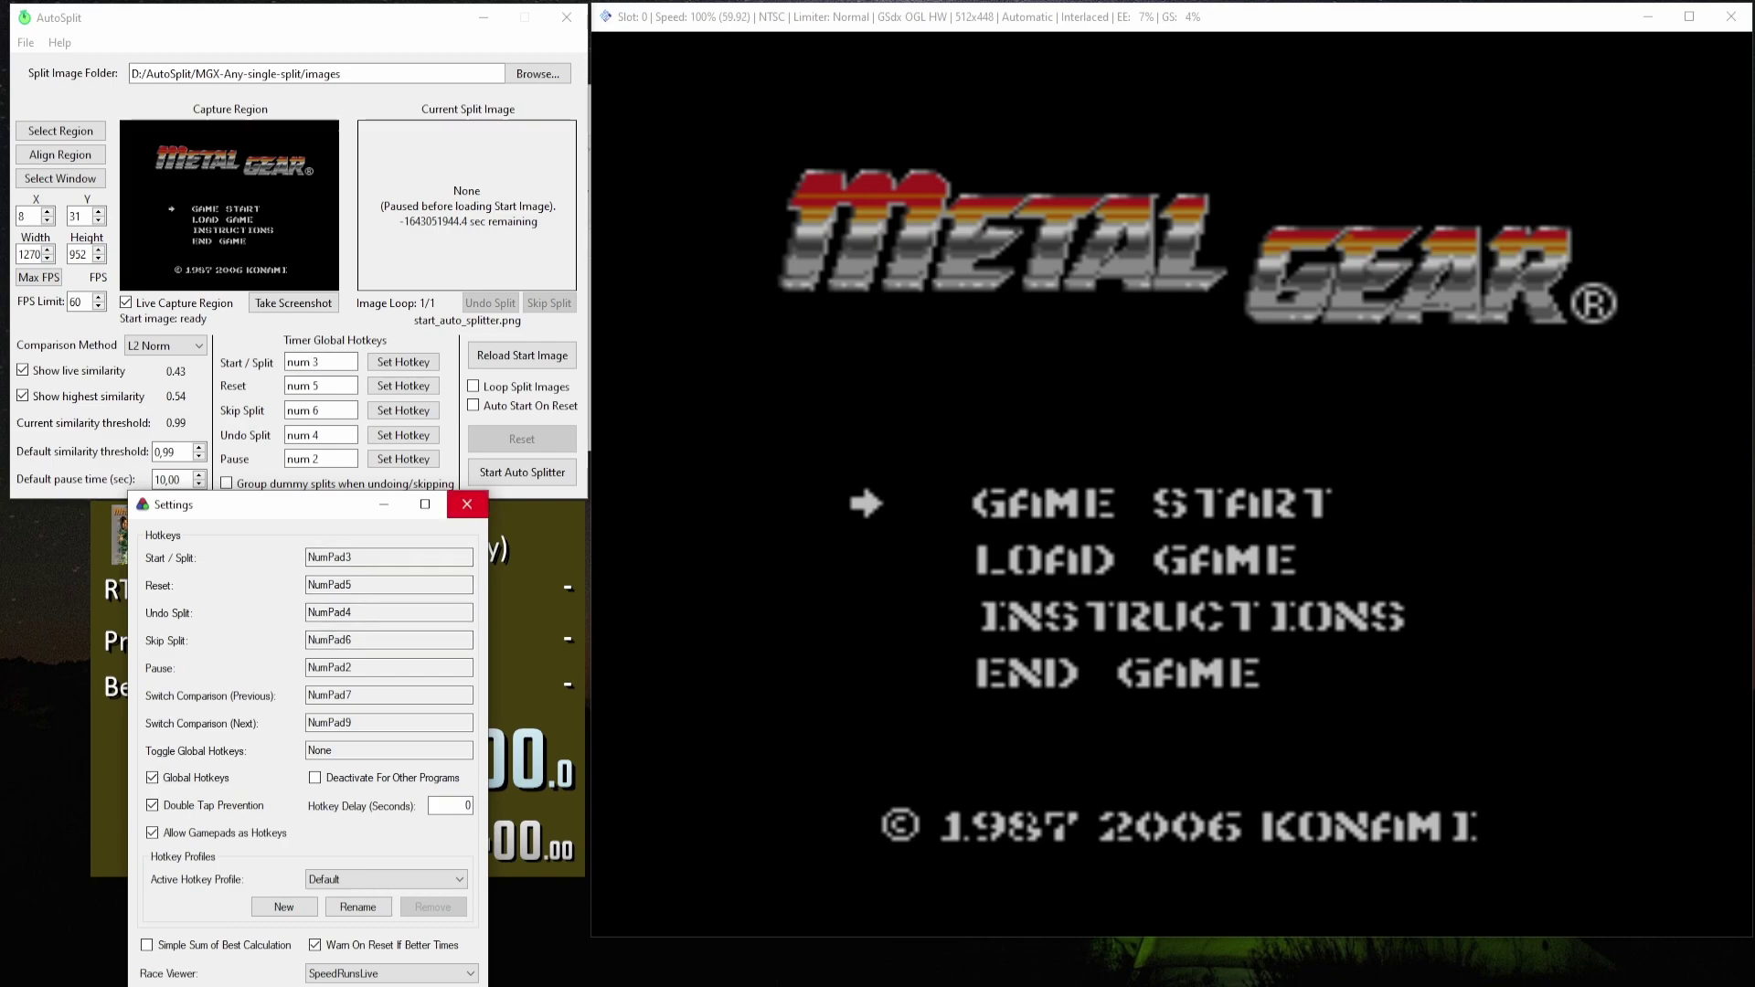
left_click(466, 504)
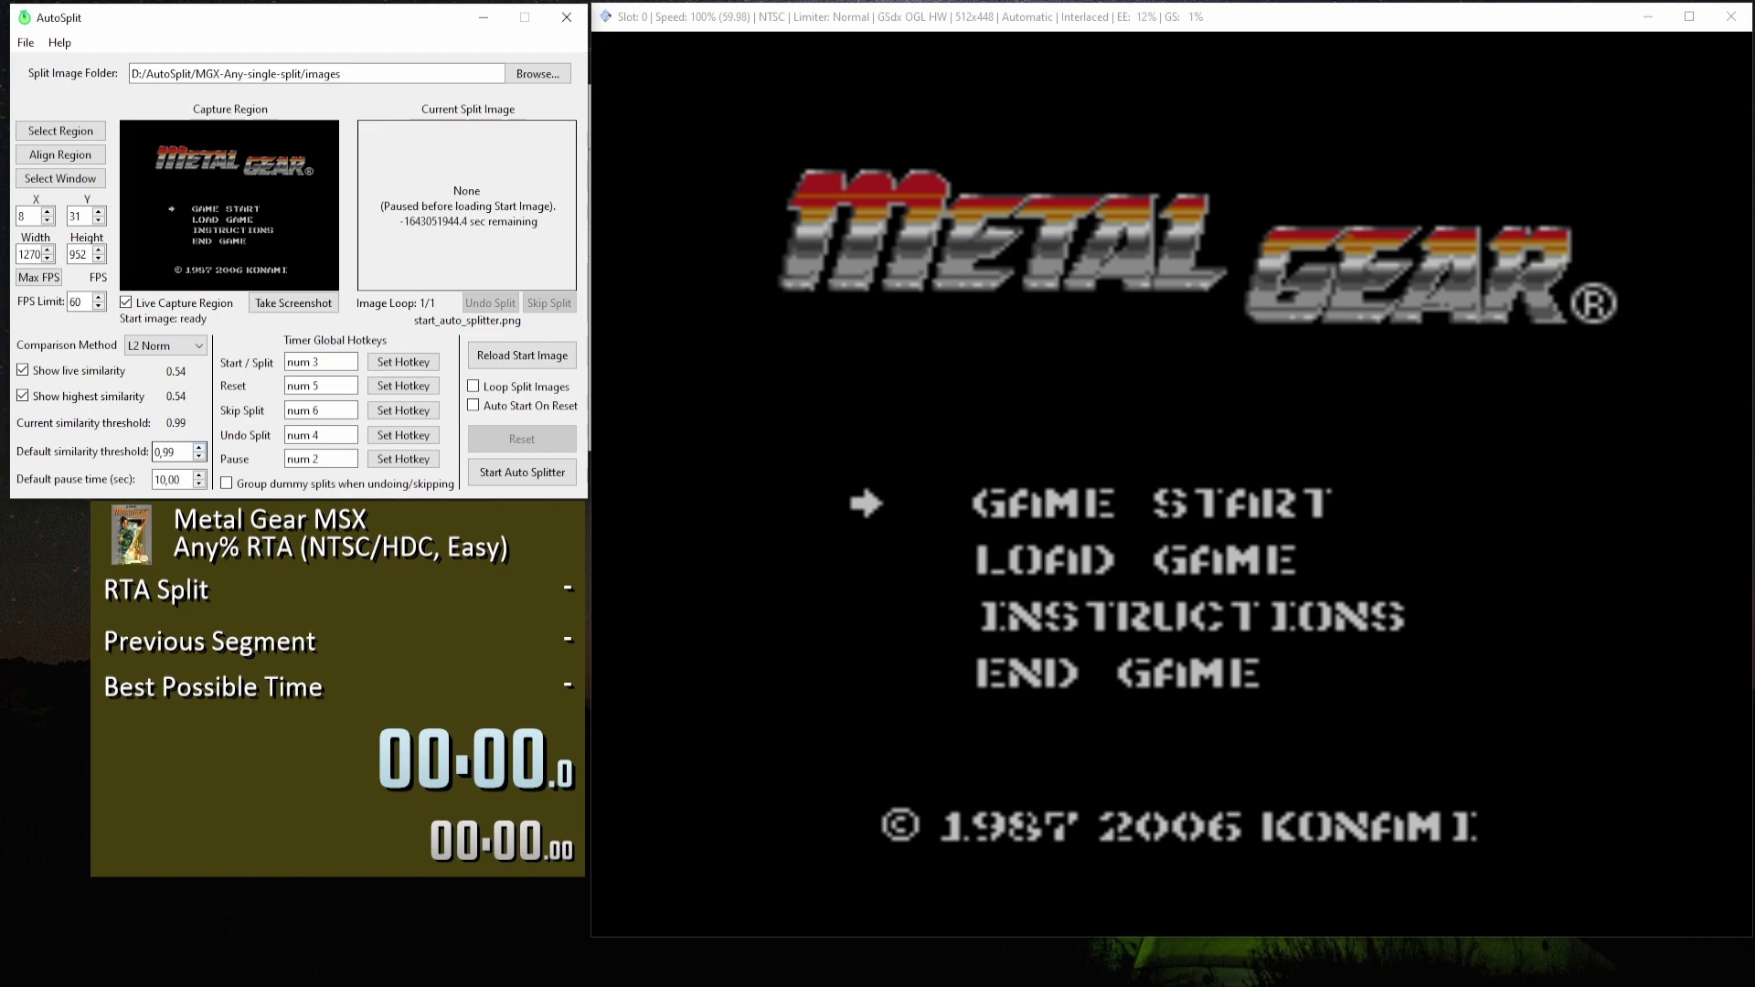
Switch to File Explorer and view start_auto_splitter.png in the images folder of MGX-Any-single-split.
key("alt+Tab")
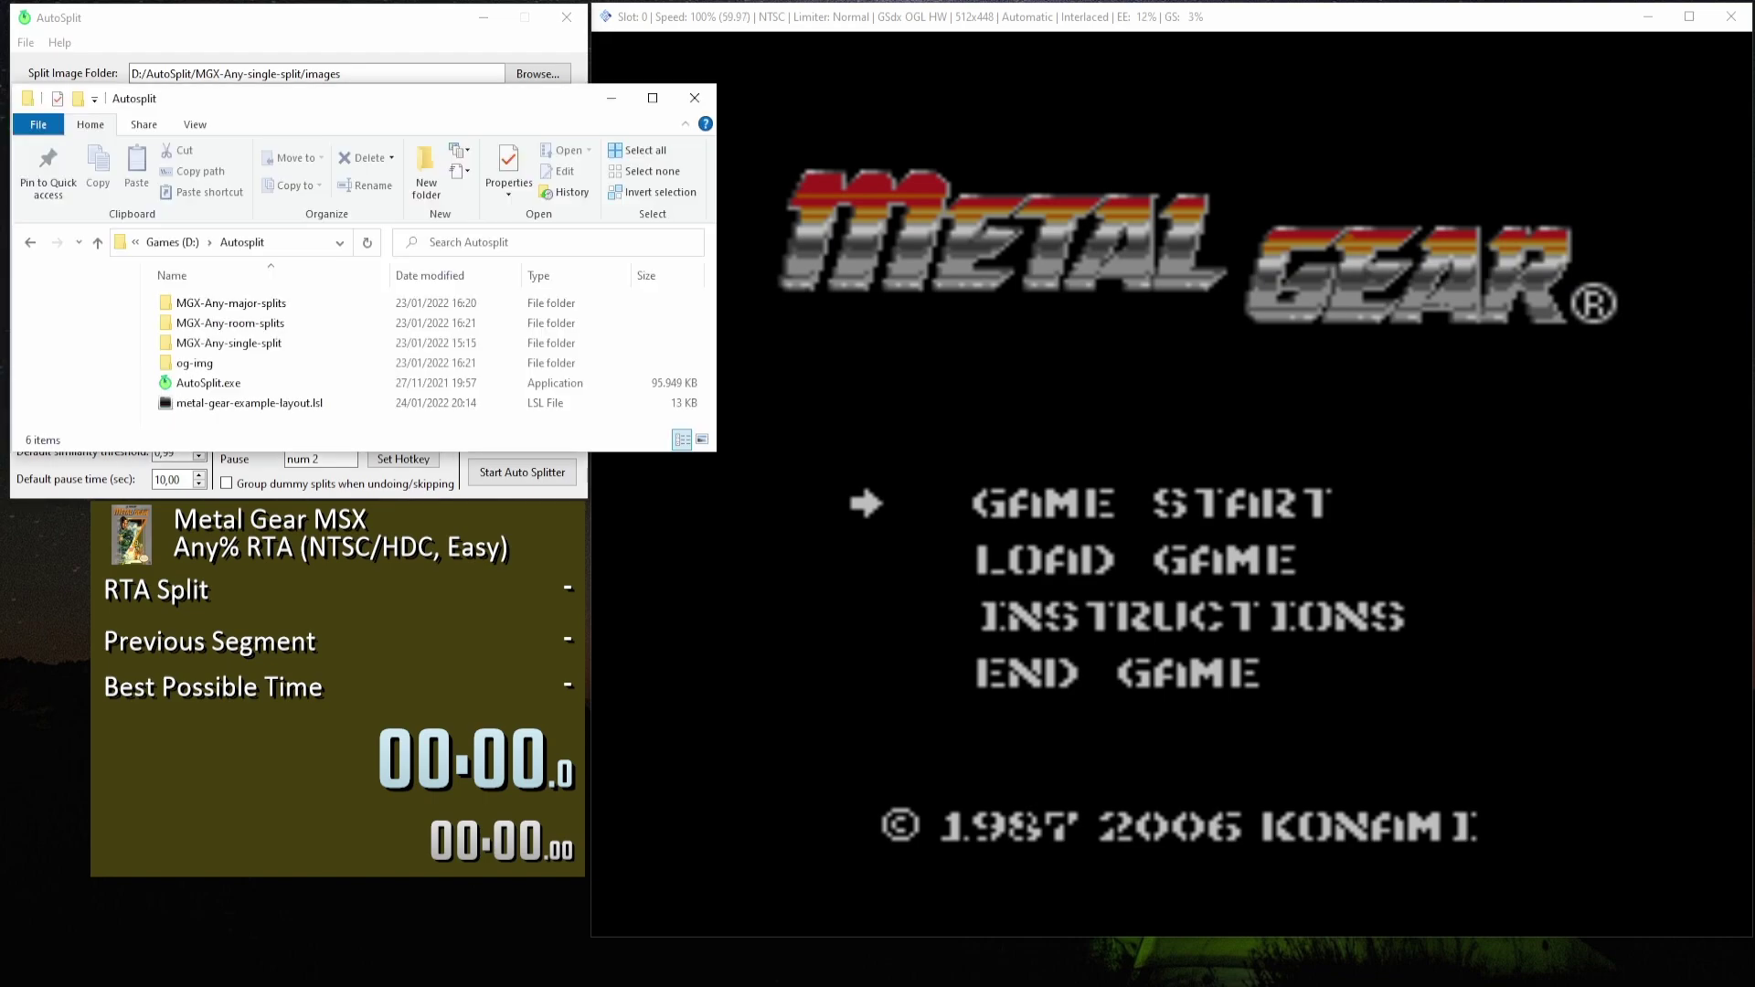
double_click(238, 343)
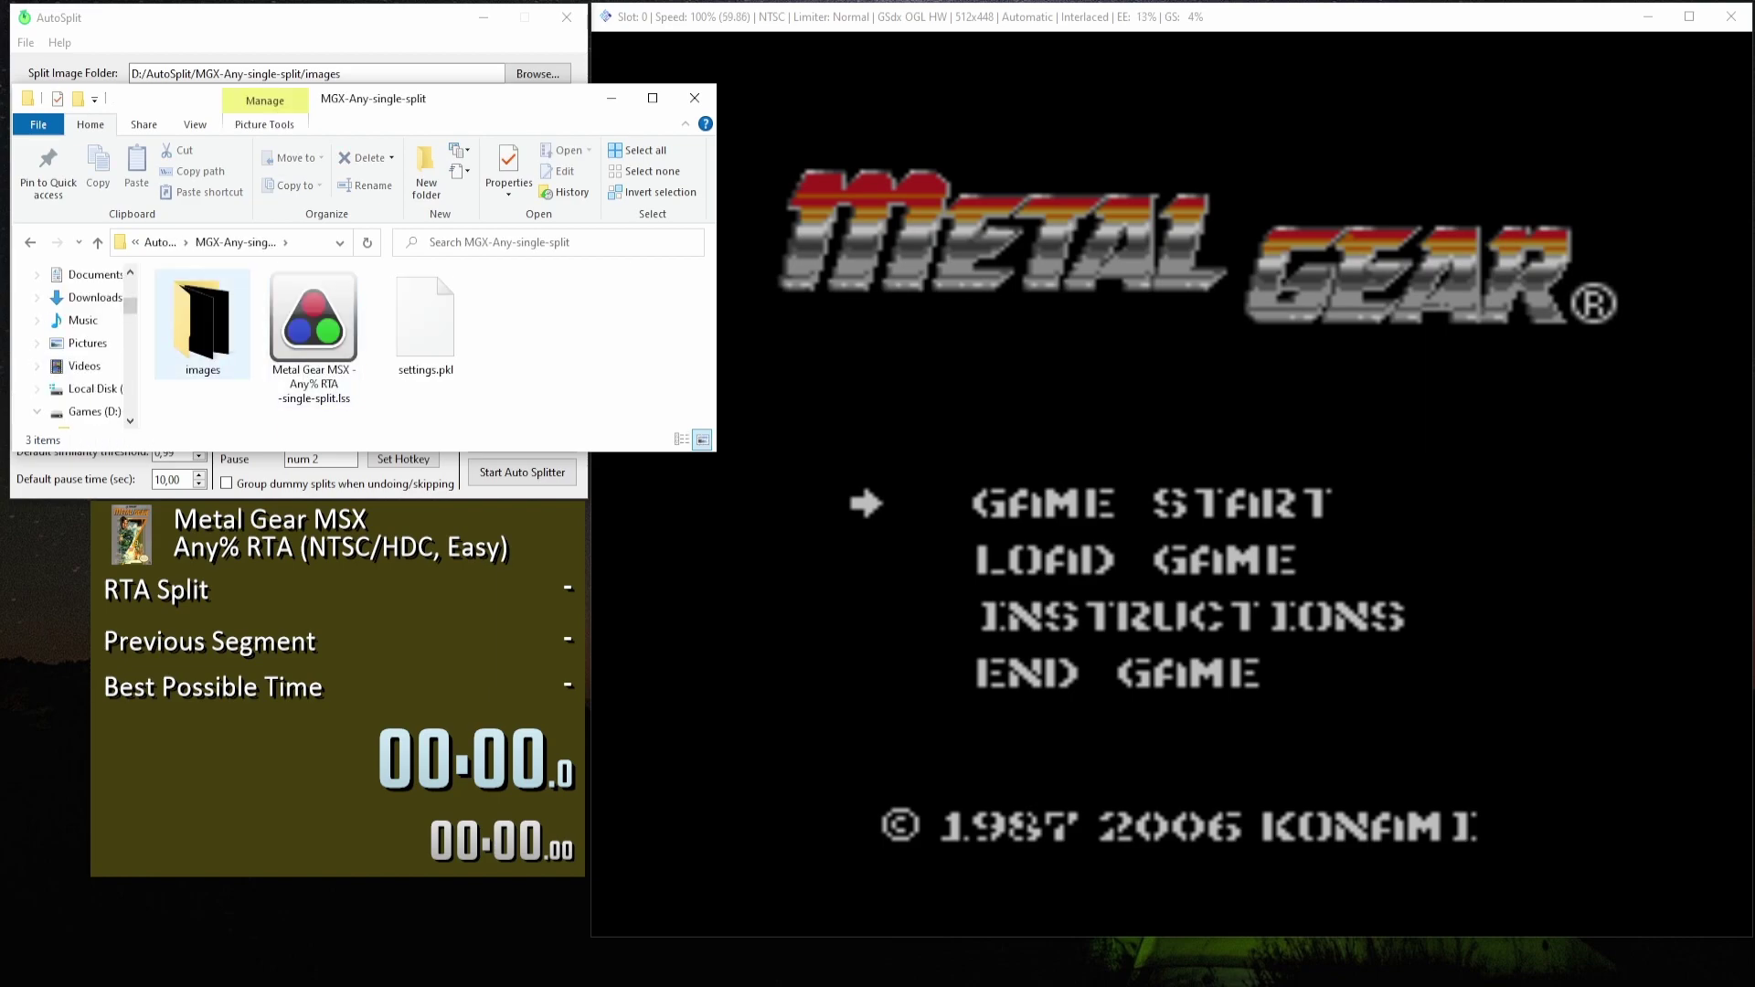
double_click(202, 325)
double_click(314, 334)
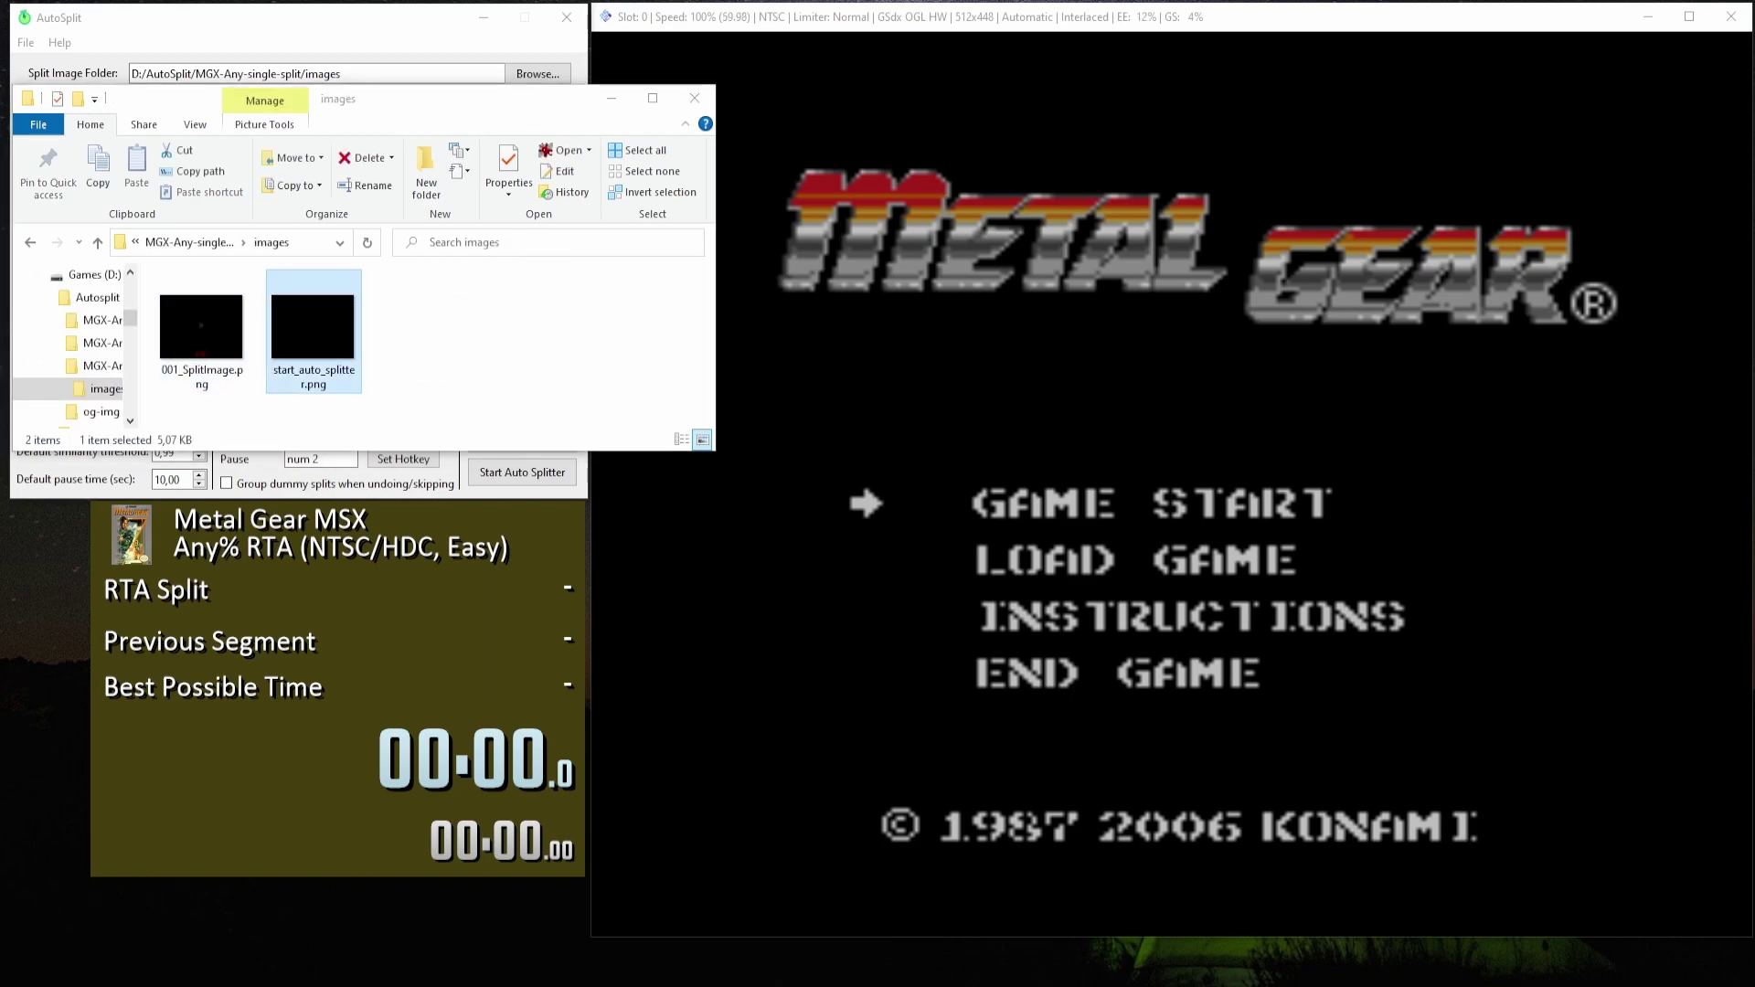
left_click_drag(1307, 7, 1544, 7)
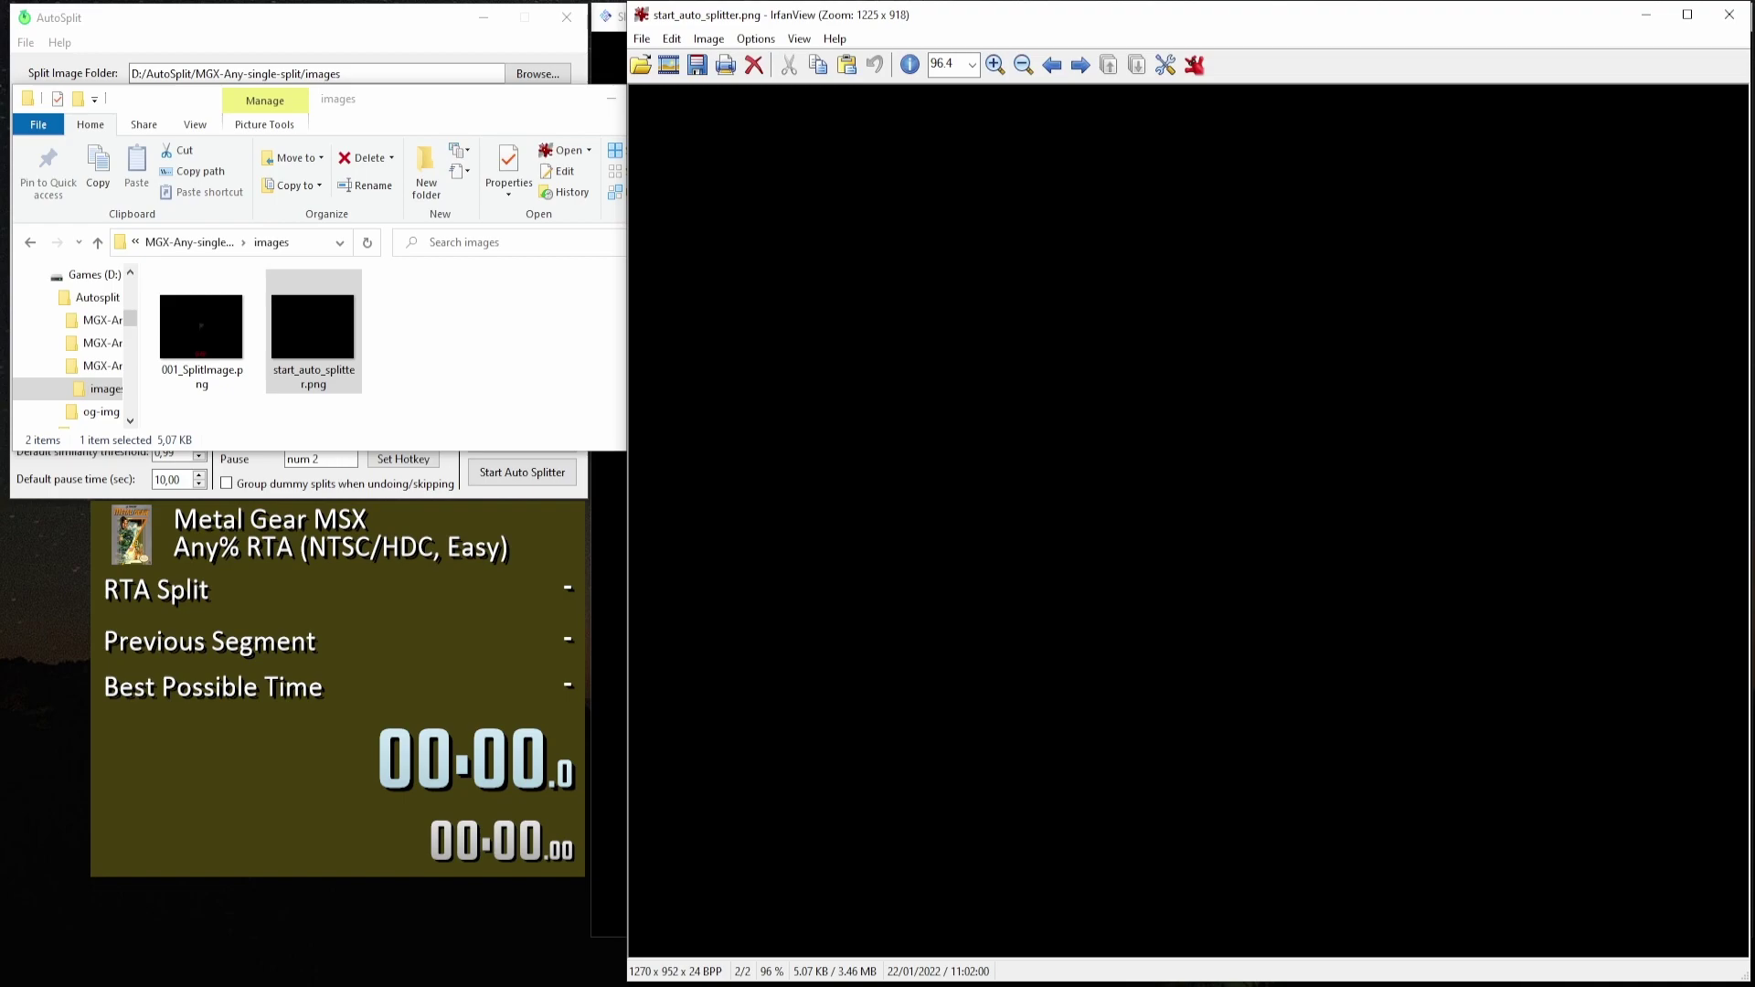
key("Escape")
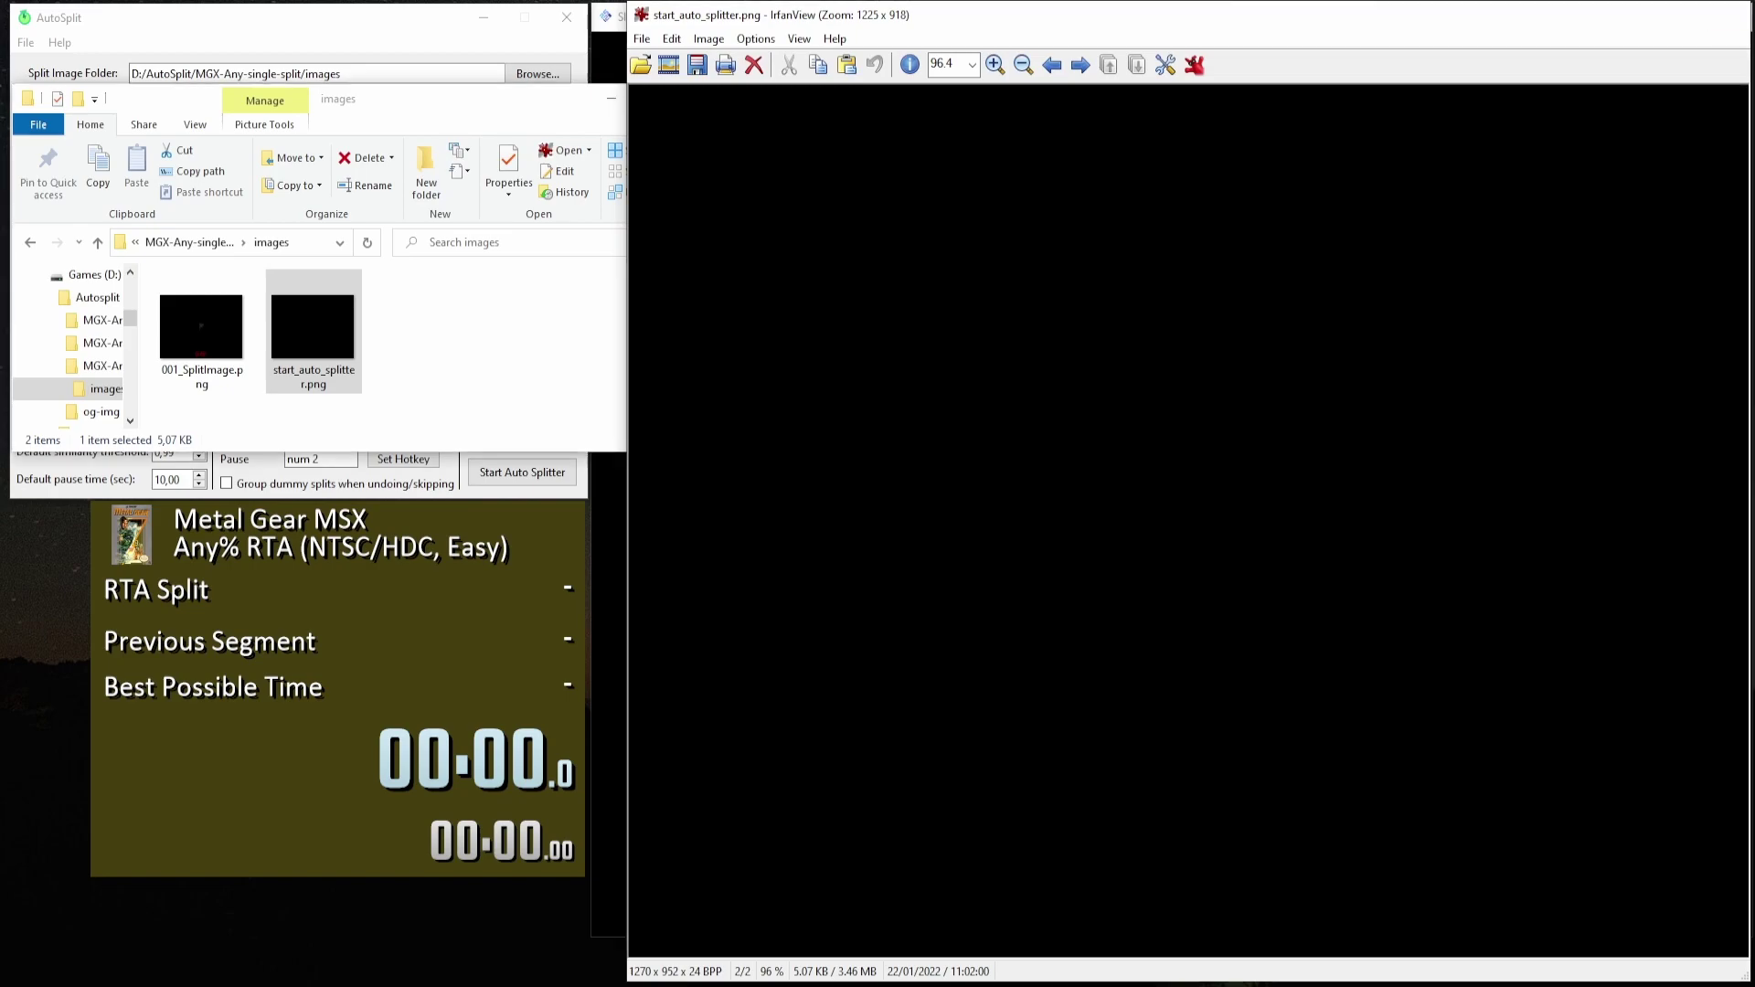
View the split image 001_SplitImage.png, and close the image viewer and the folder window.
double_click(201, 331)
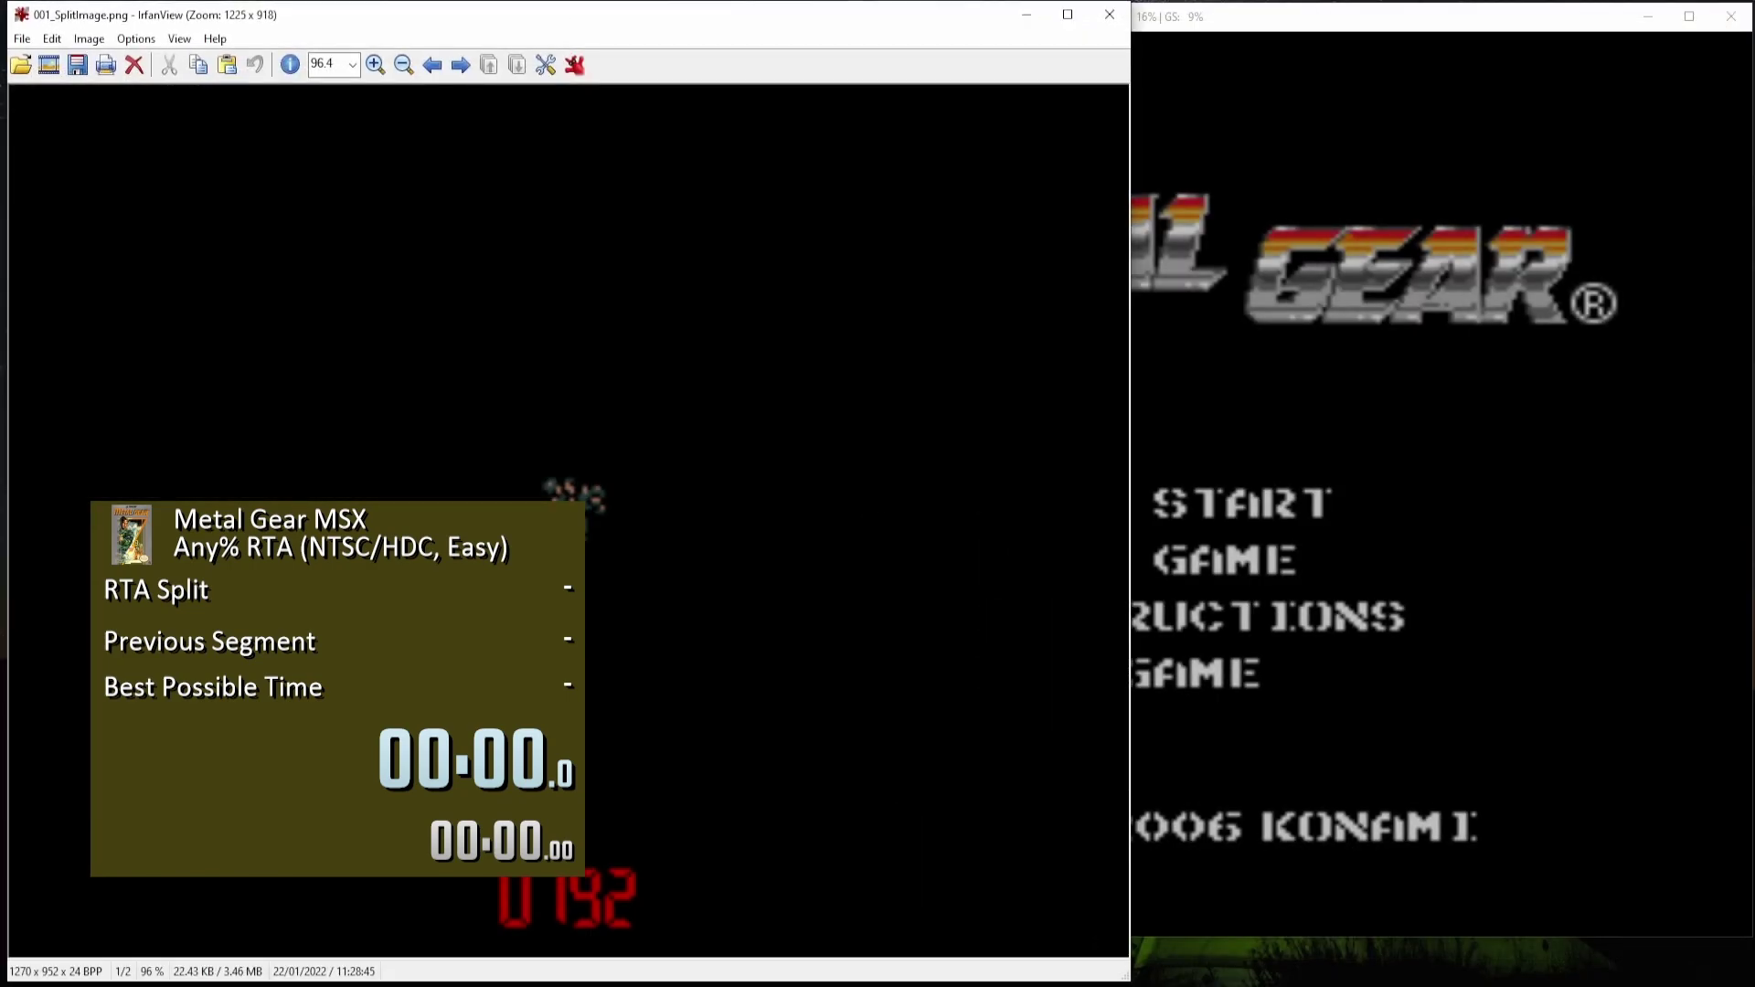
left_click_drag(870, 27, 1487, 35)
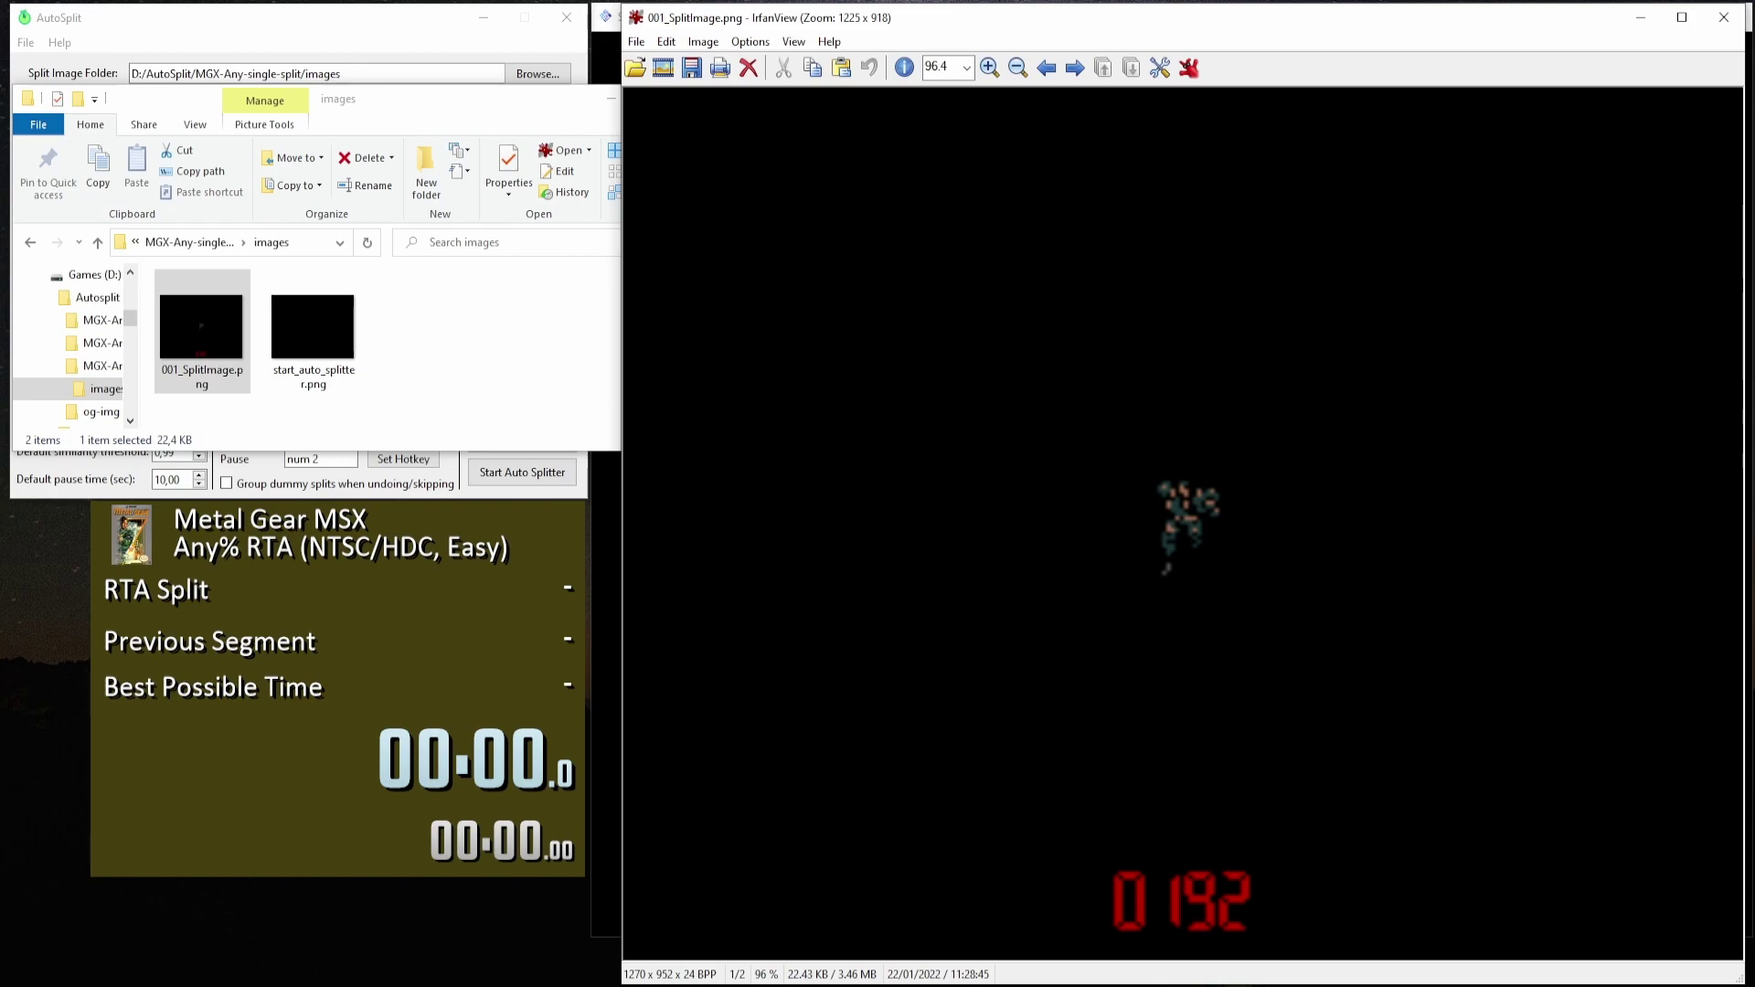
left_click(1724, 17)
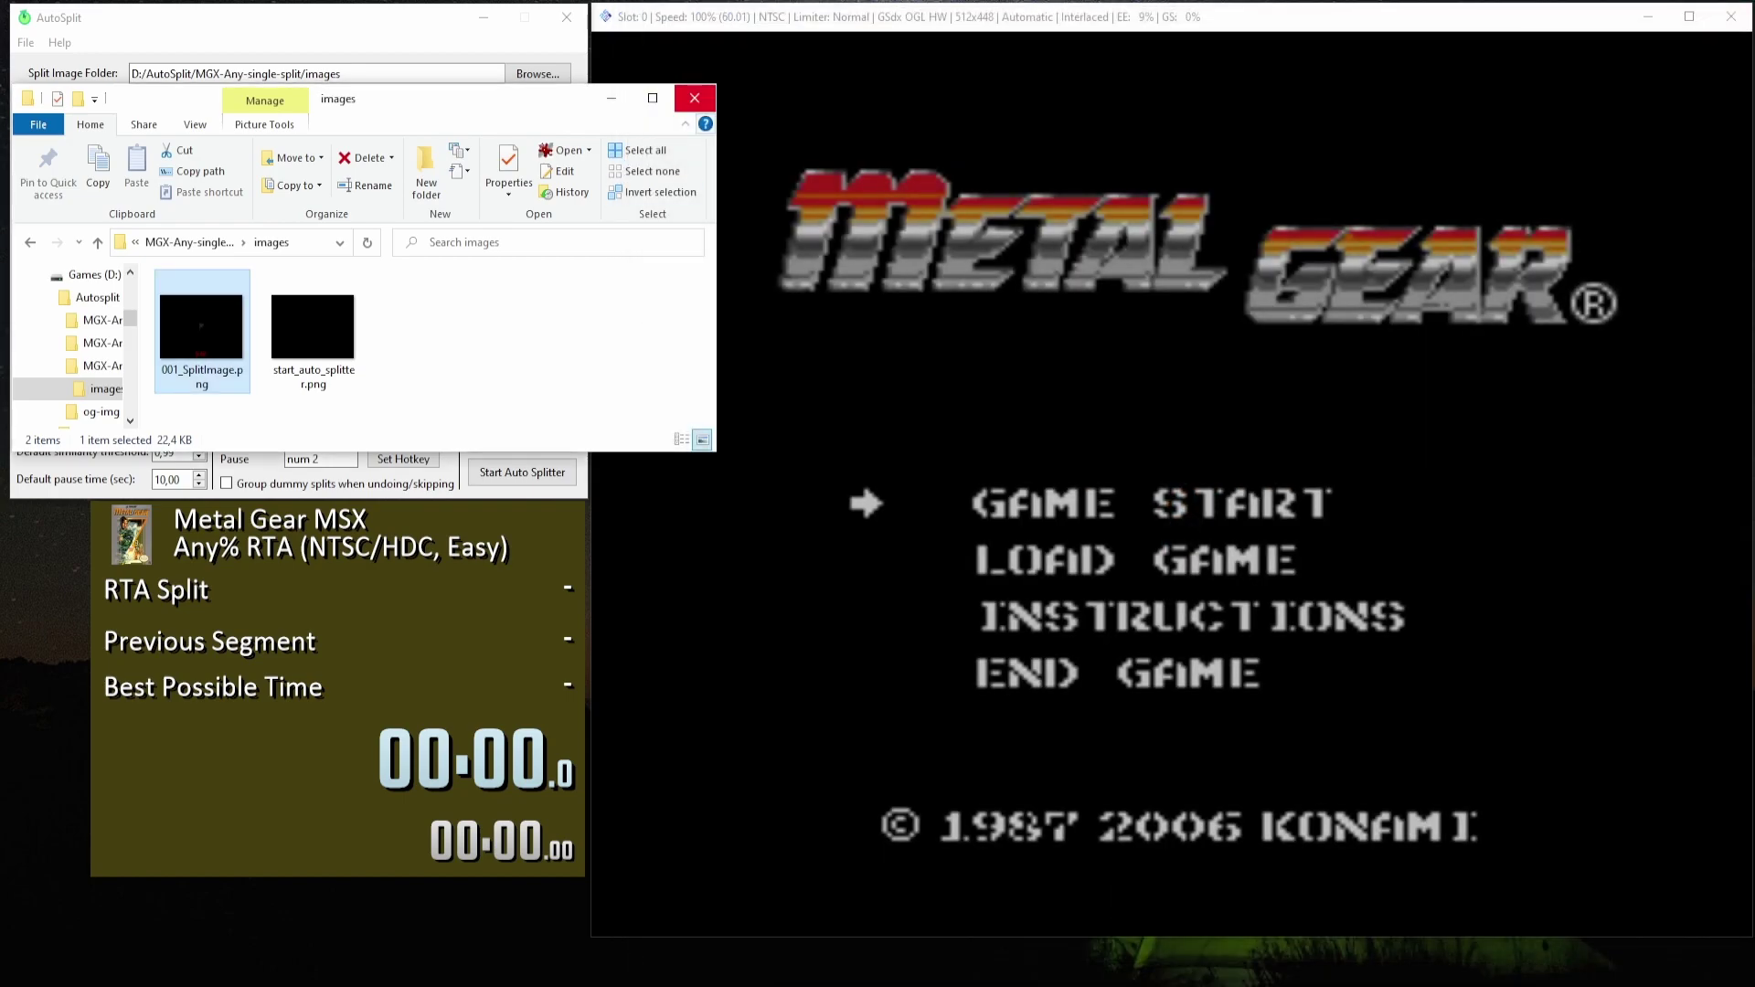
left_click(696, 98)
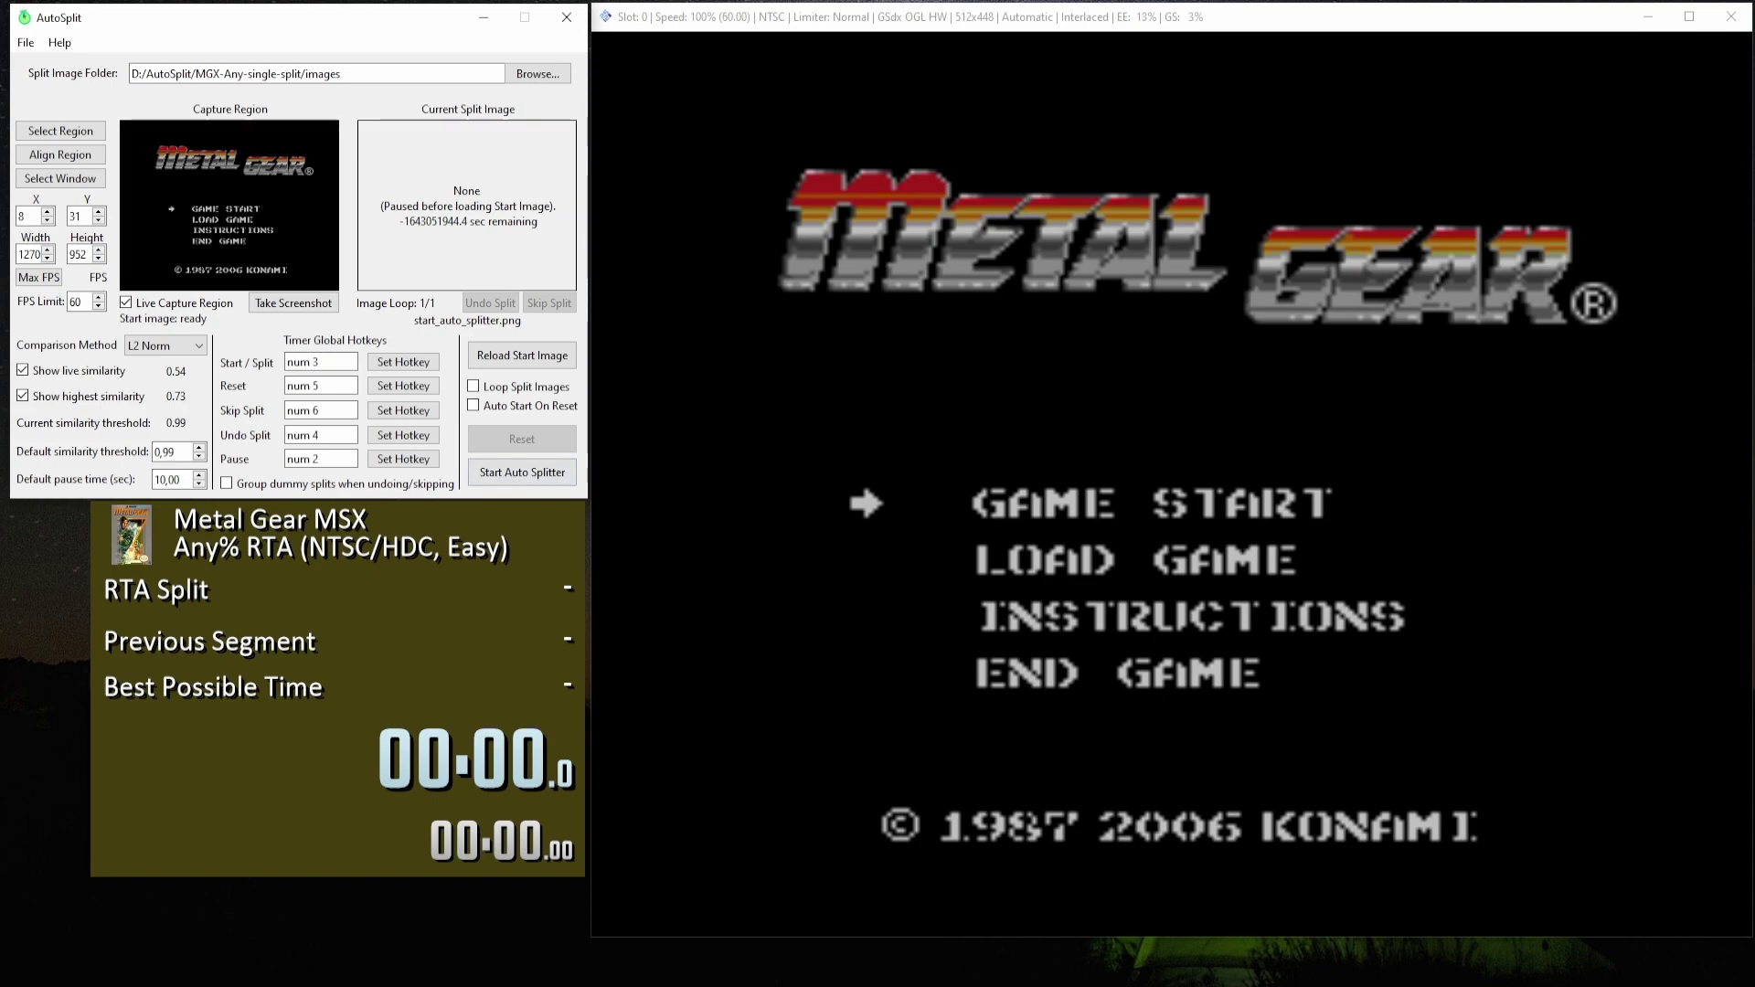
Switch to the game, choose Game Start and highlight the Easy difficulty level.
key("alt+Tab")
key("Return")
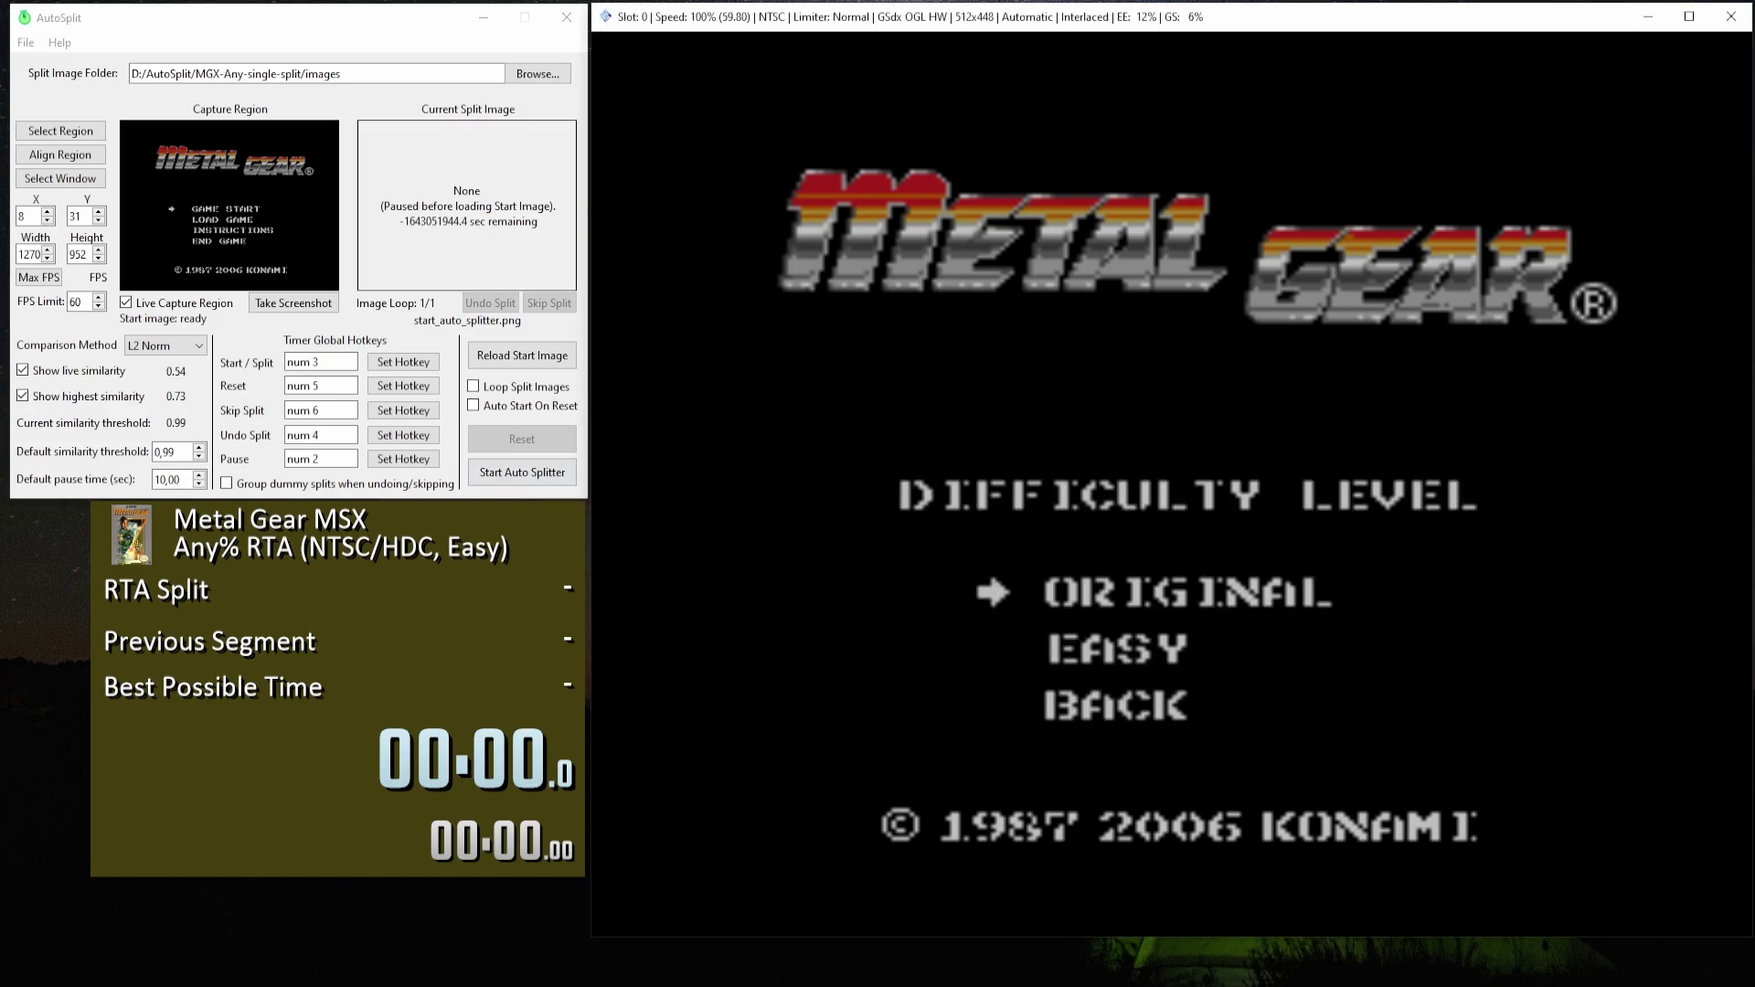
key("Down")
Reload the start image in AutoSplit, dismissing the capture region error.
left_click(521, 354)
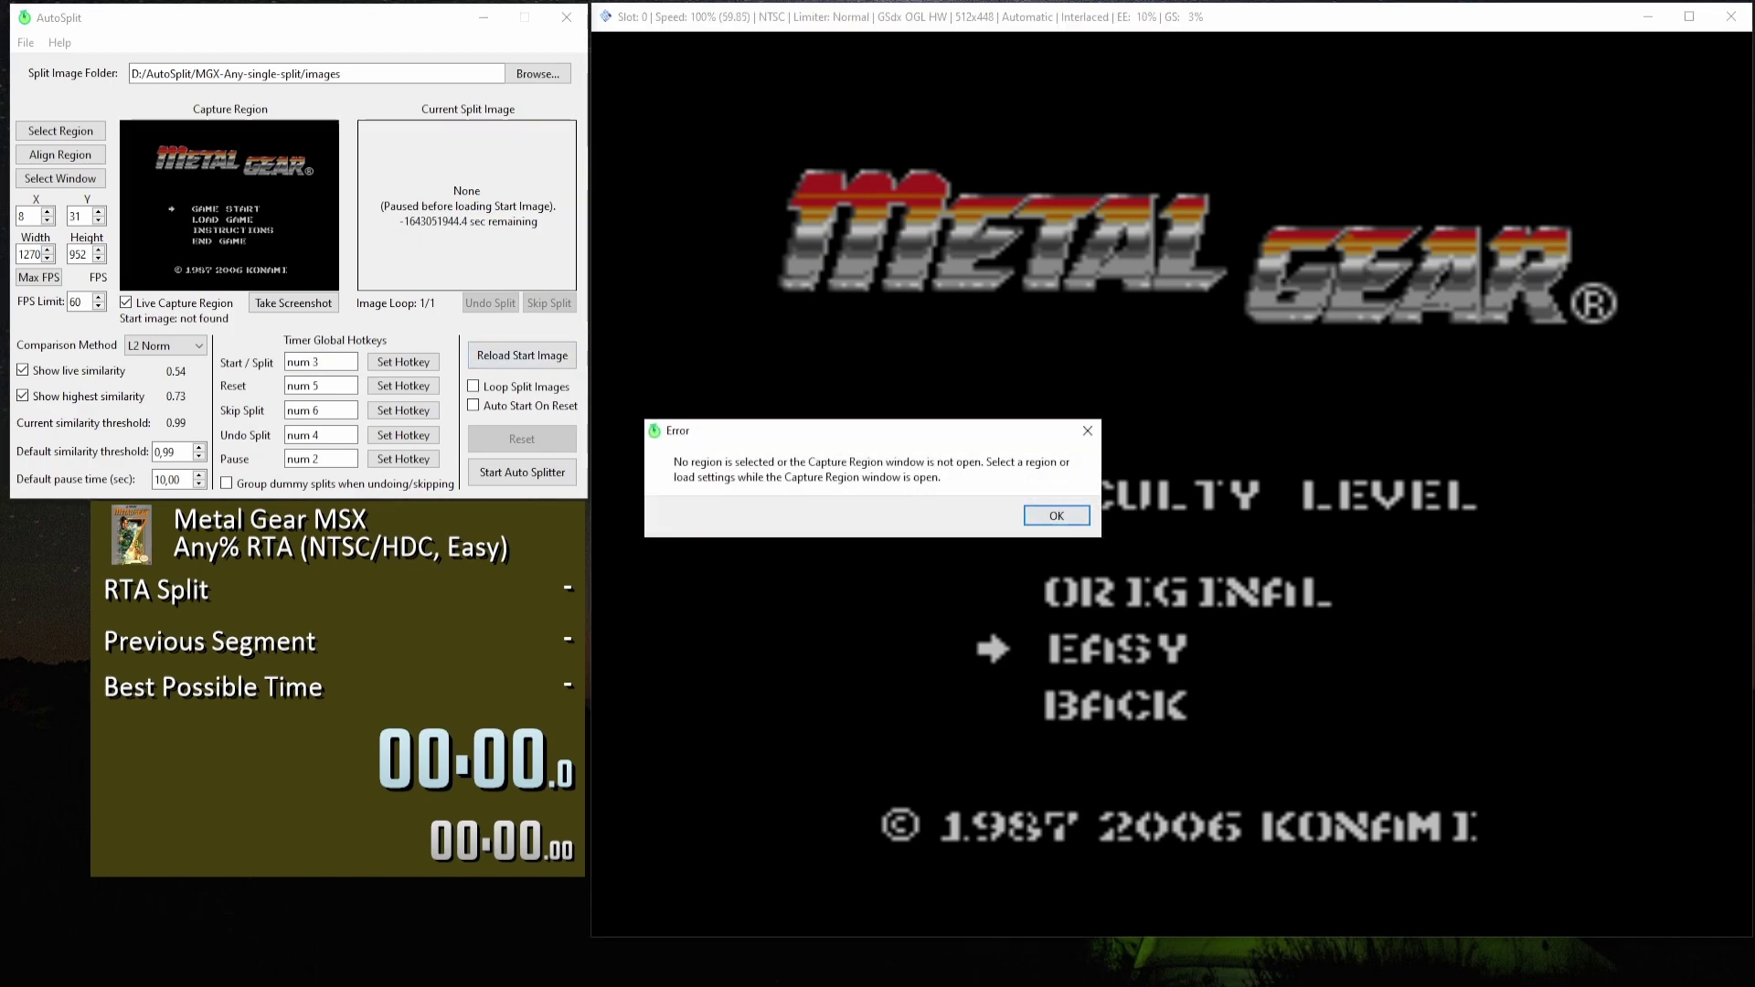
key("Return")
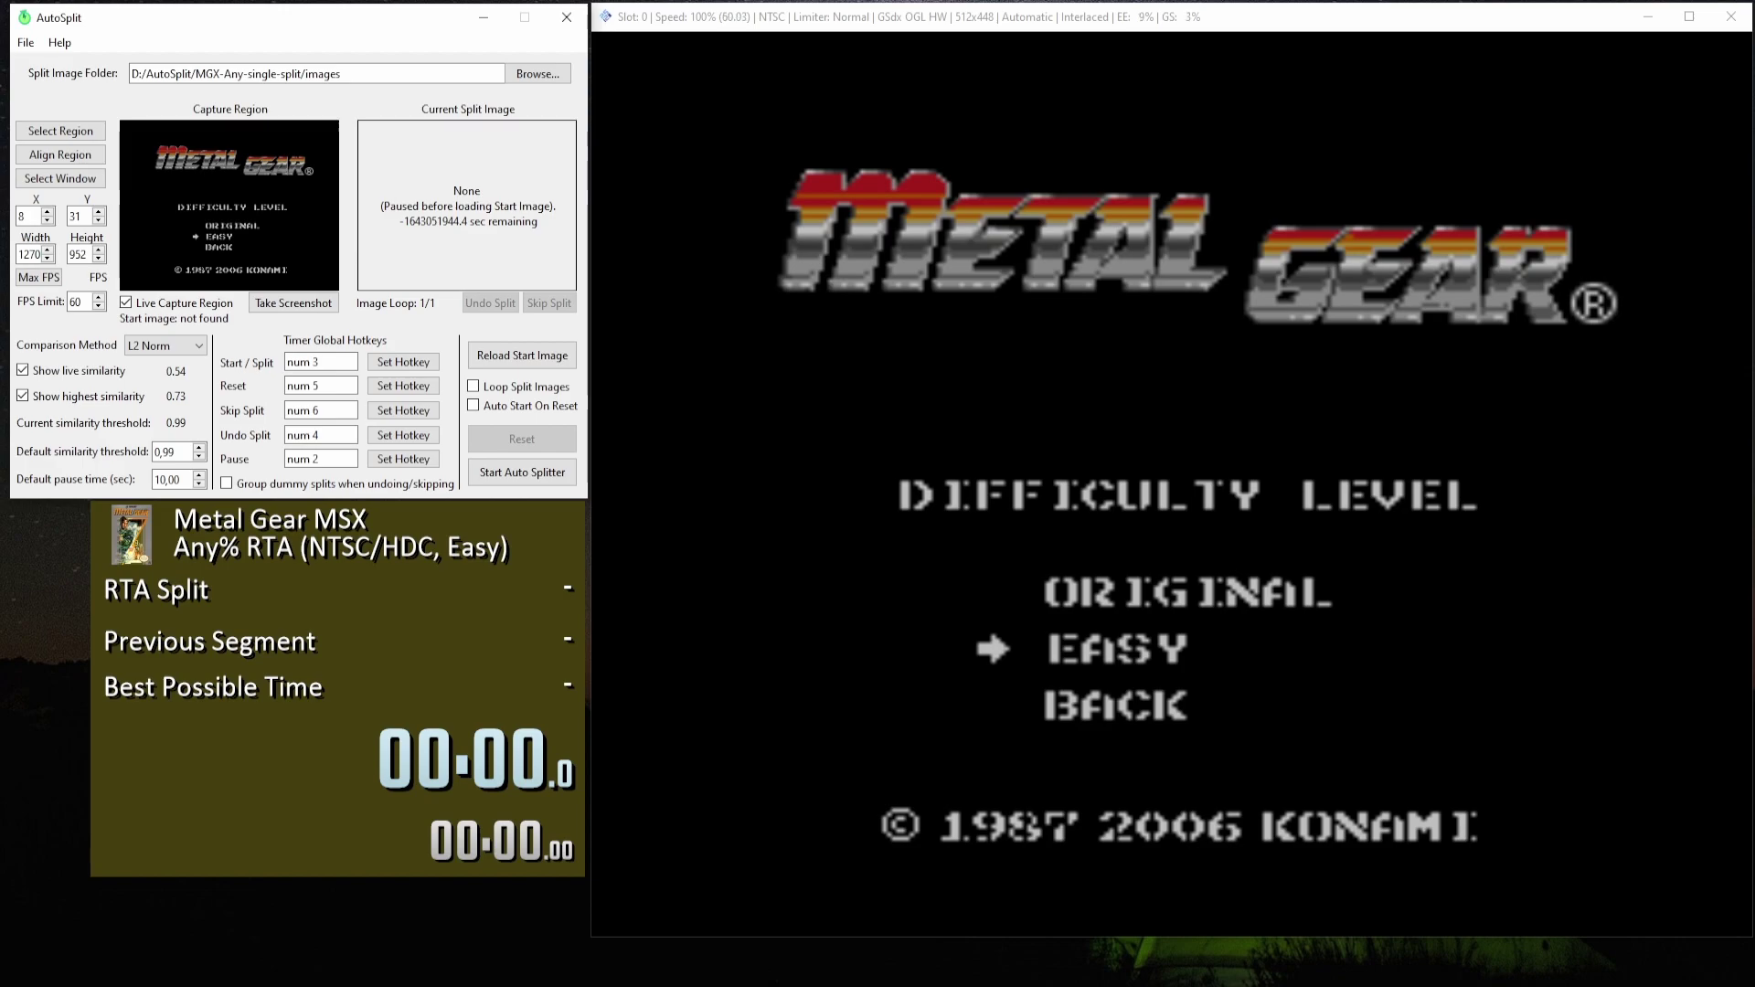
key("KP_5")
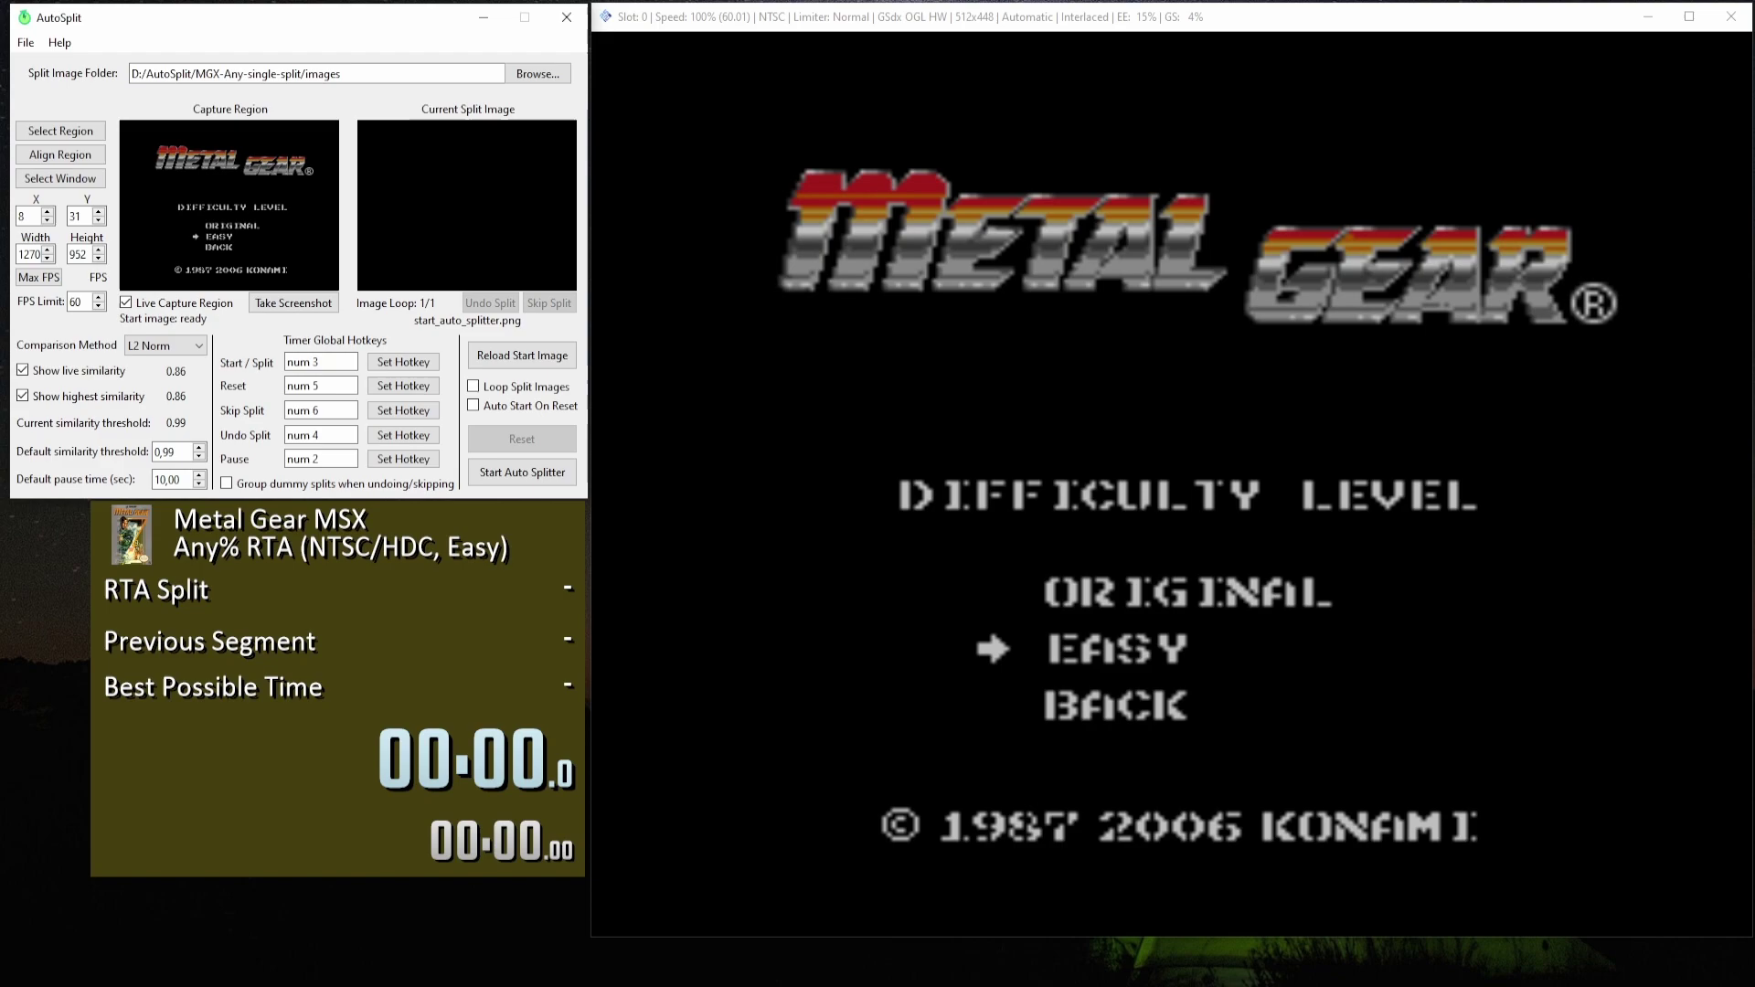
Return to the game and start it on Easy difficulty to test the automatic timer start.
key("alt+Tab")
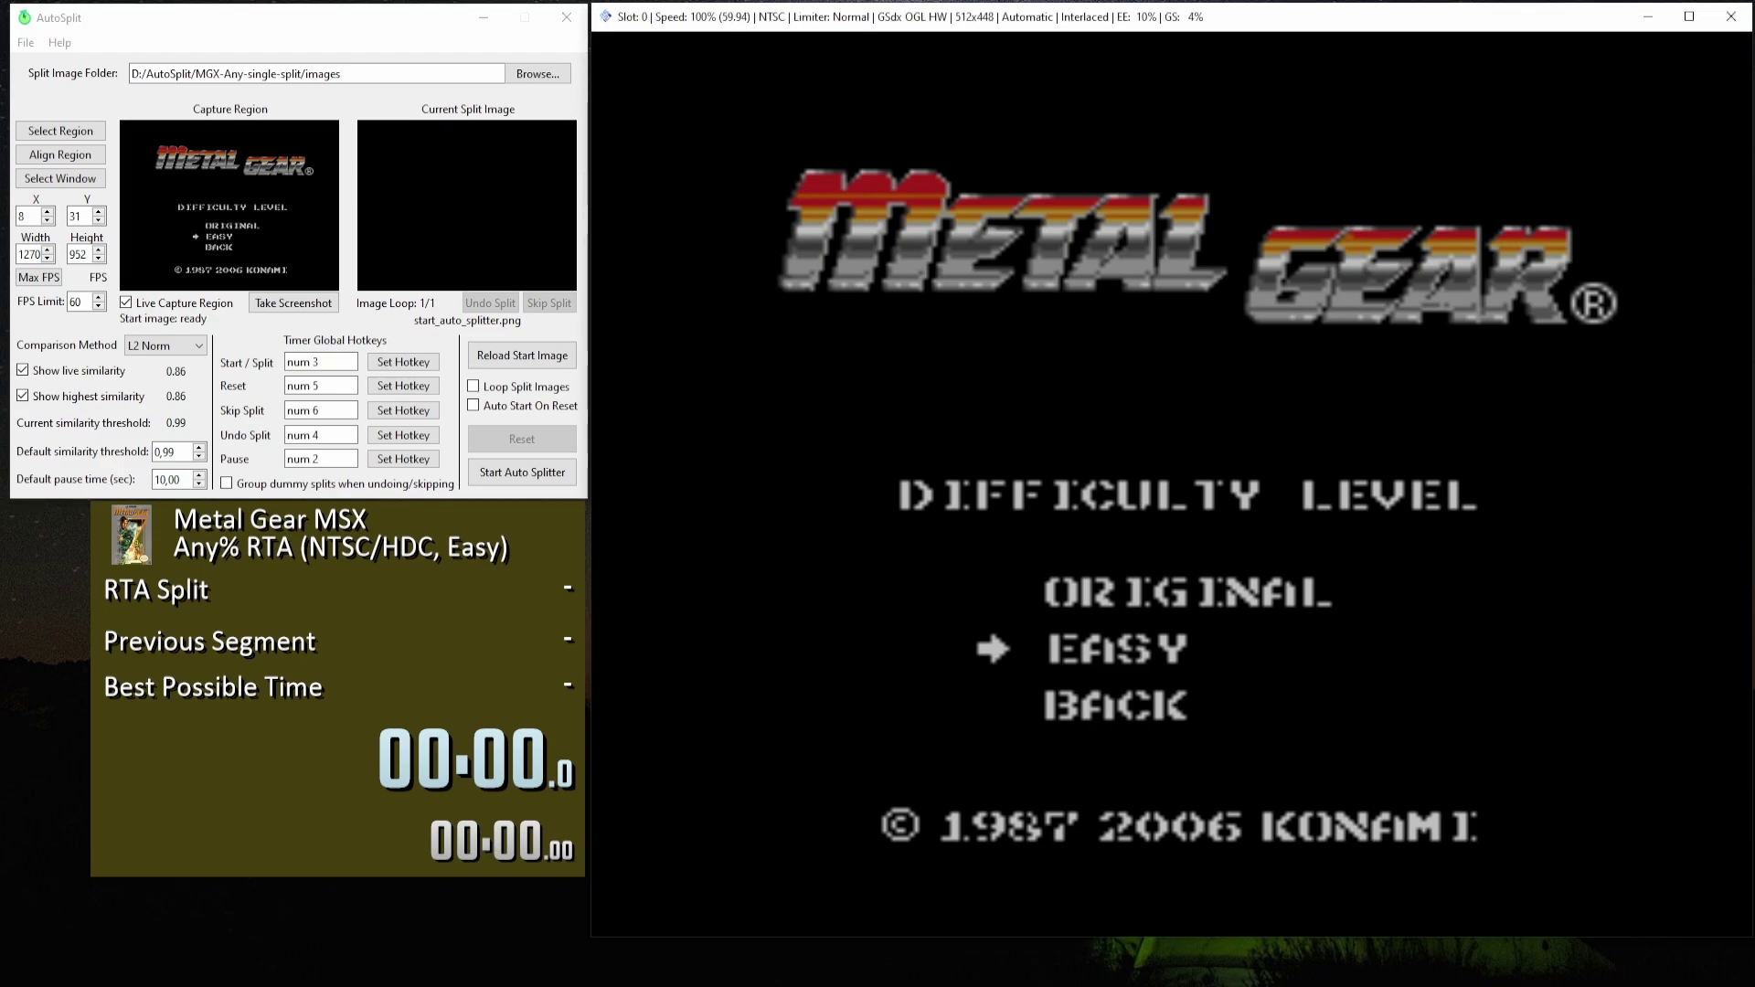
key("KP_5")
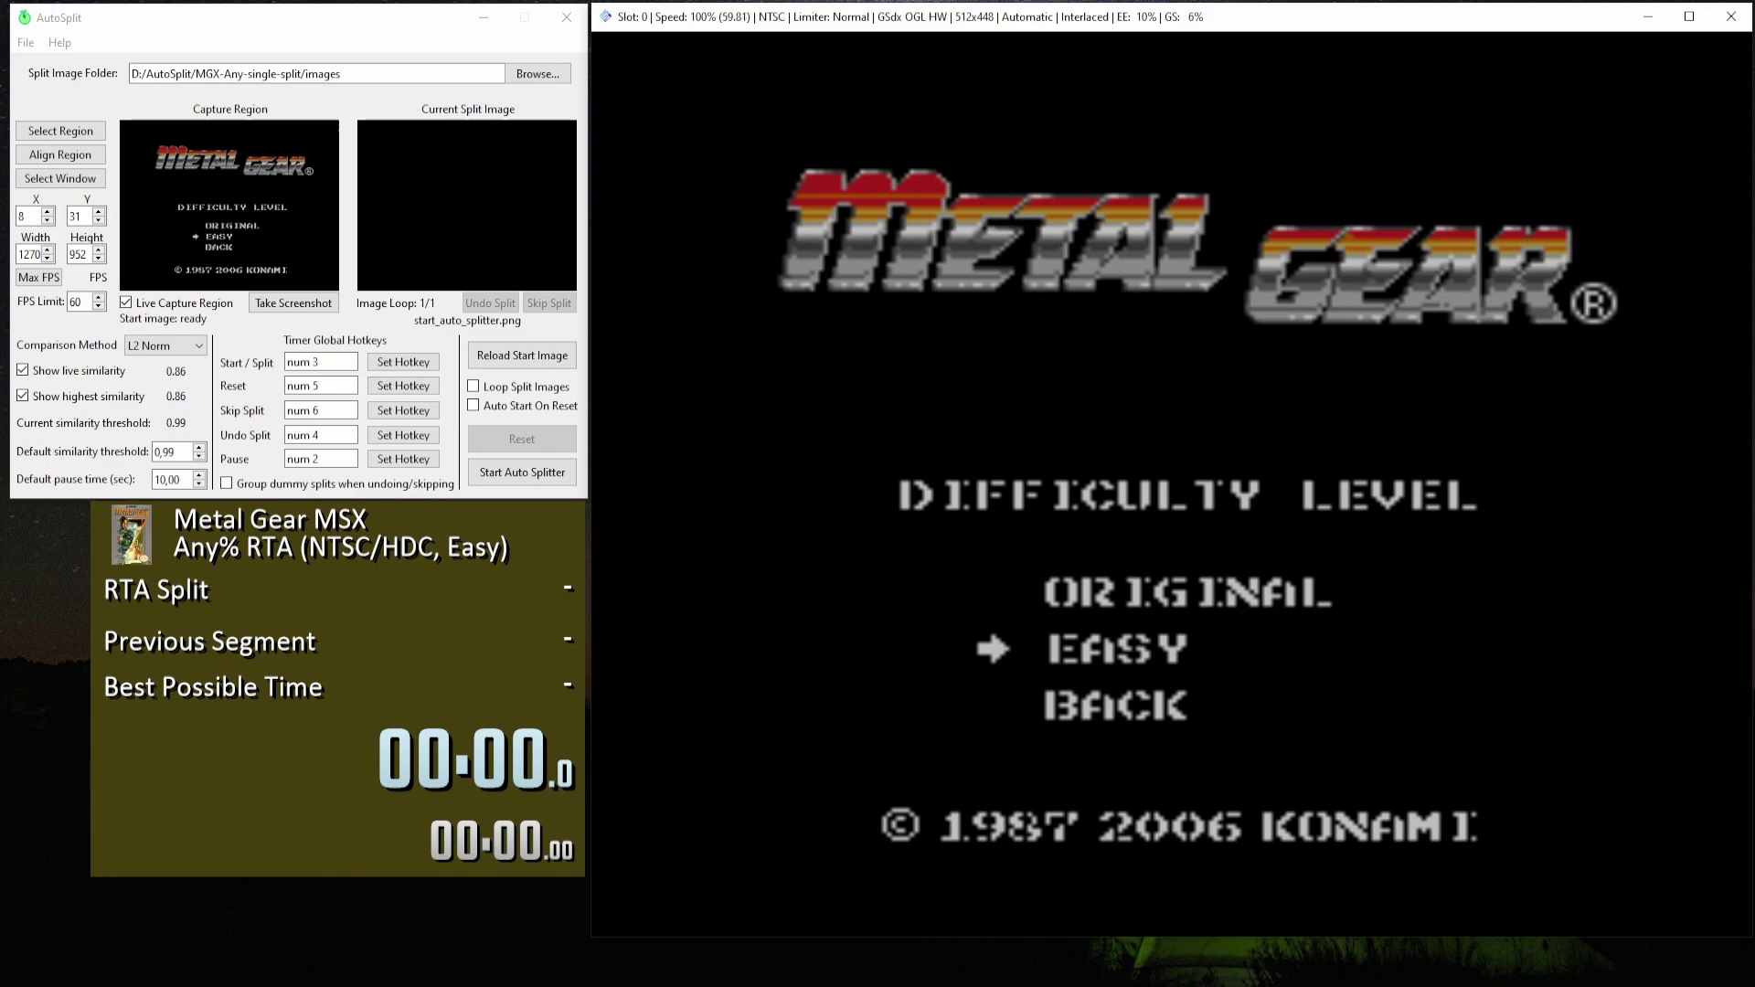
key("Return")
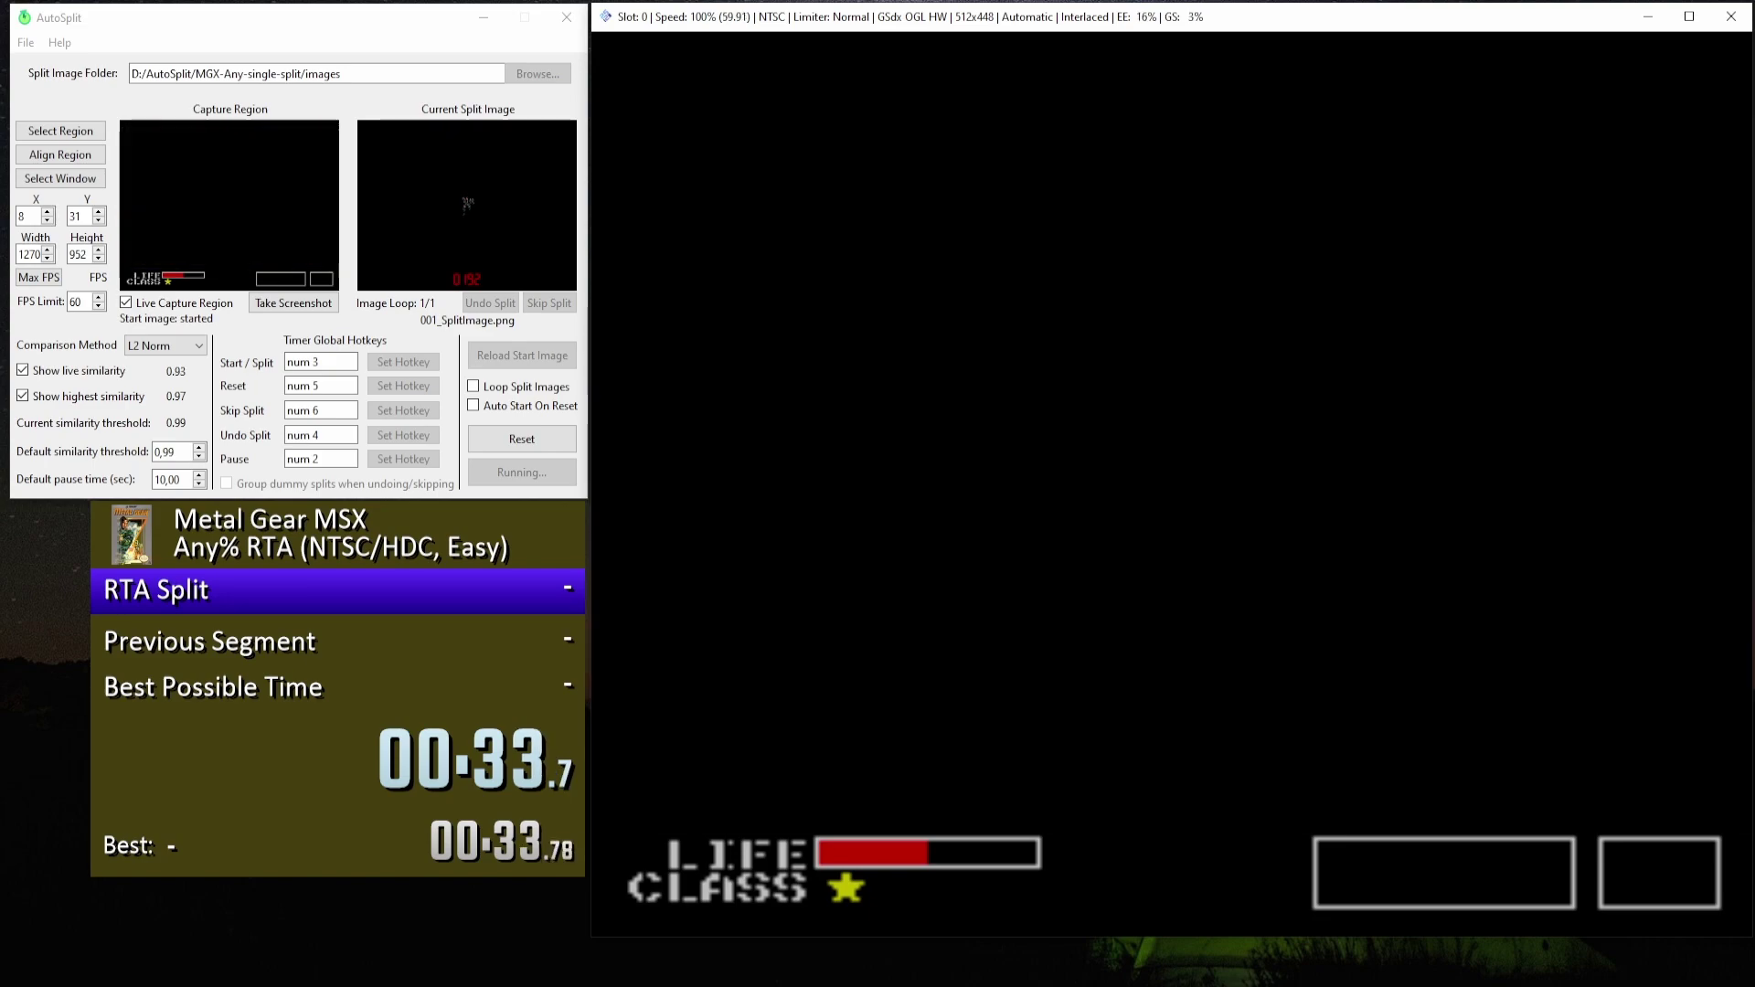
Quit the running game from its in-game menu and confirm ending it with Yes.
key("Return")
key("Down")
key("Down")
key("Down")
key("Down")
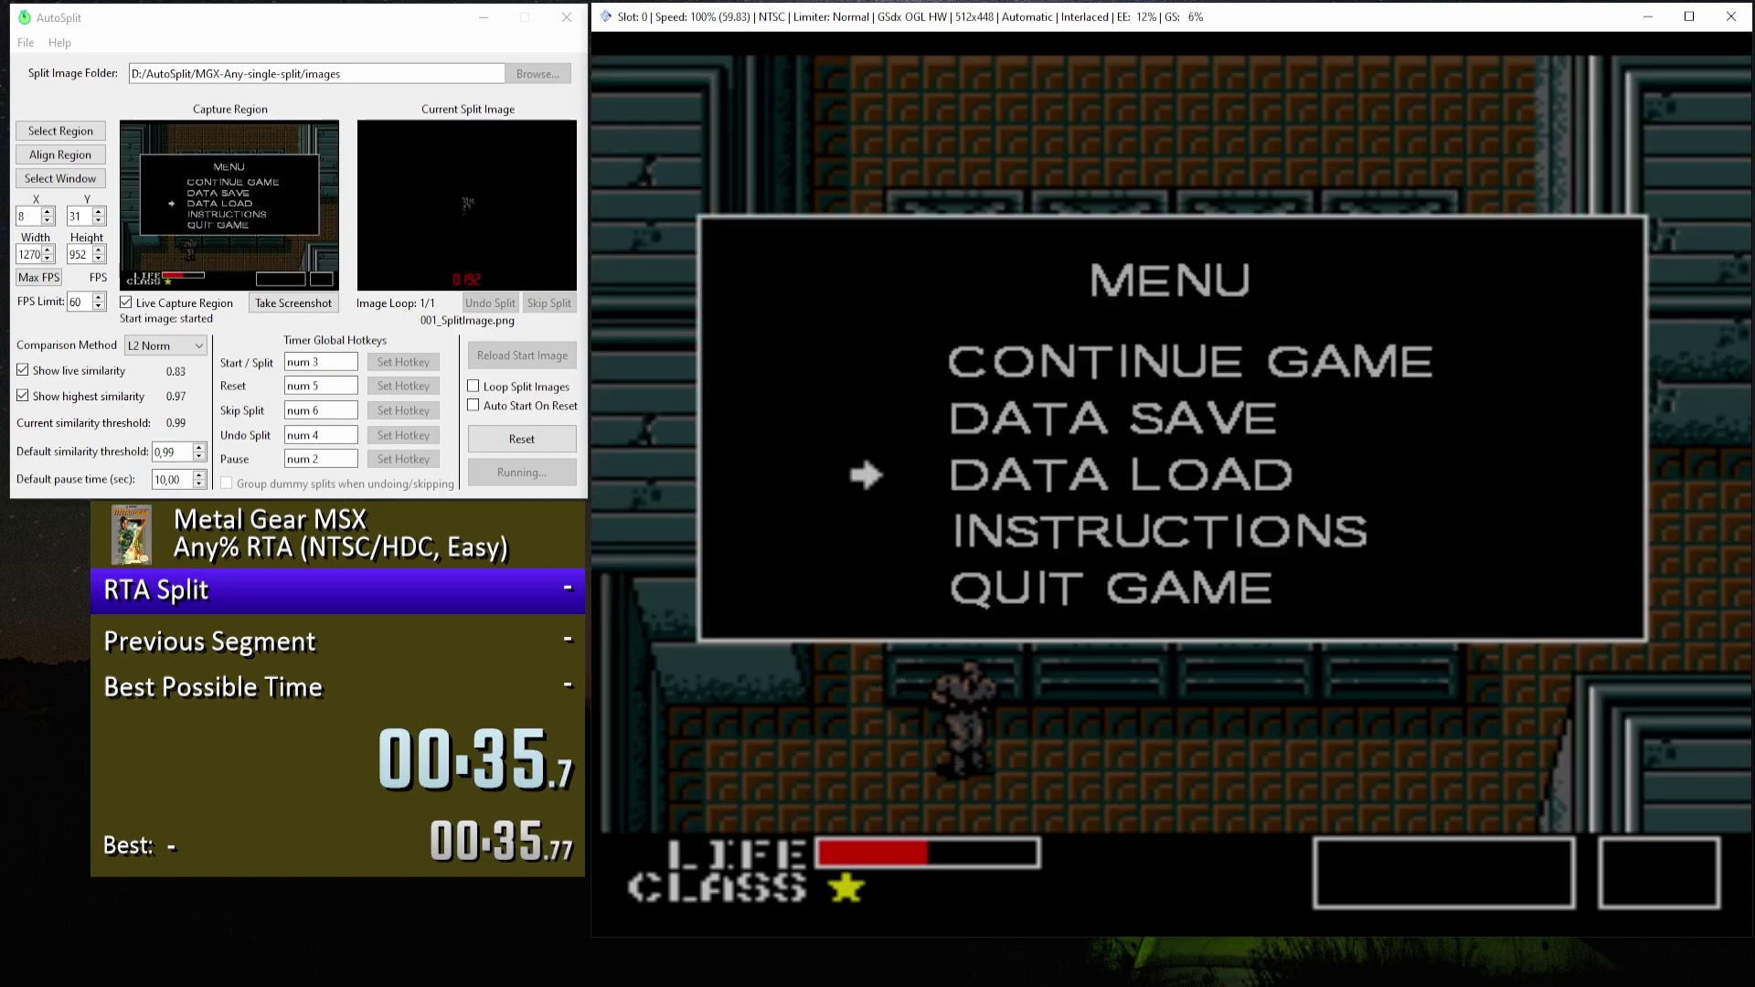
key("Return")
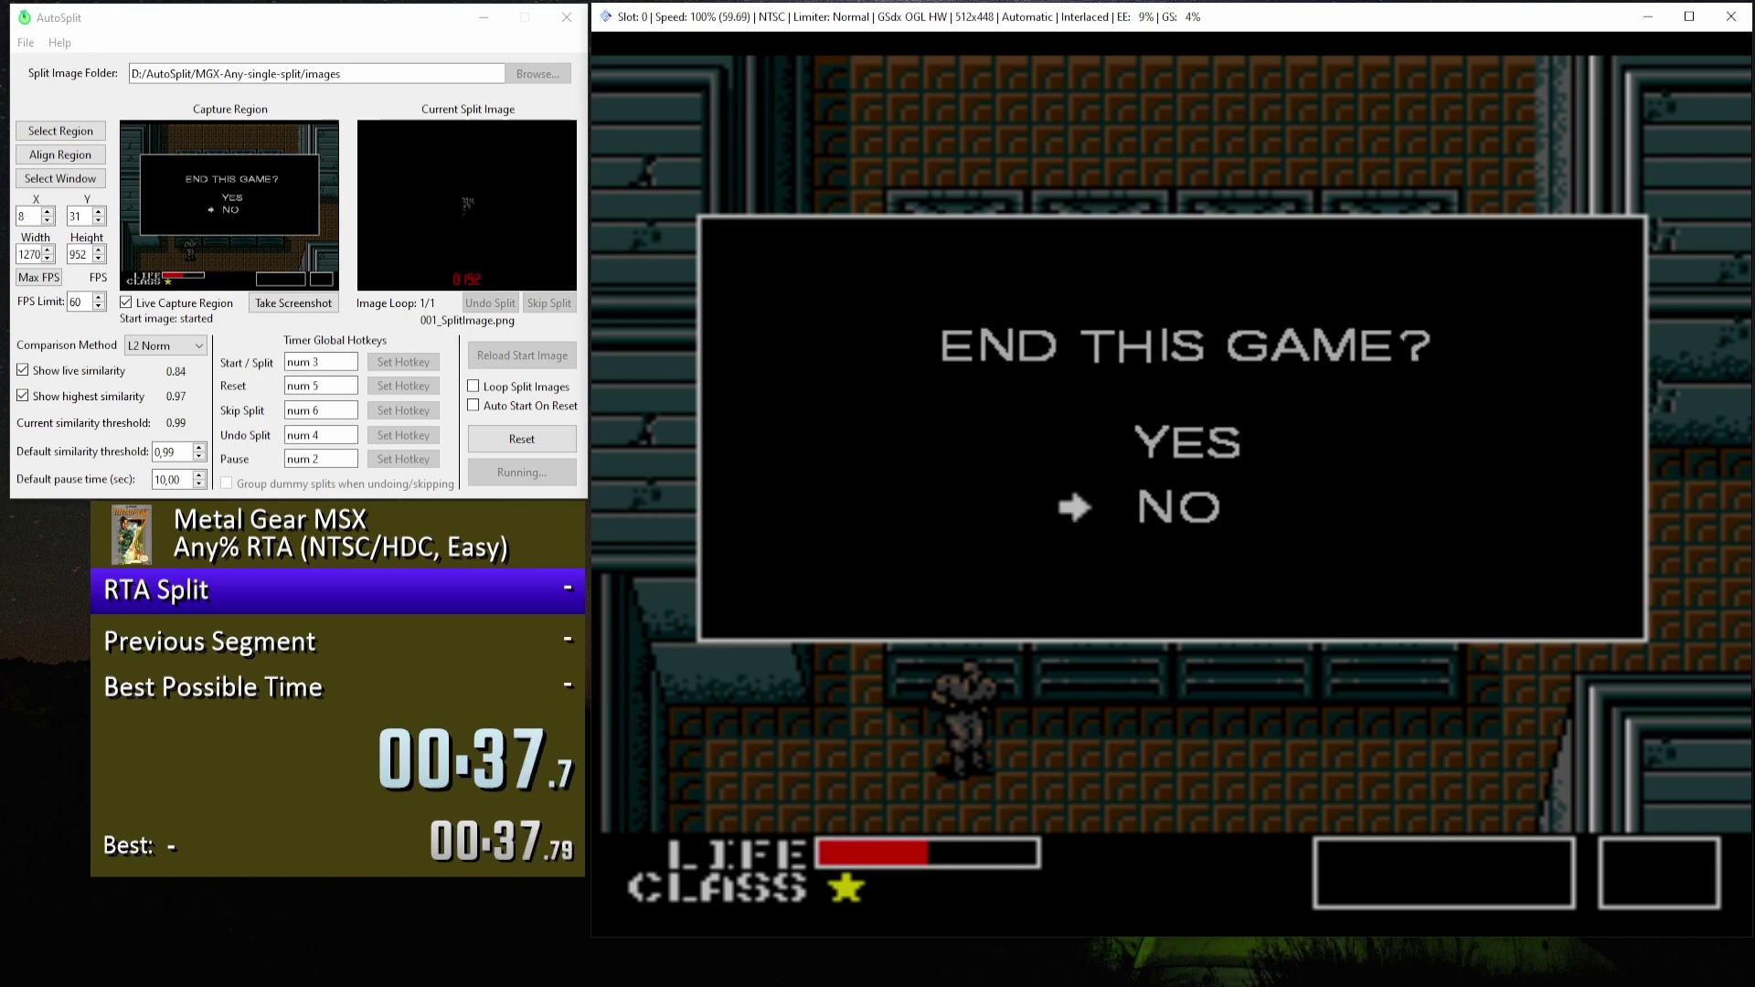
key("Up")
key("Return")
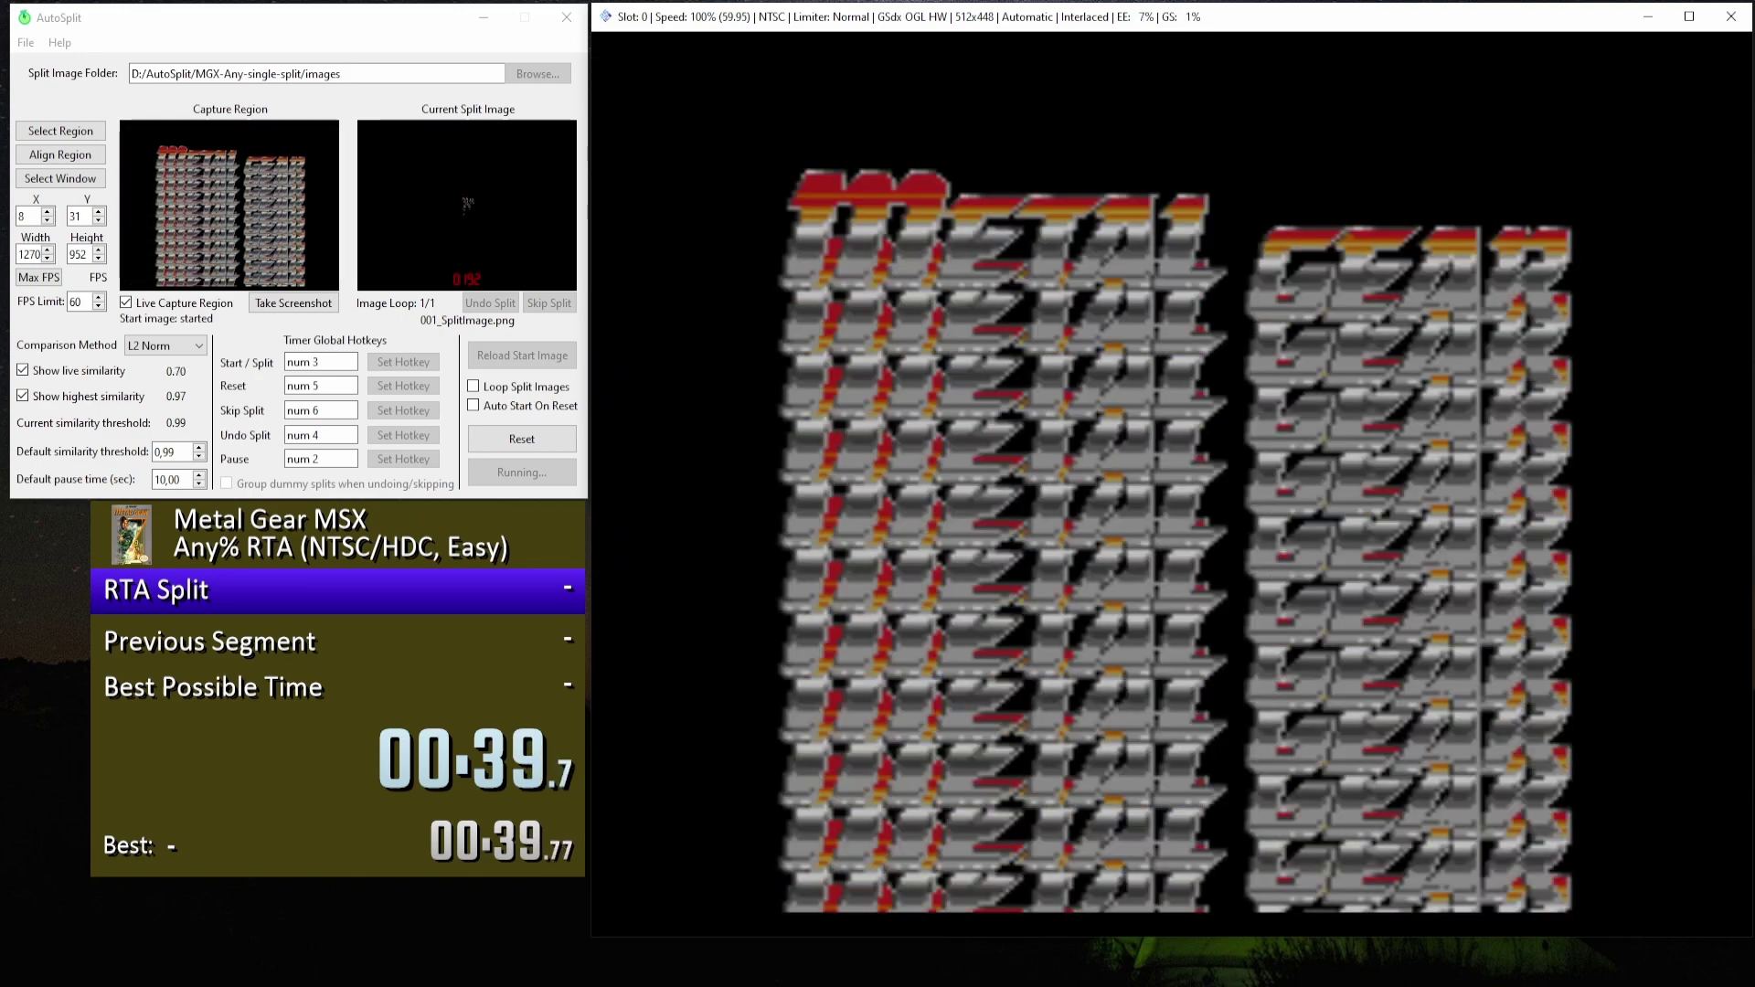
Choose Game Start, highlight the Easy difficulty level and reset the run timer.
key("Down")
key("Up")
key("Return")
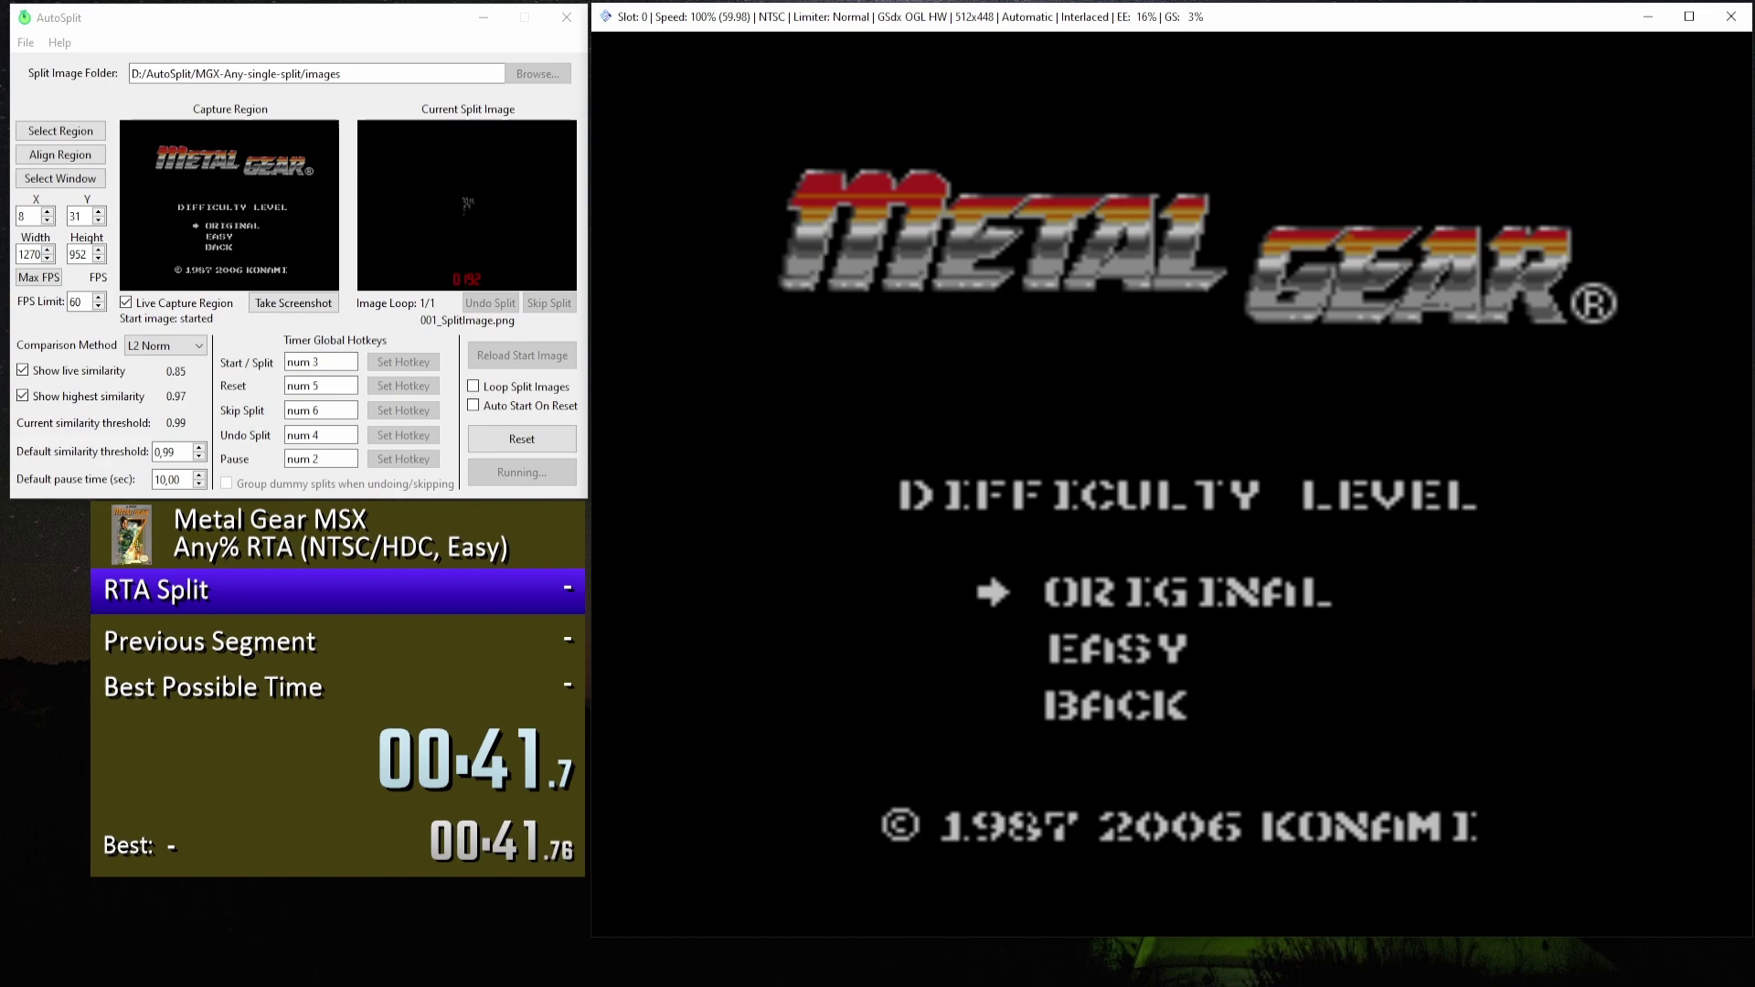
key("Down")
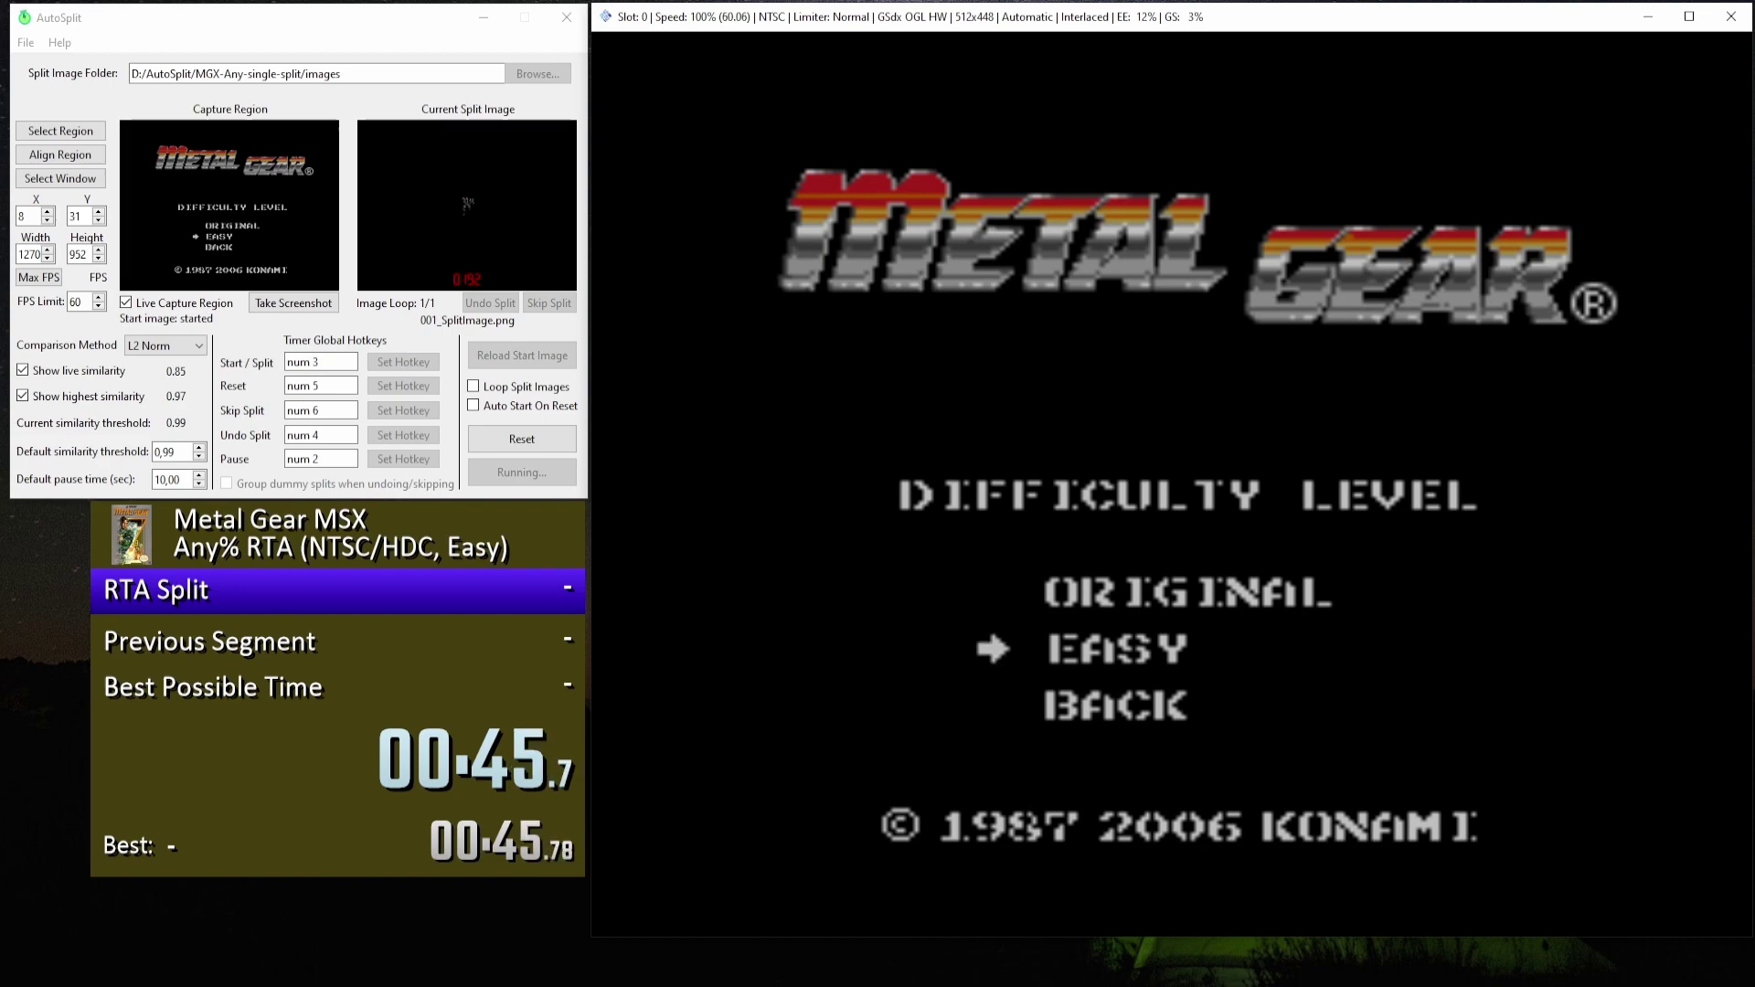
key("KP_5")
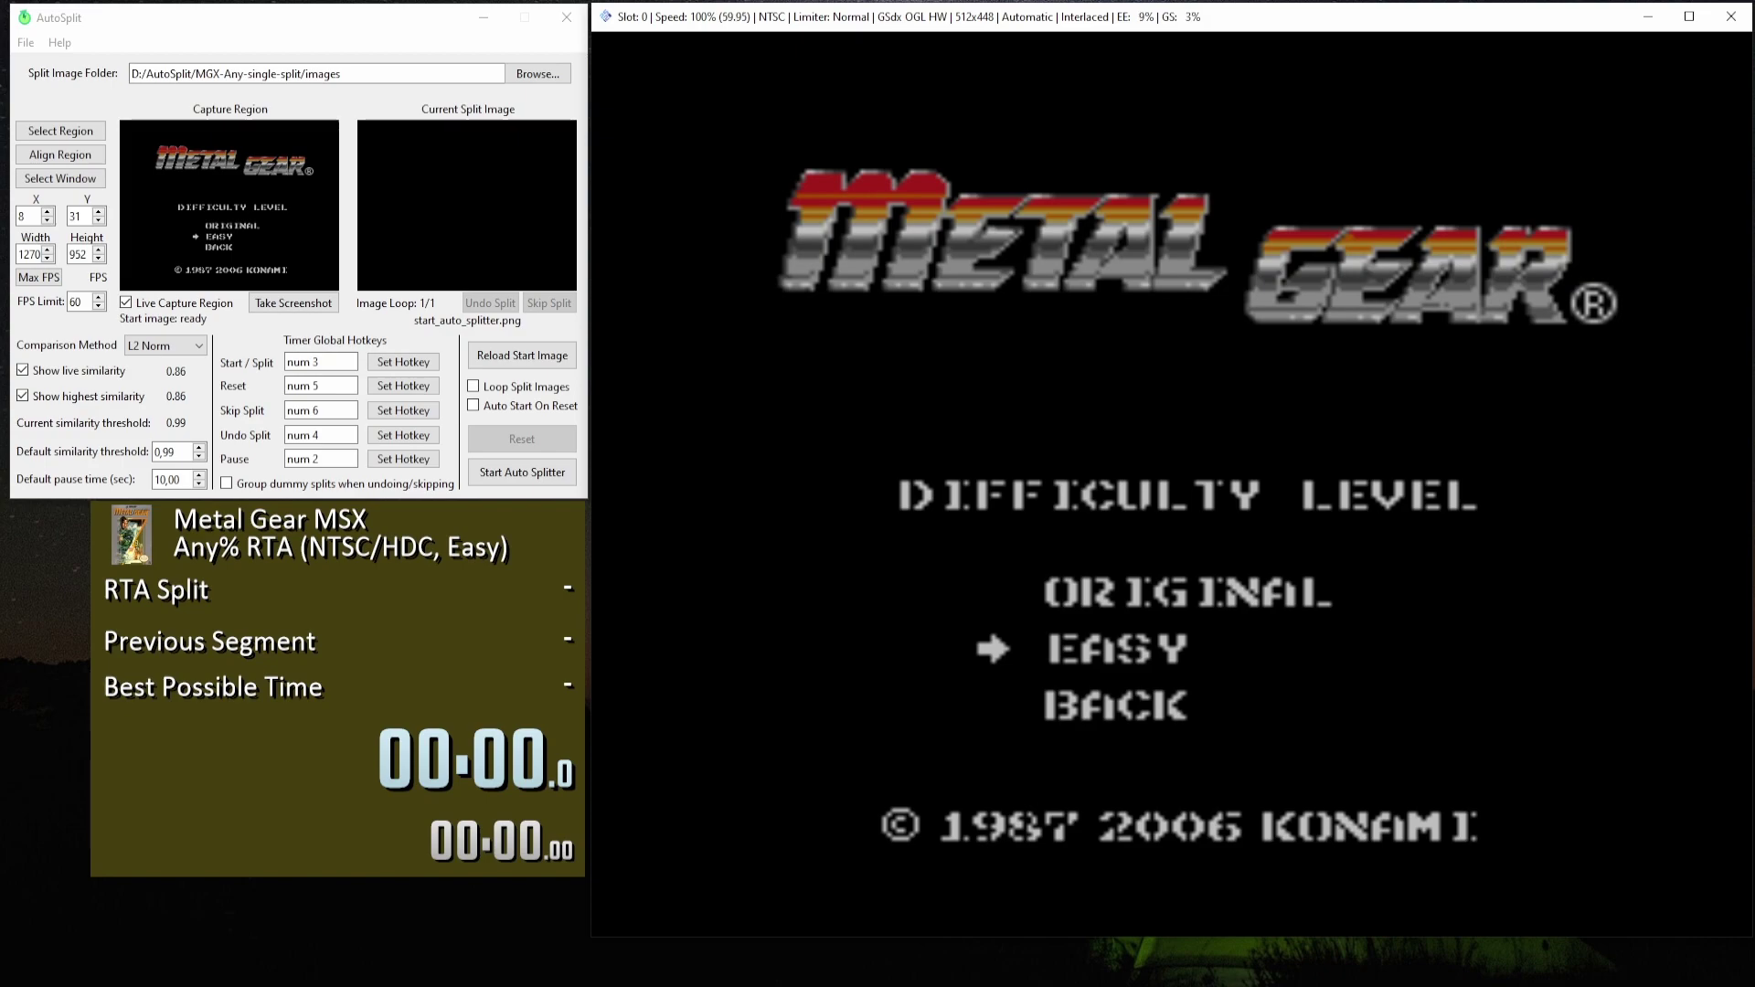
Start the game on Easy to test the automatic timer start, and move the character left and up out of the water.
key("Return")
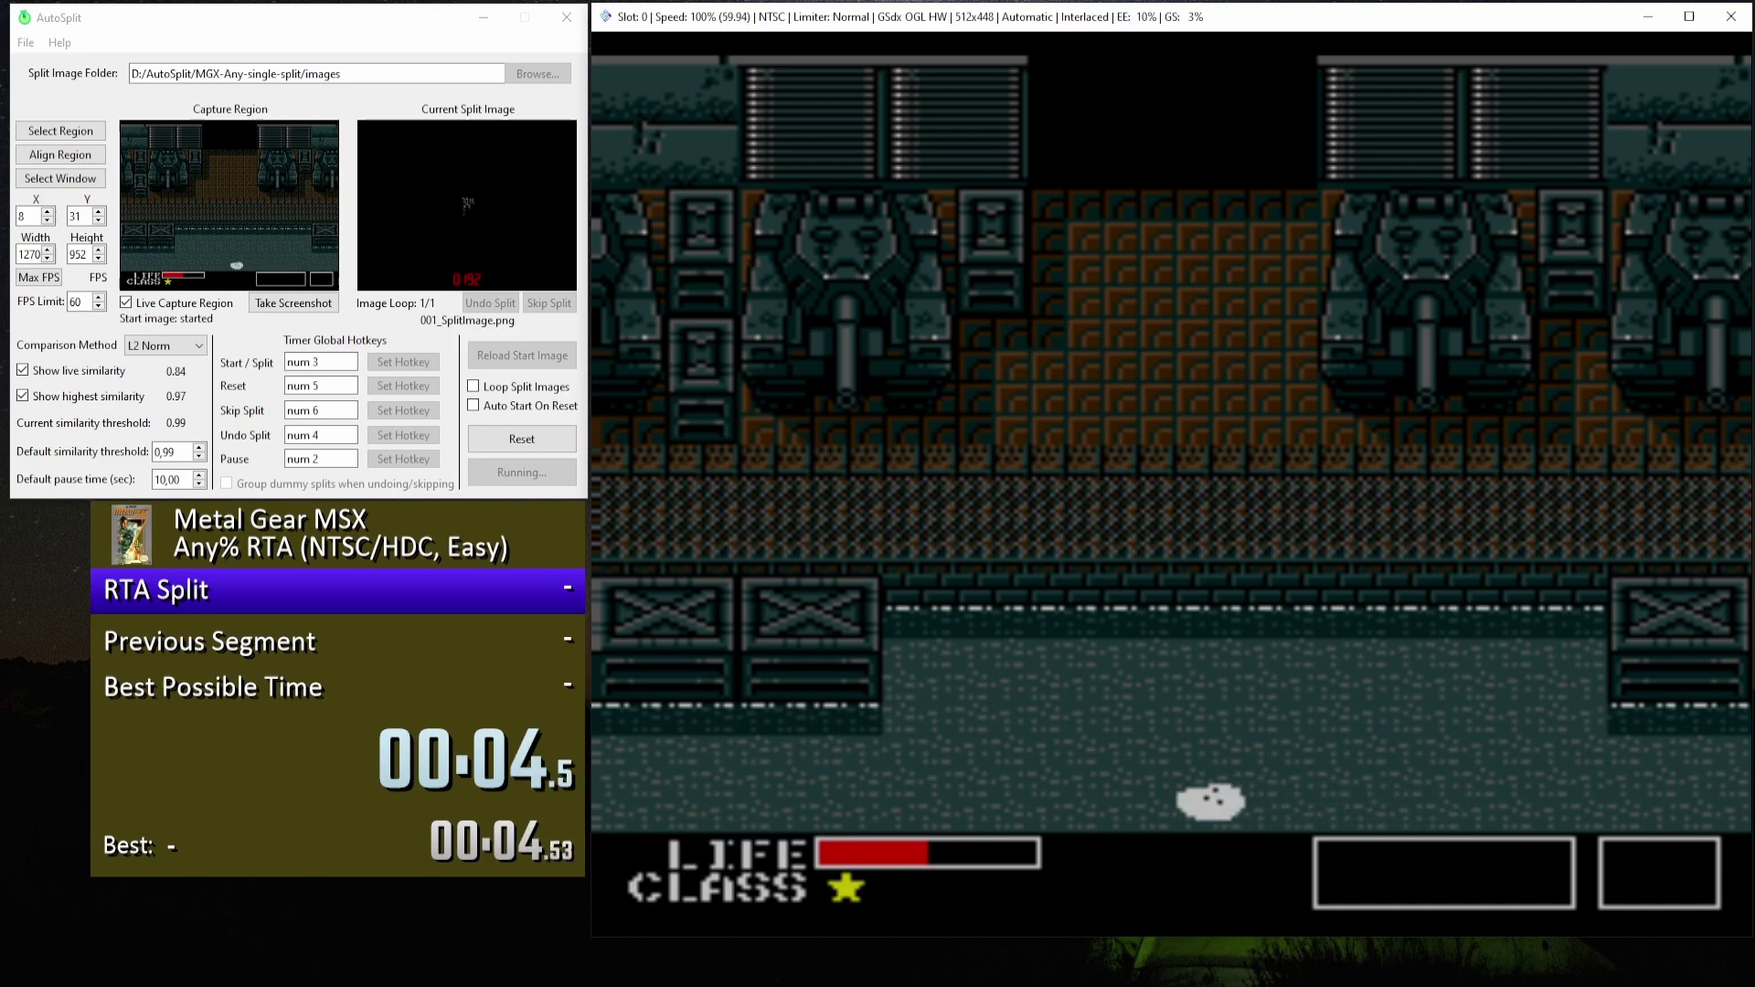
key("Left")
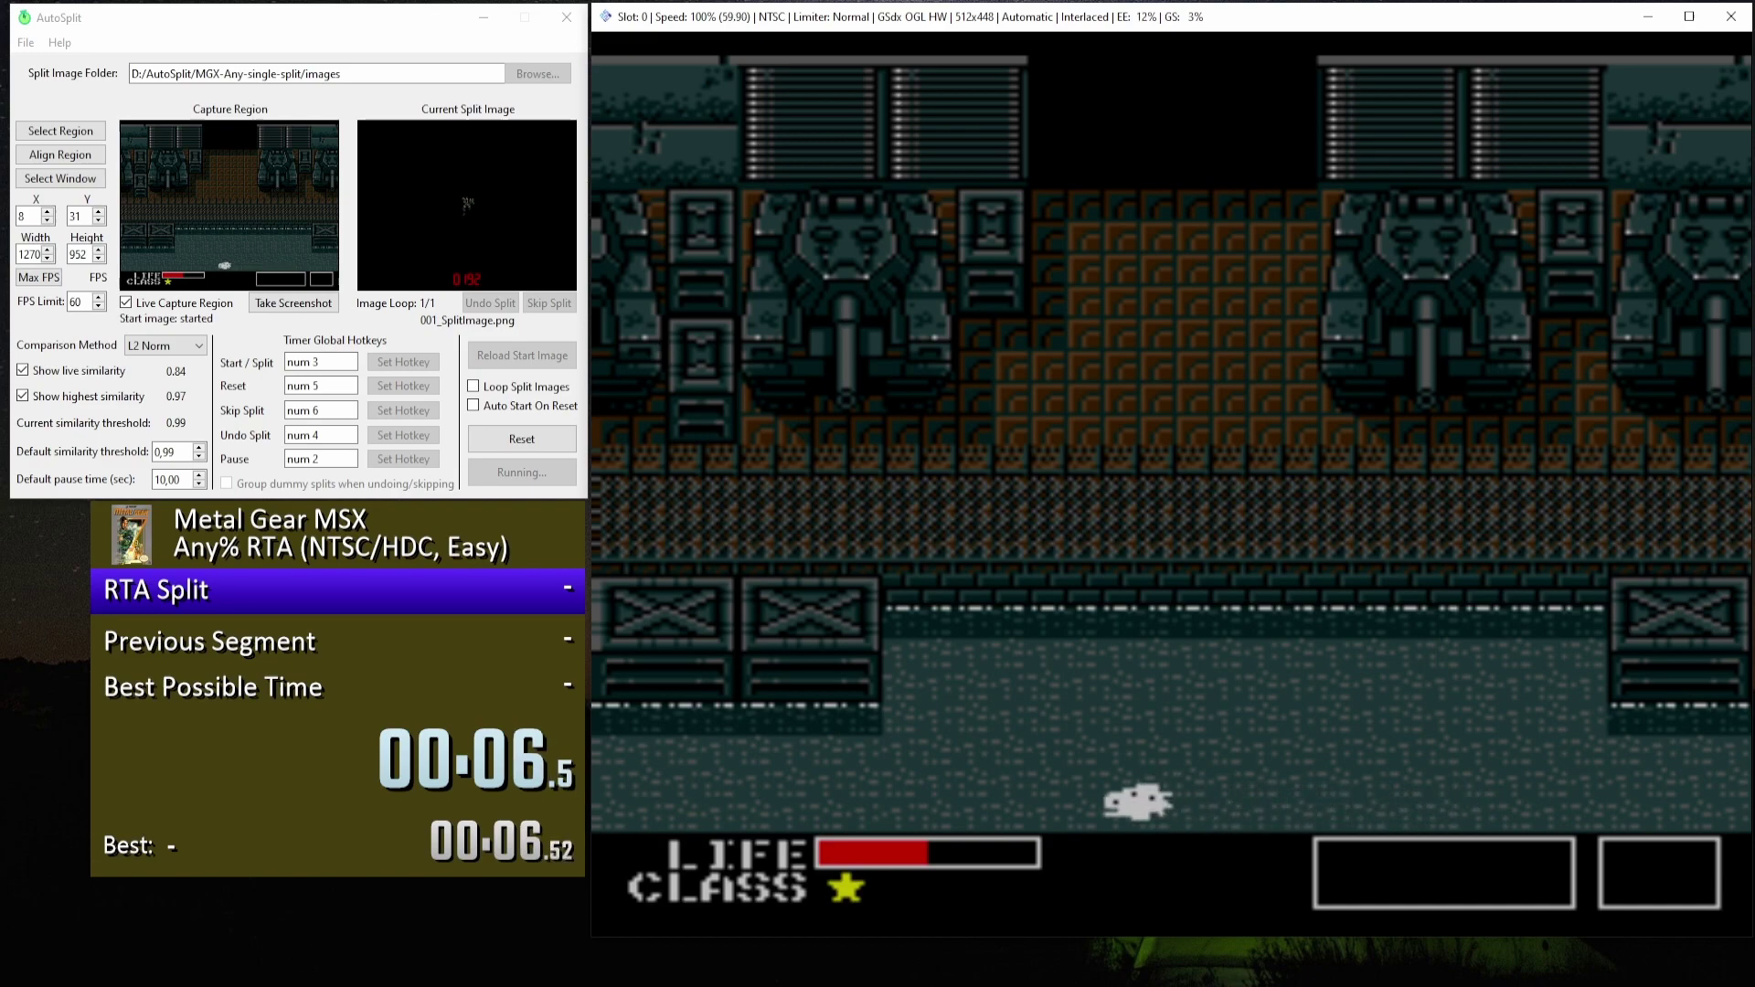
key("Left")
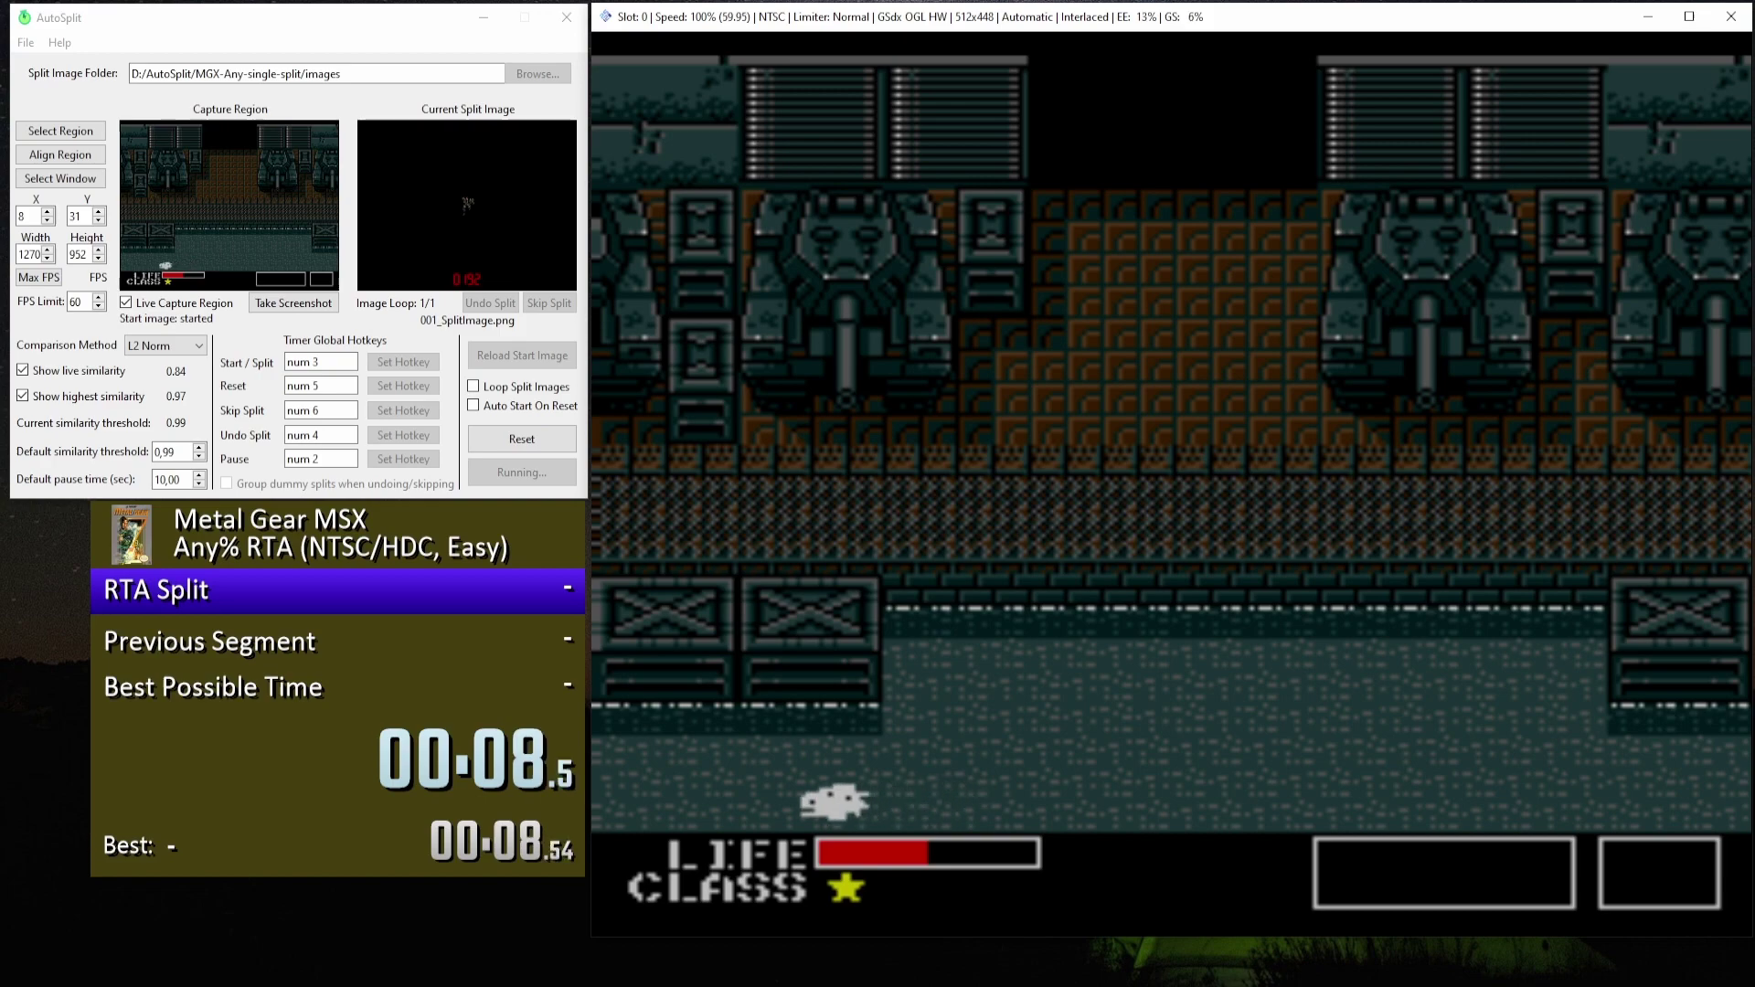
key("Up")
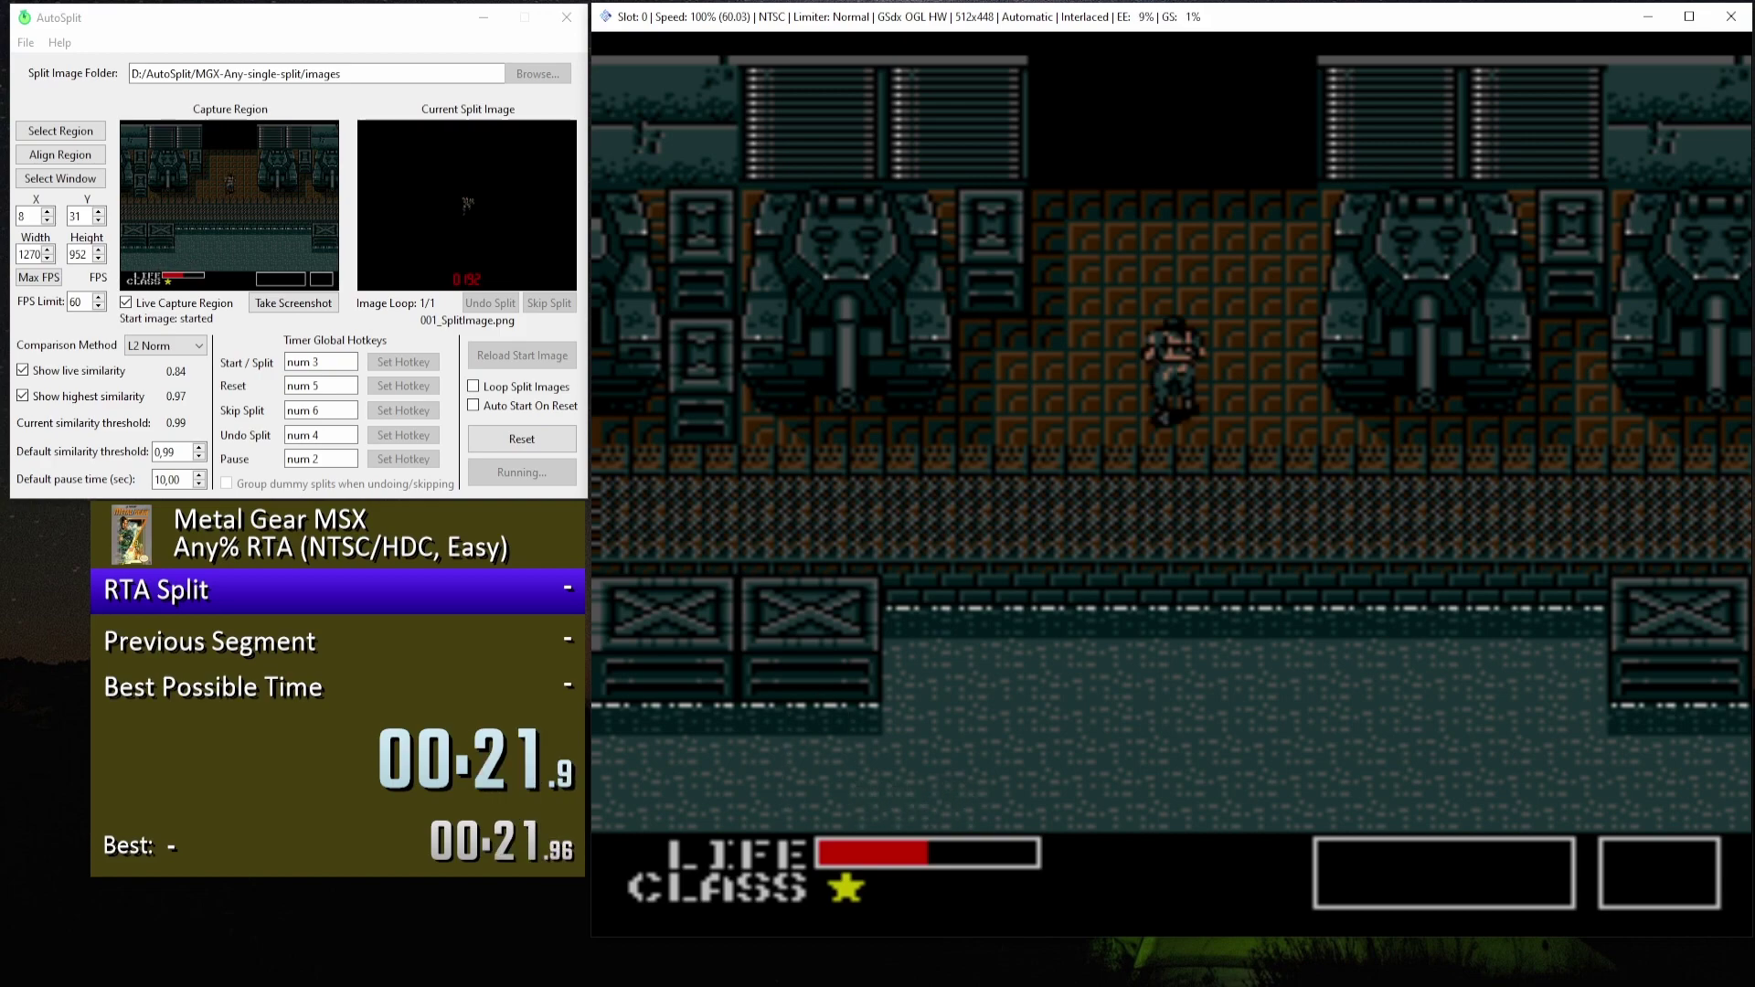
End the test run by quitting to the title screen through the in-game menu.
key("Return")
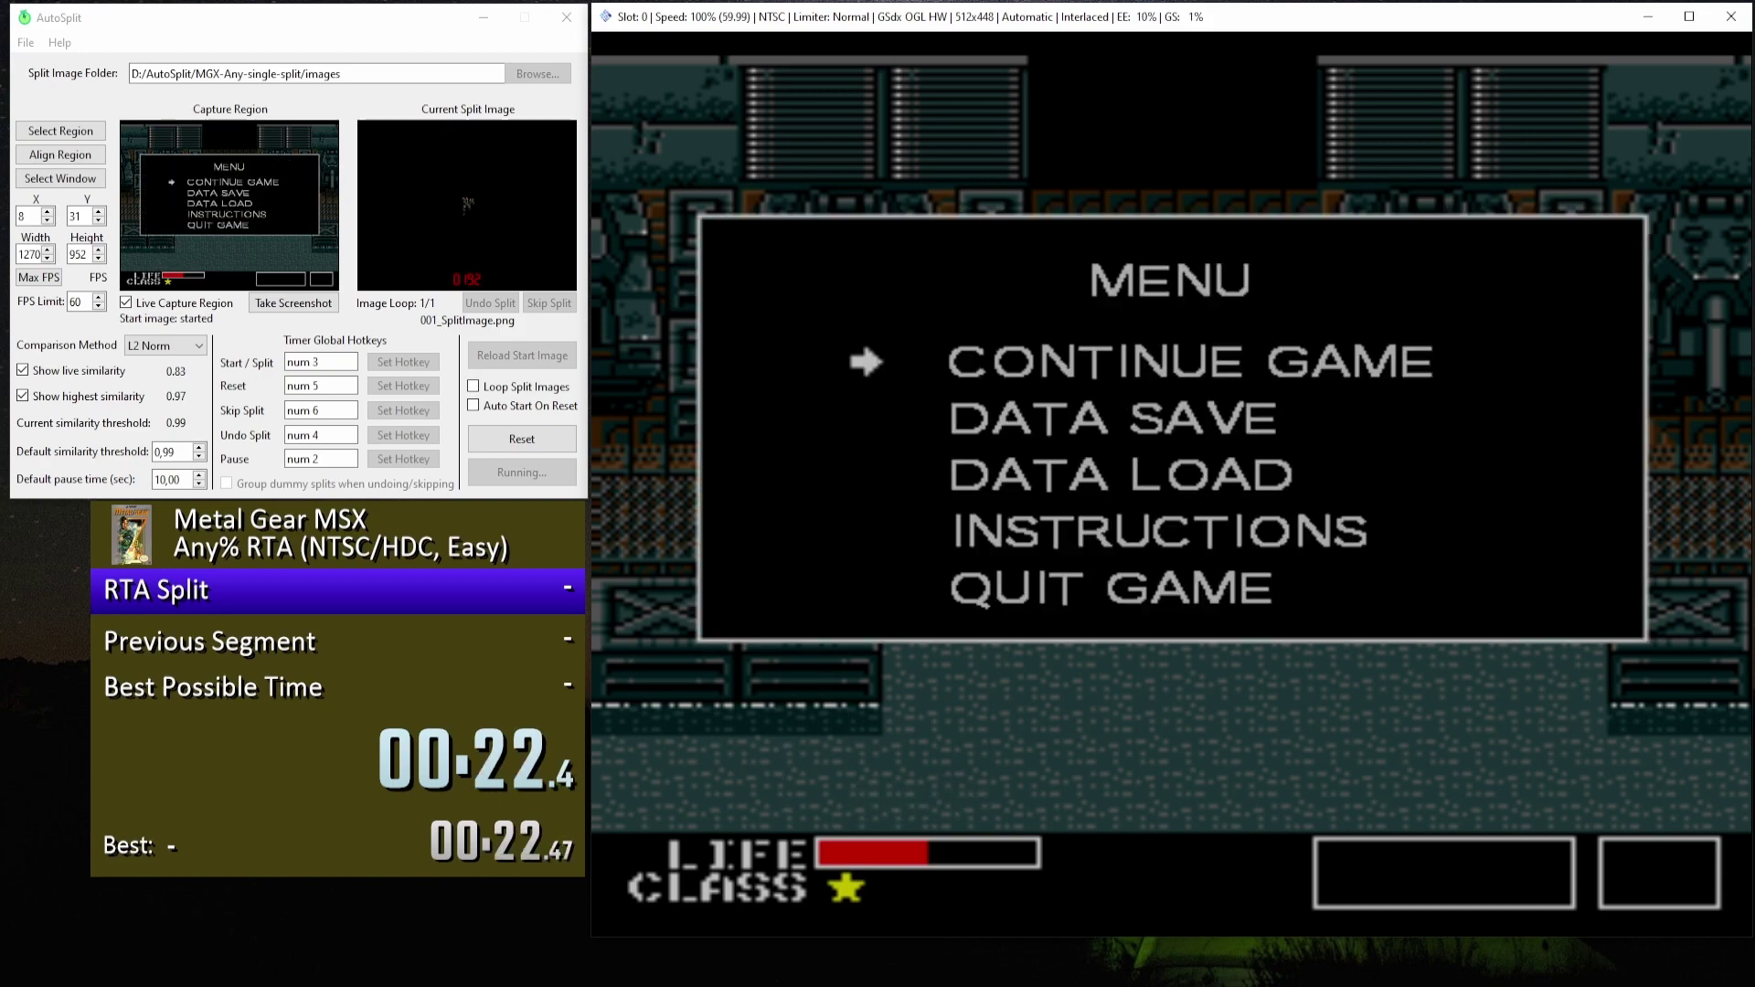
key("Down")
key("Down")
key("Down")
key("Down")
key("Return")
key("Up")
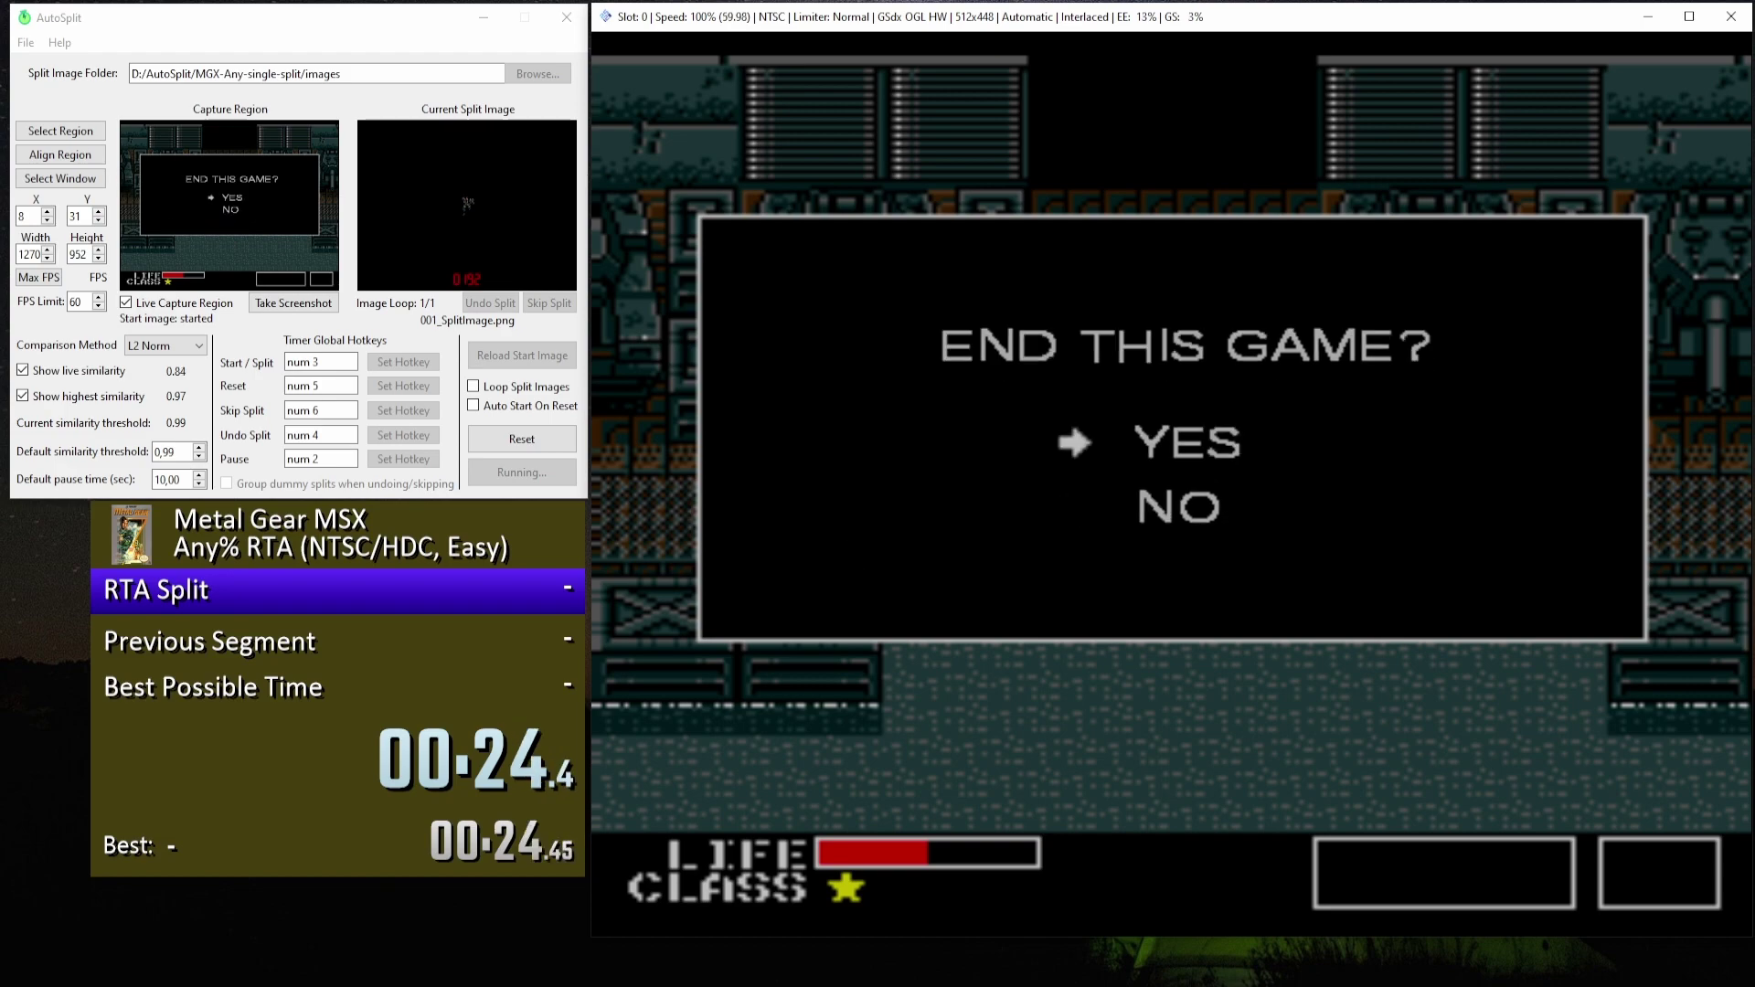
key("Return")
Reset the timer, then choose Game Start and highlight Easy without starting the run.
key("KP_5")
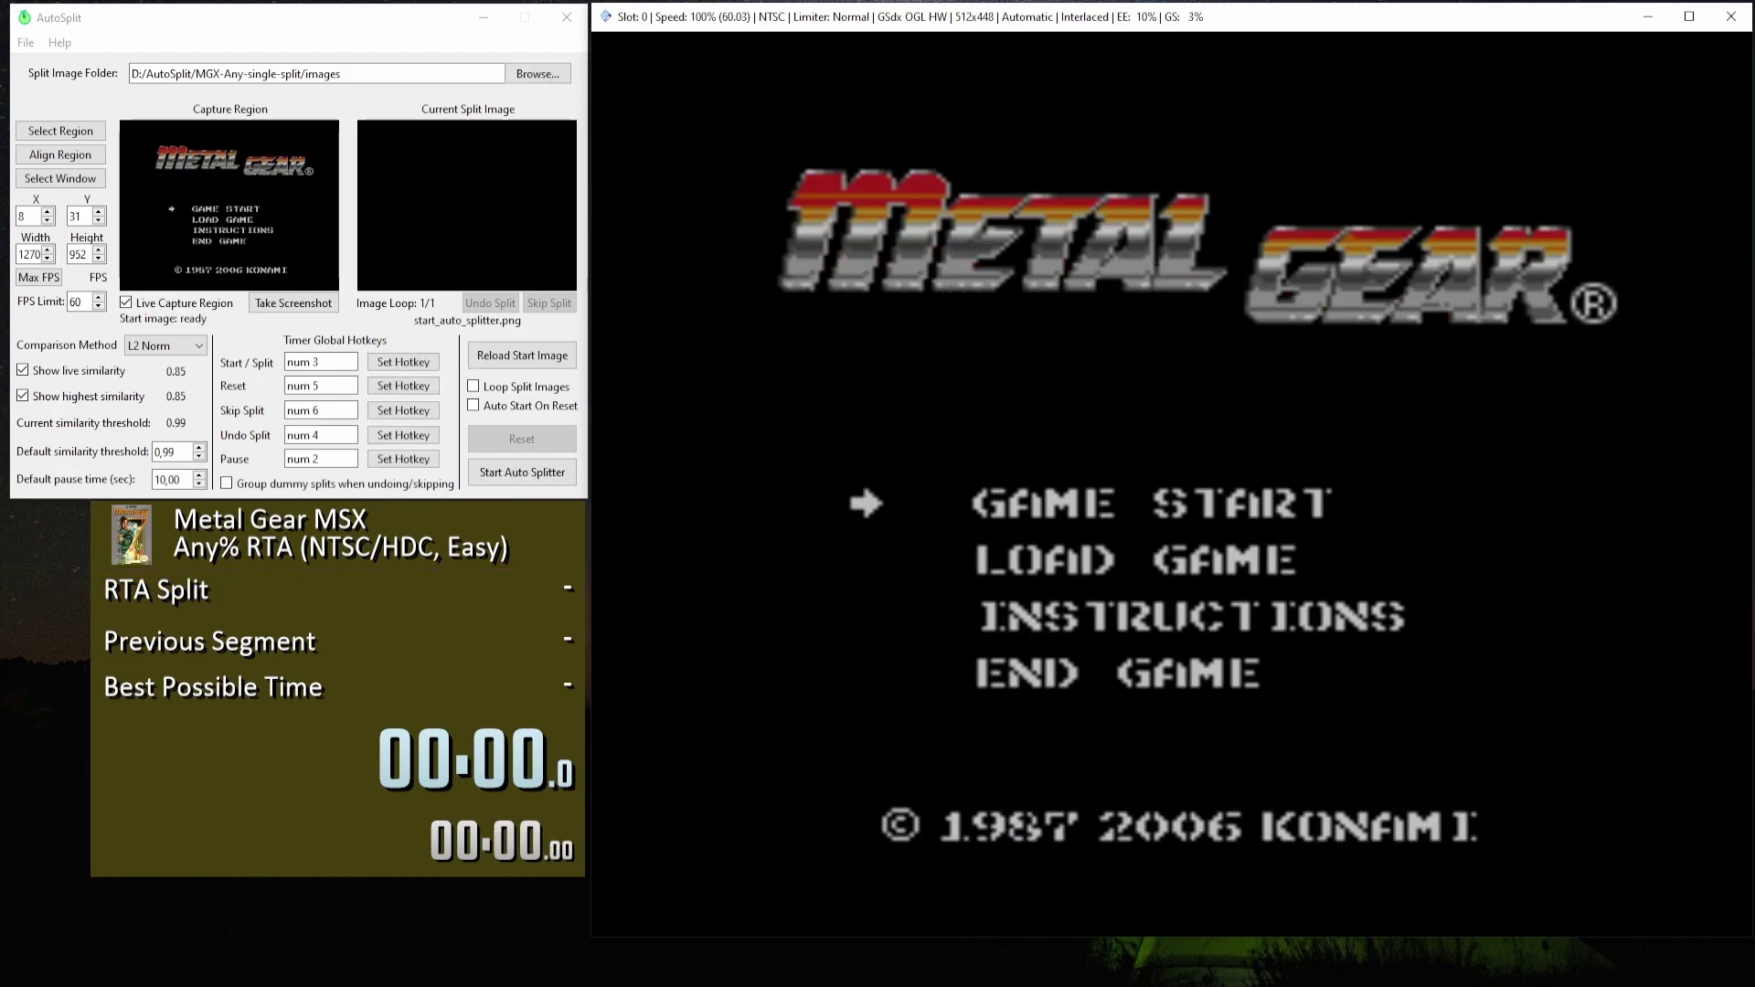
key("Return")
key("Down")
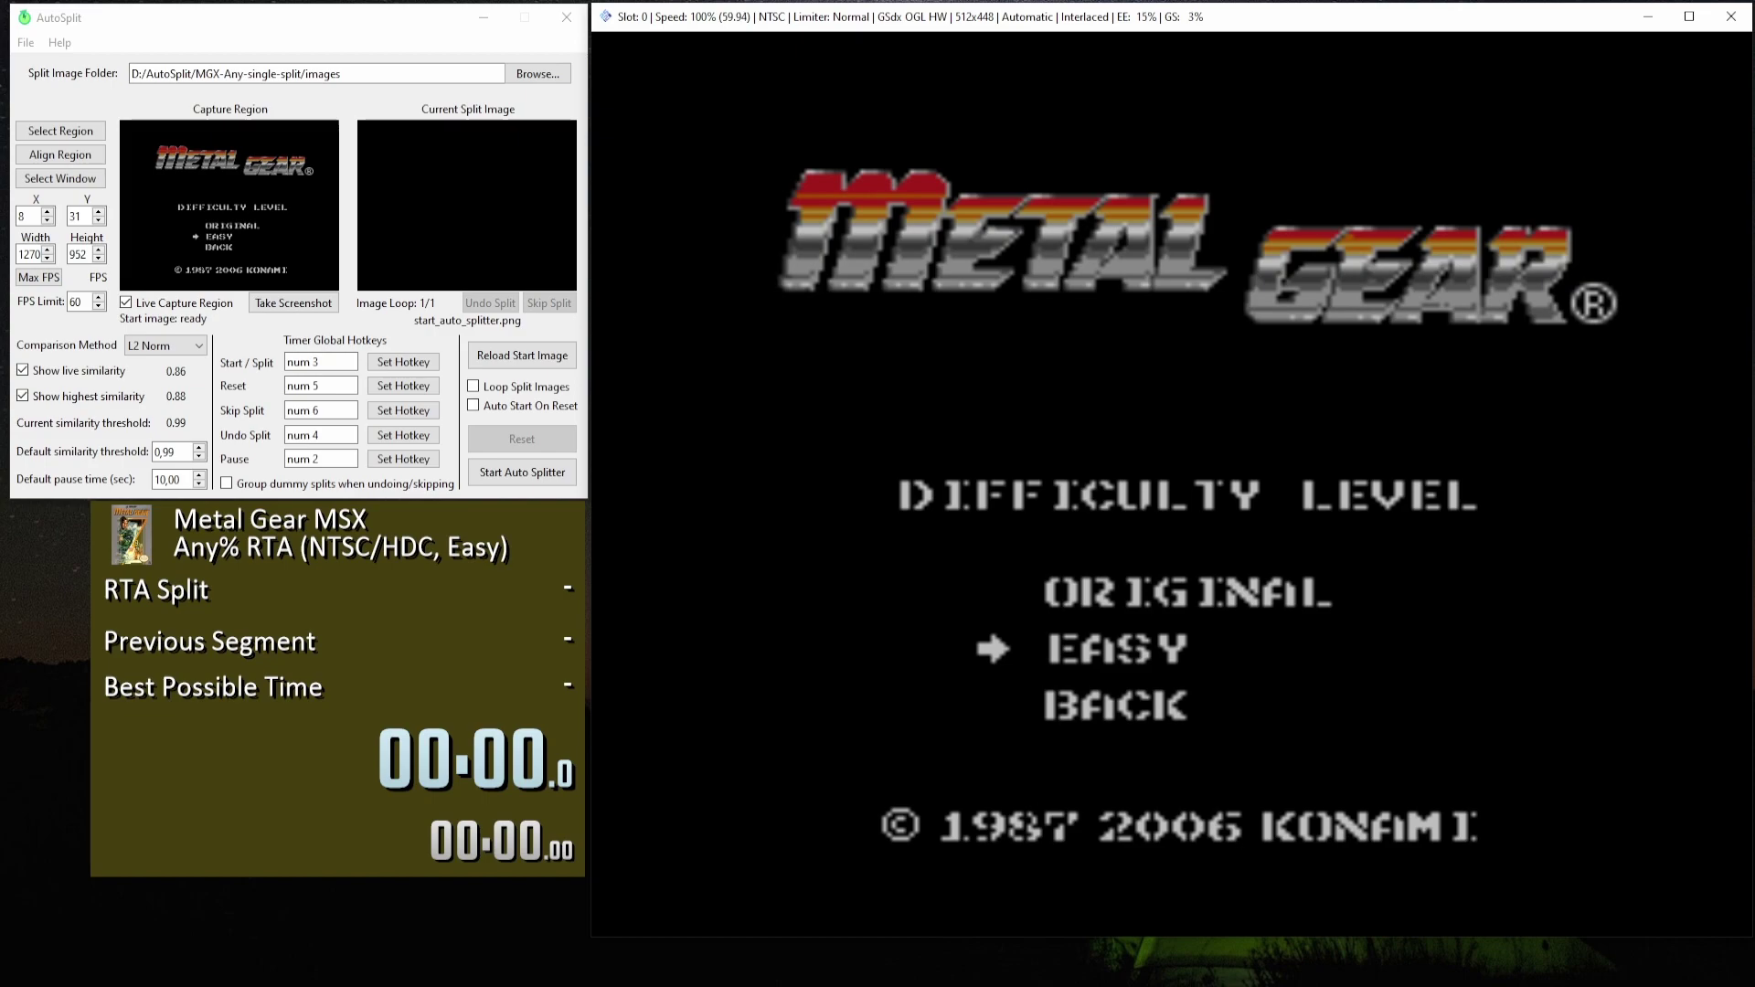
Set AutoSplit's split image folder to D:/Autosplit/MGX-Any-major-splits/images.
left_click(537, 73)
left_click(293, 50)
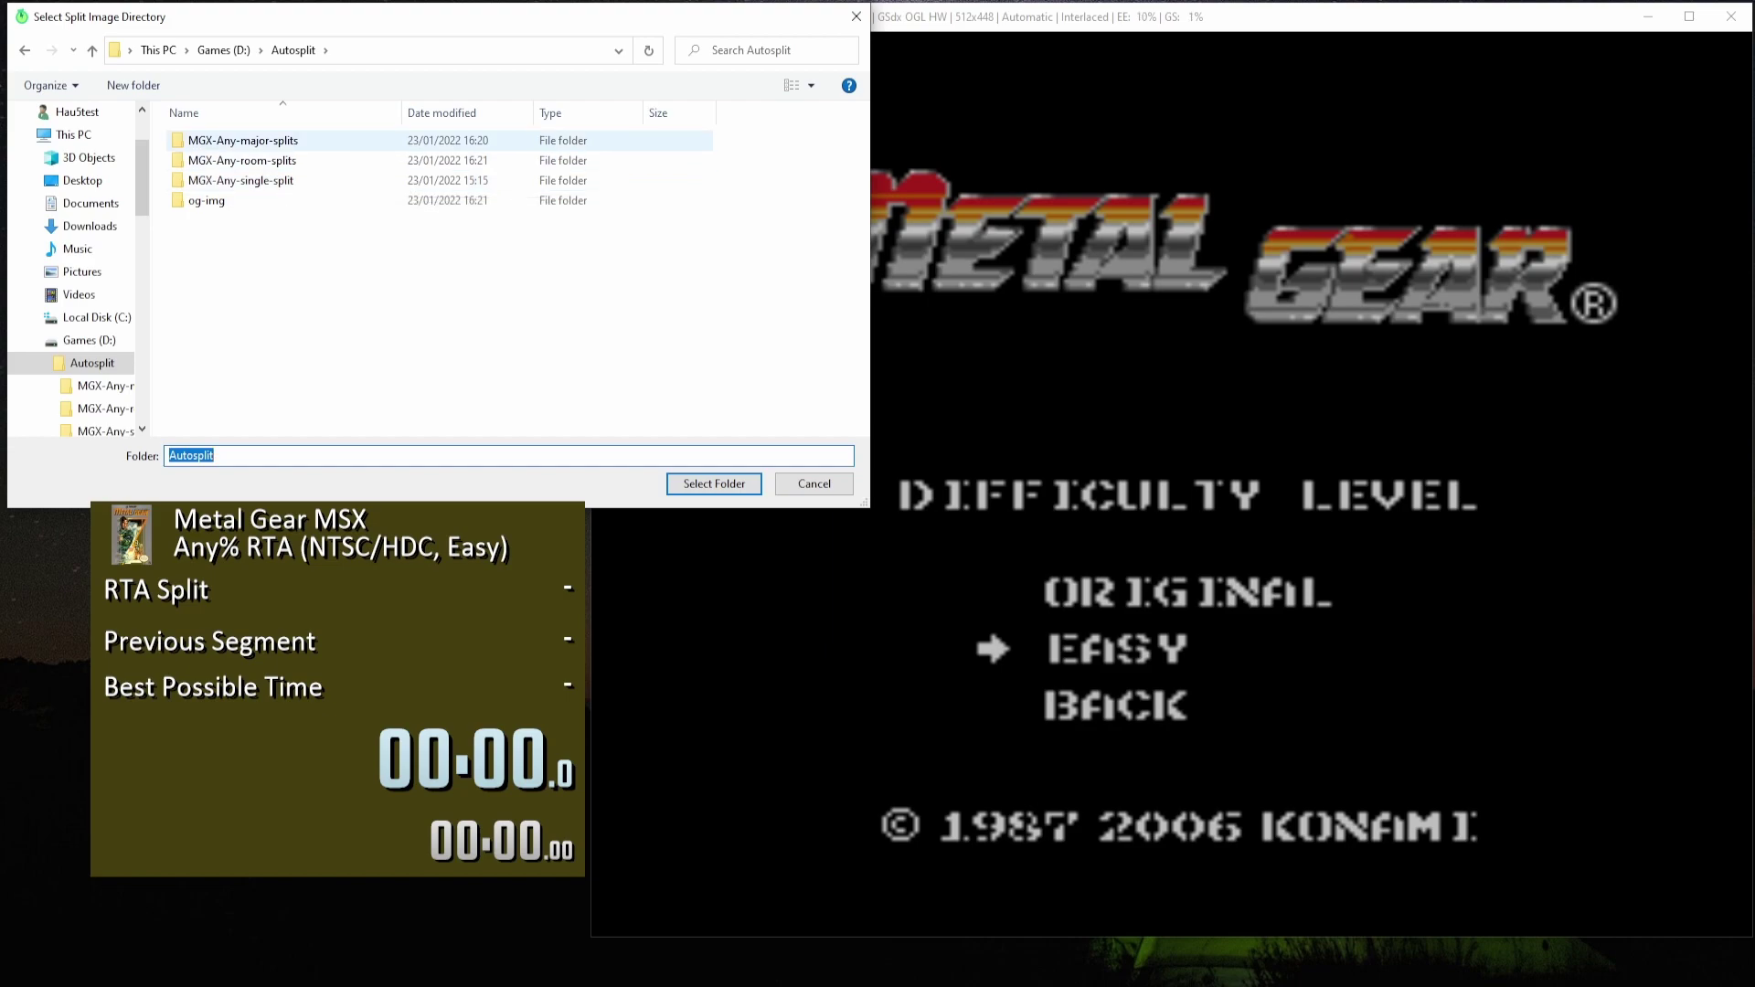
double_click(242, 140)
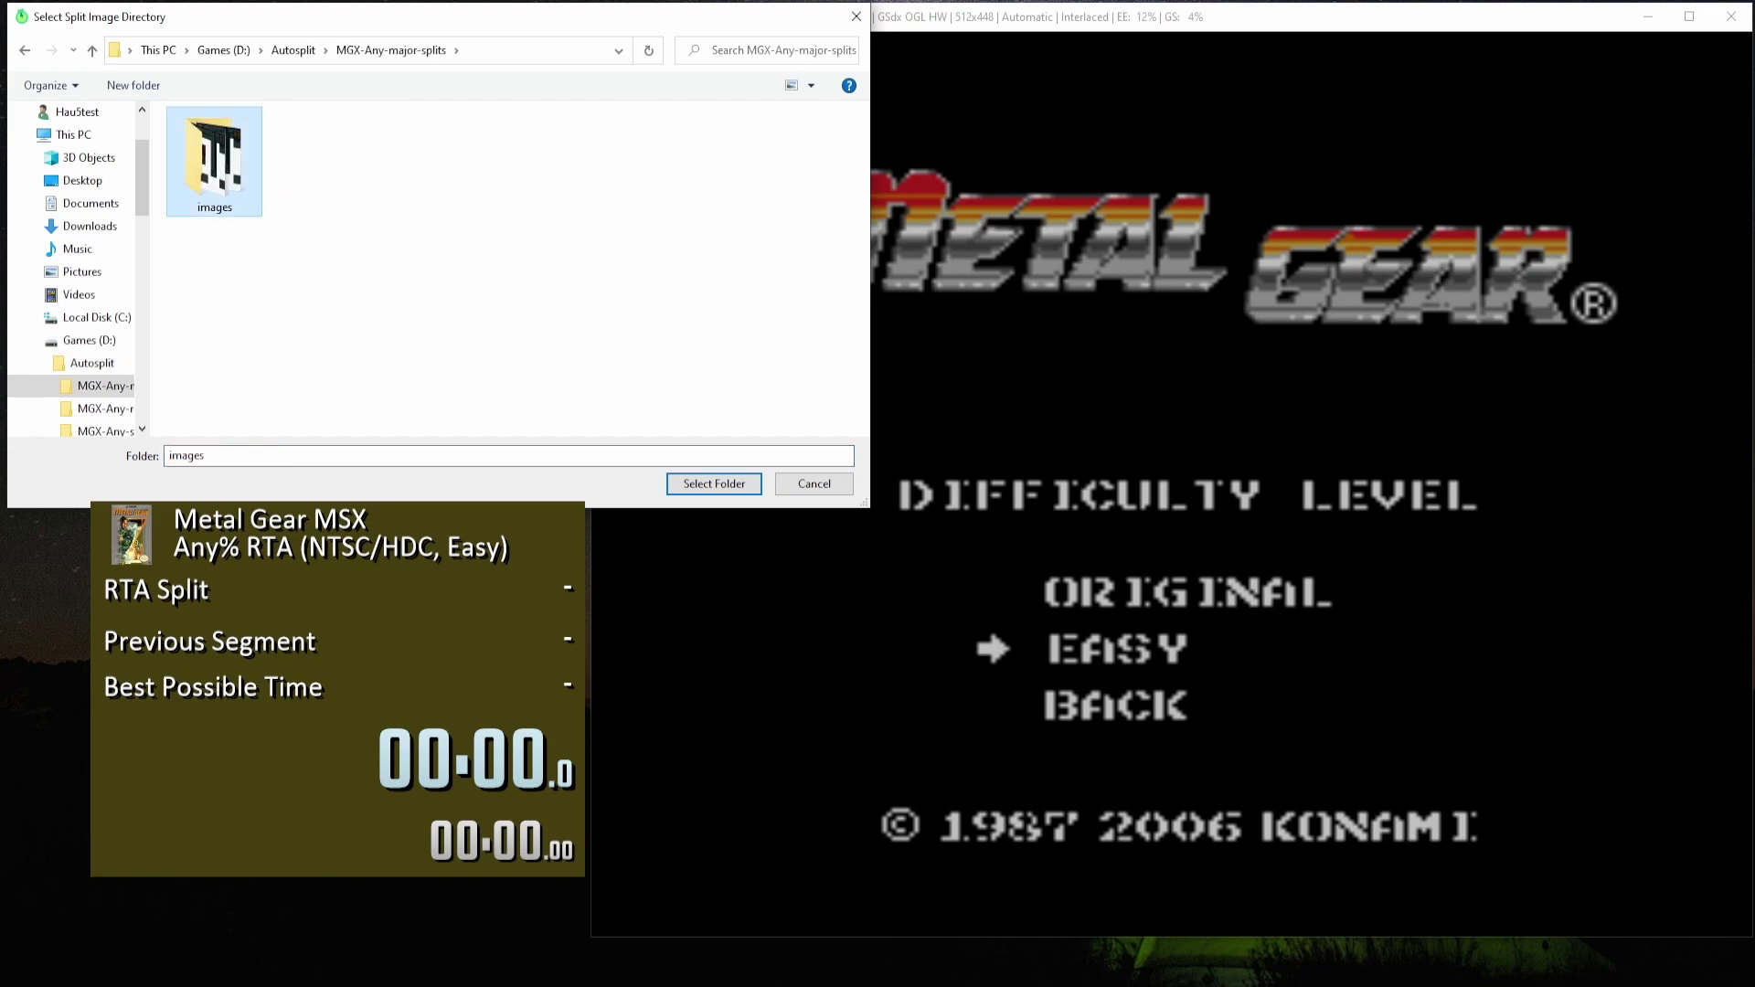
double_click(219, 156)
left_click(549, 50)
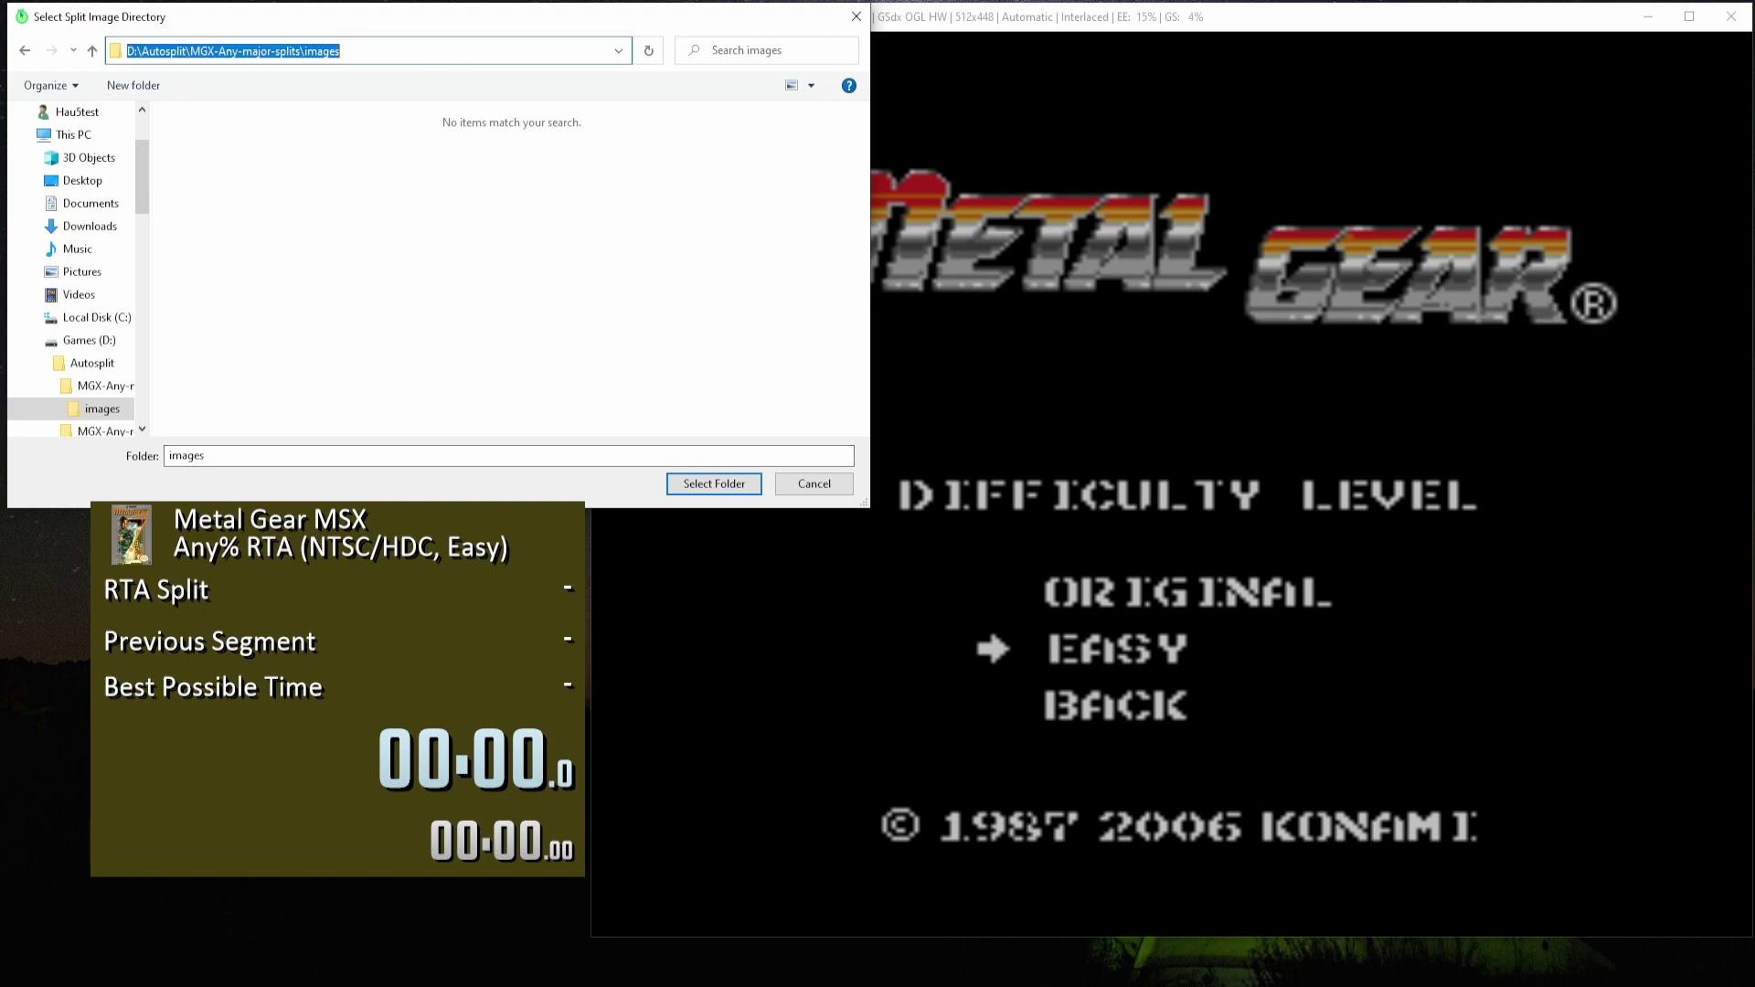
left_click(713, 484)
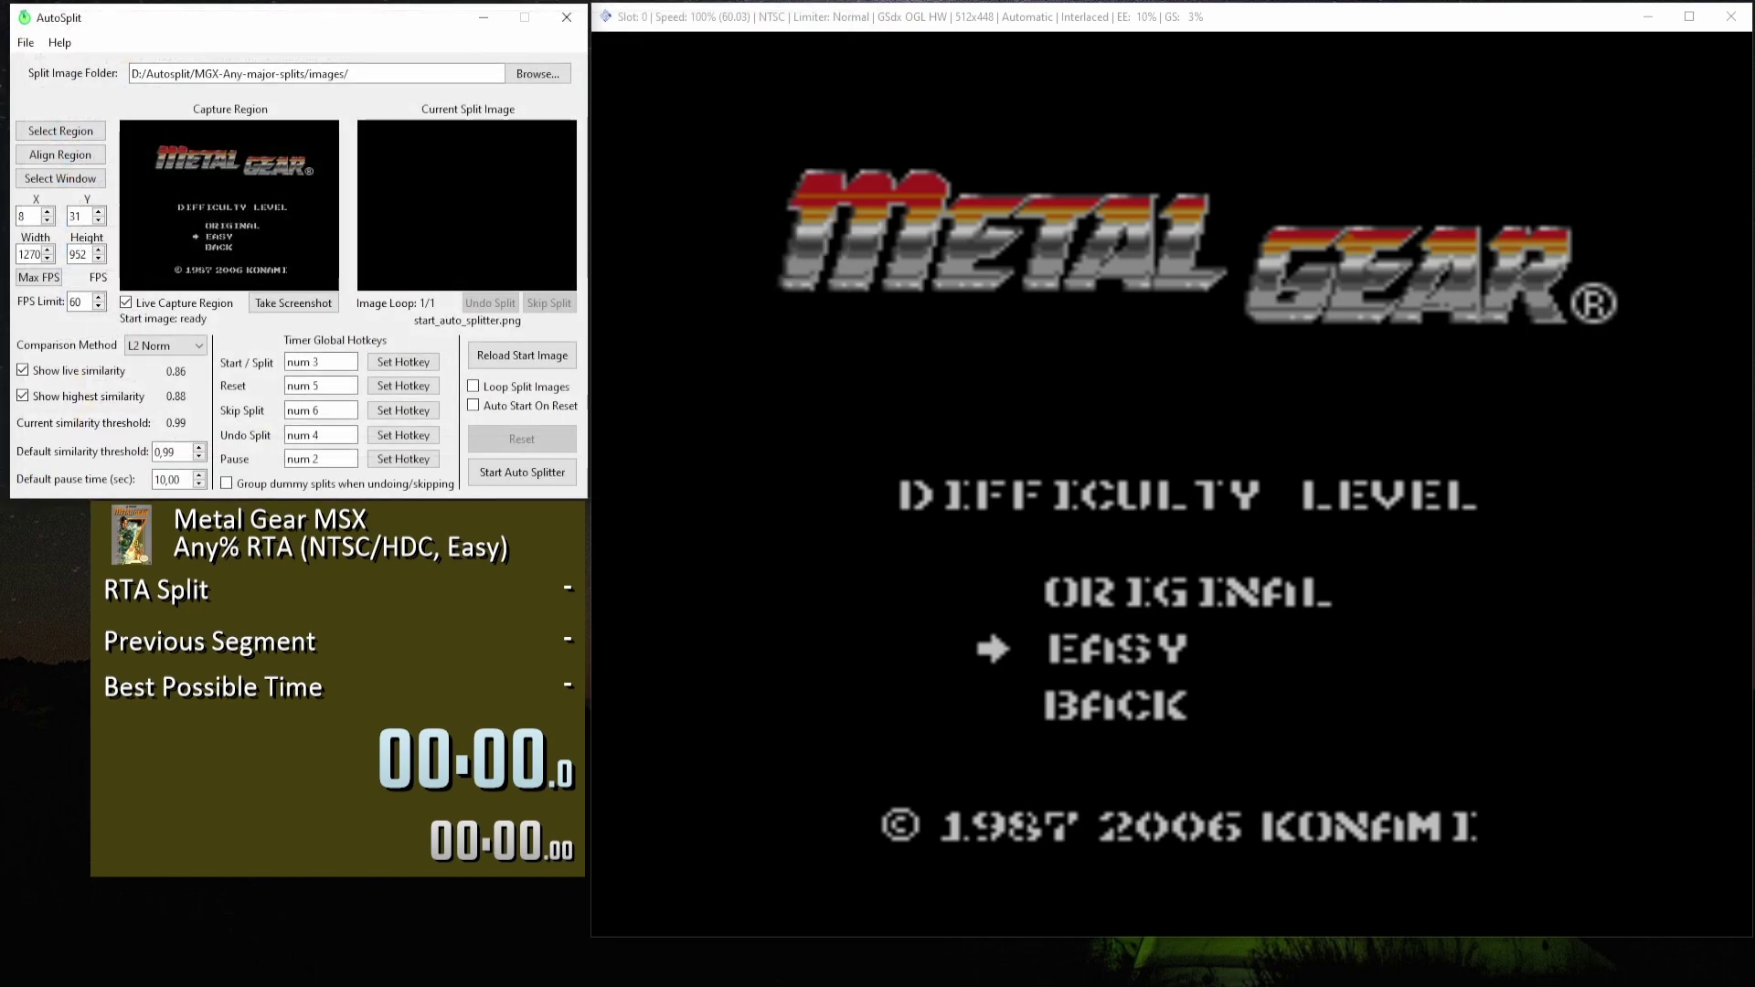
Load settings.pkl from the MGX-Any-major-splits folder and select the game window as the capture source.
left_click(25, 43)
left_click(57, 106)
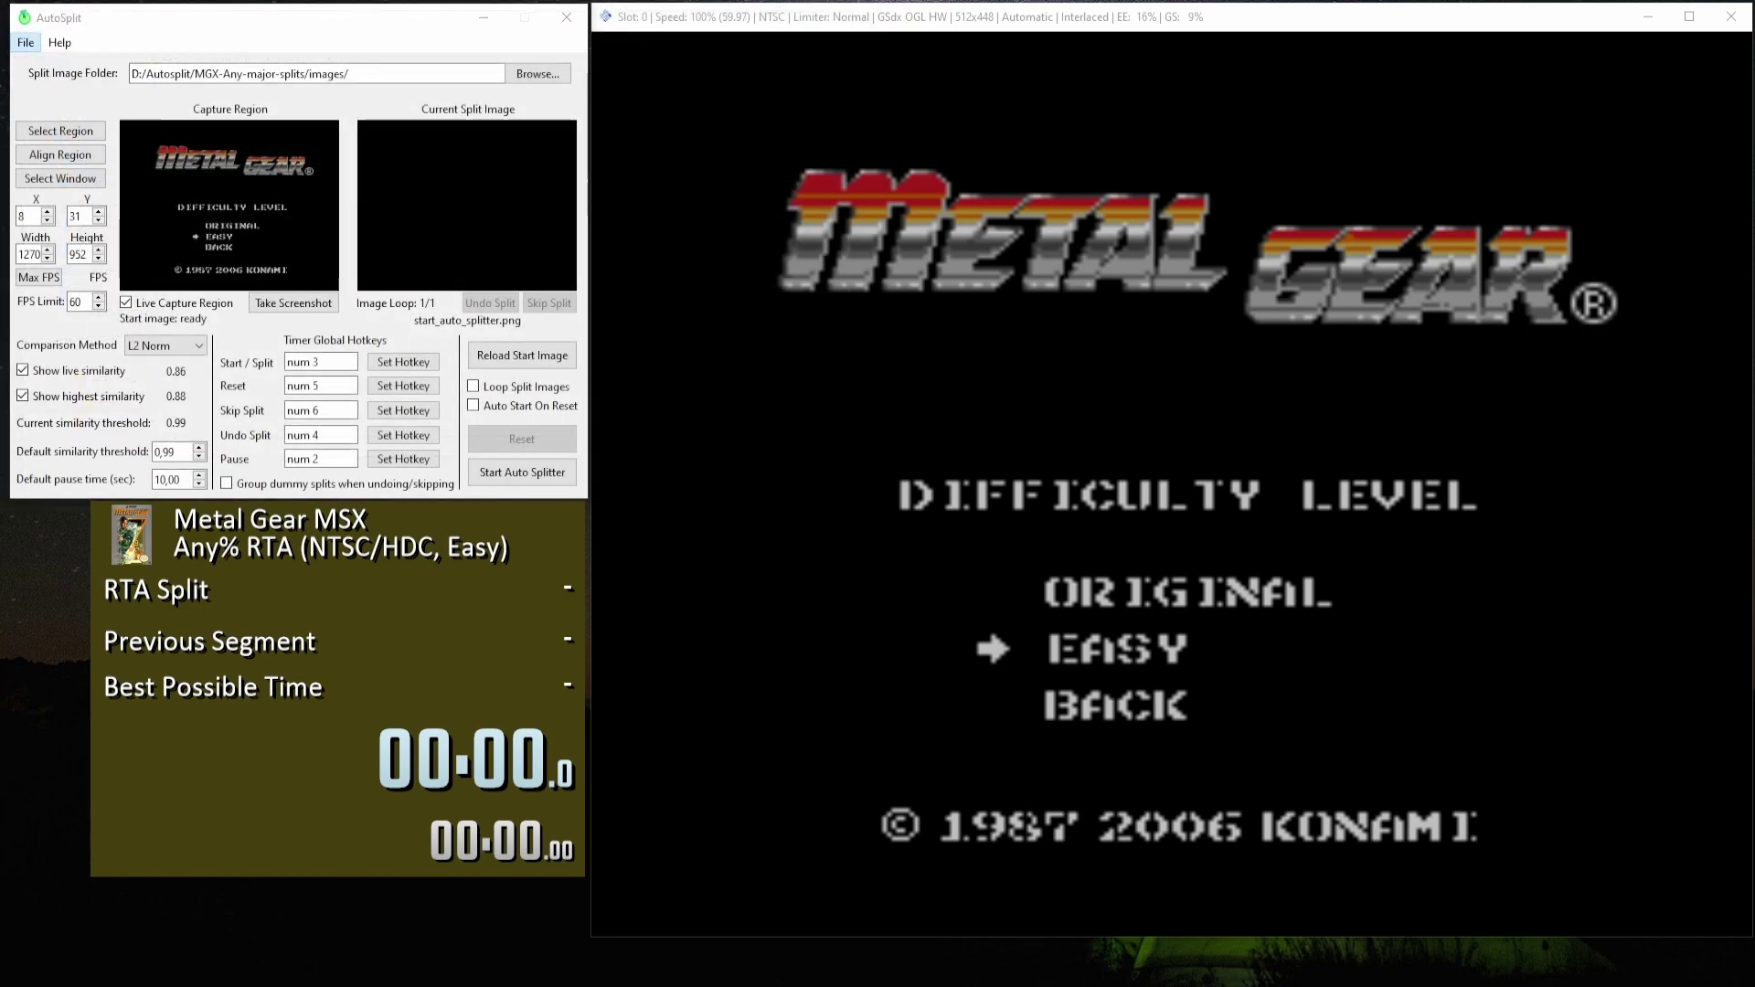
double_click(242, 140)
double_click(314, 162)
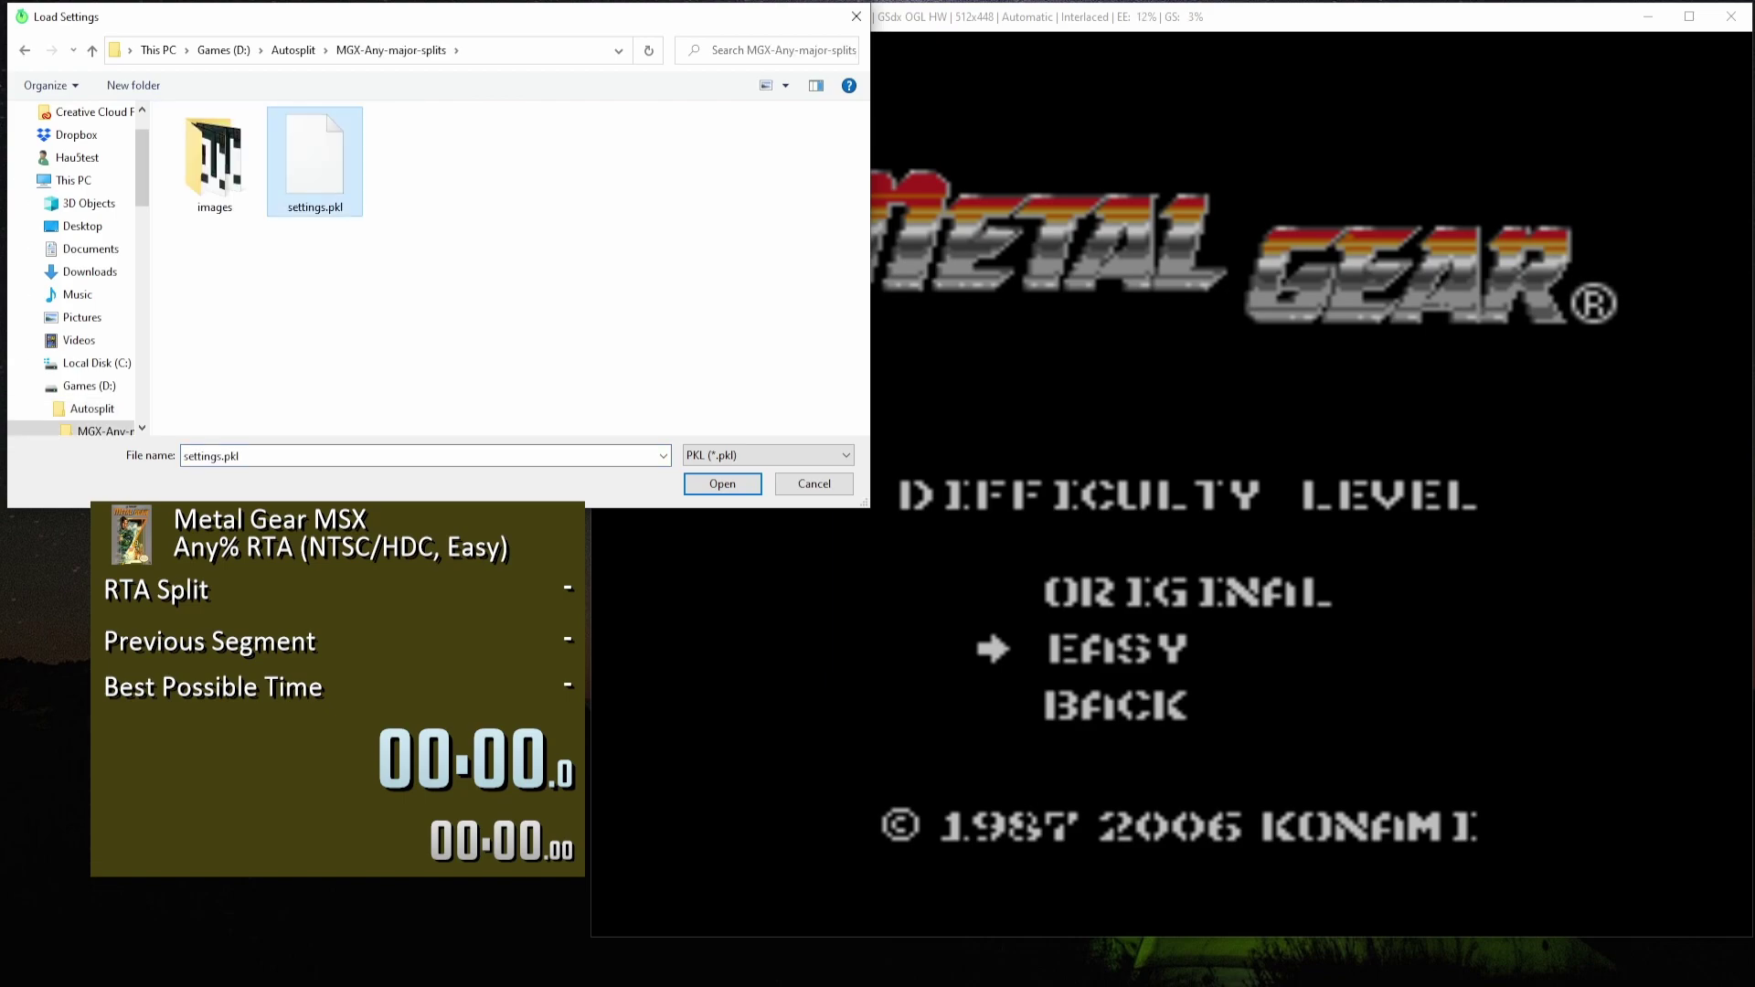
key("Return")
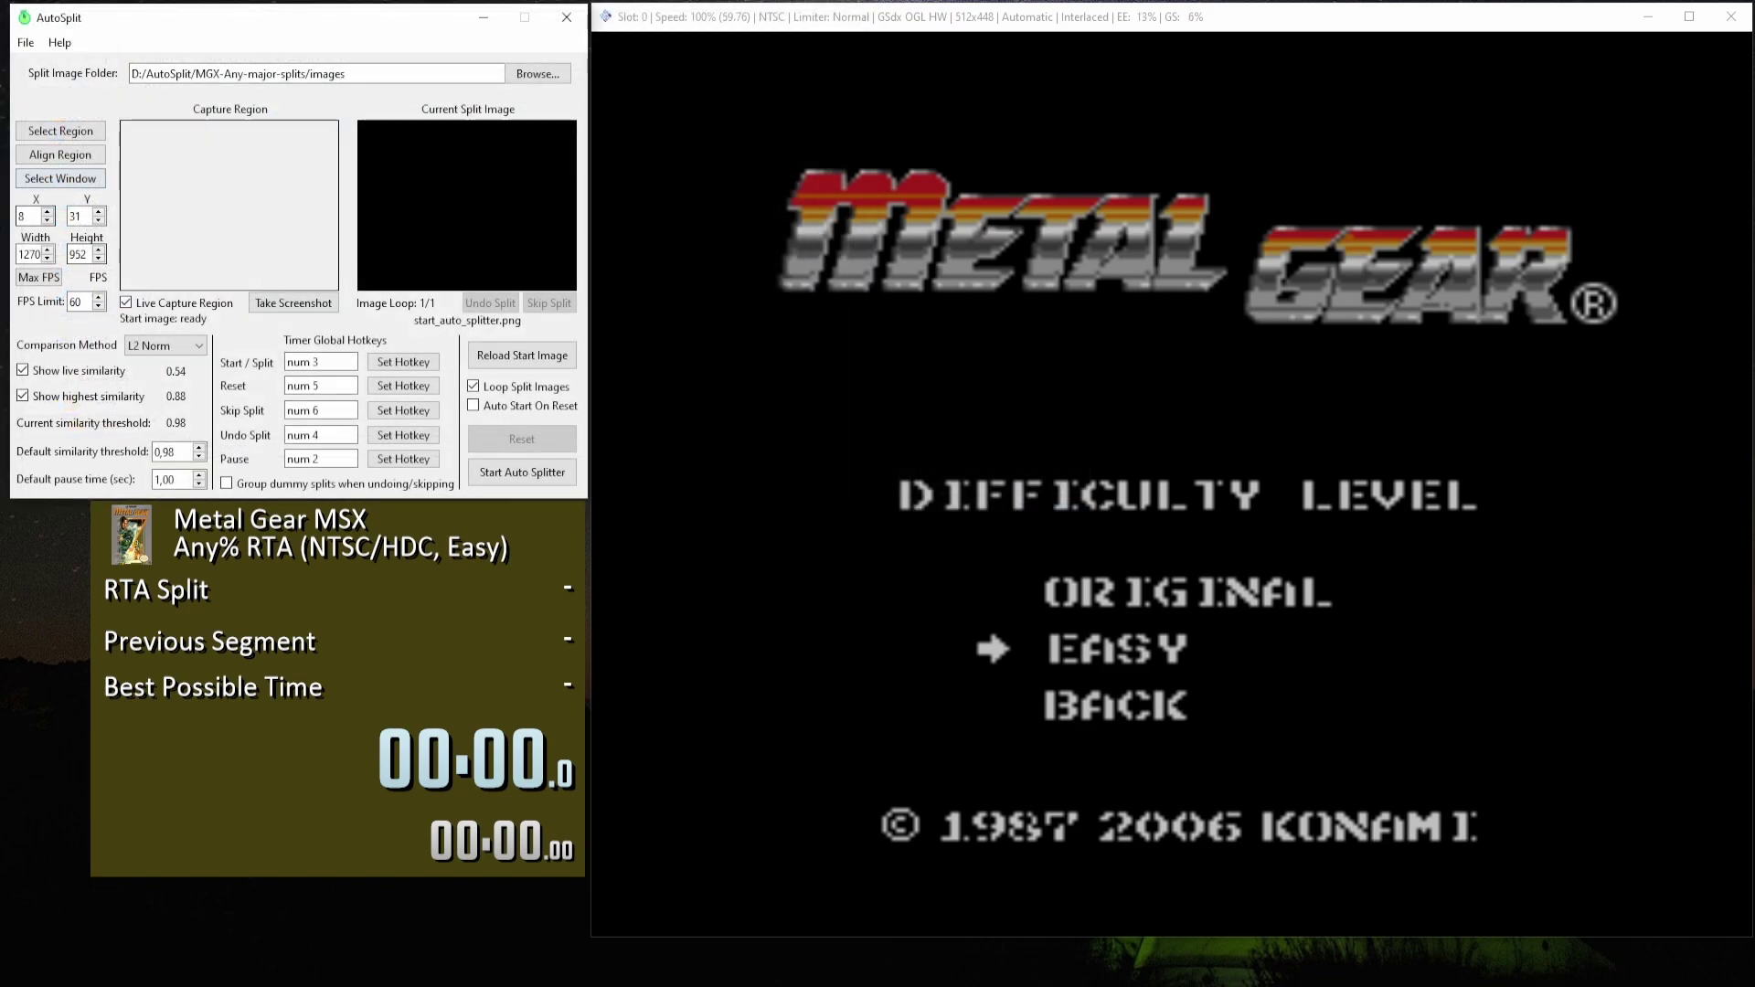
left_click(61, 178)
left_click(1171, 483)
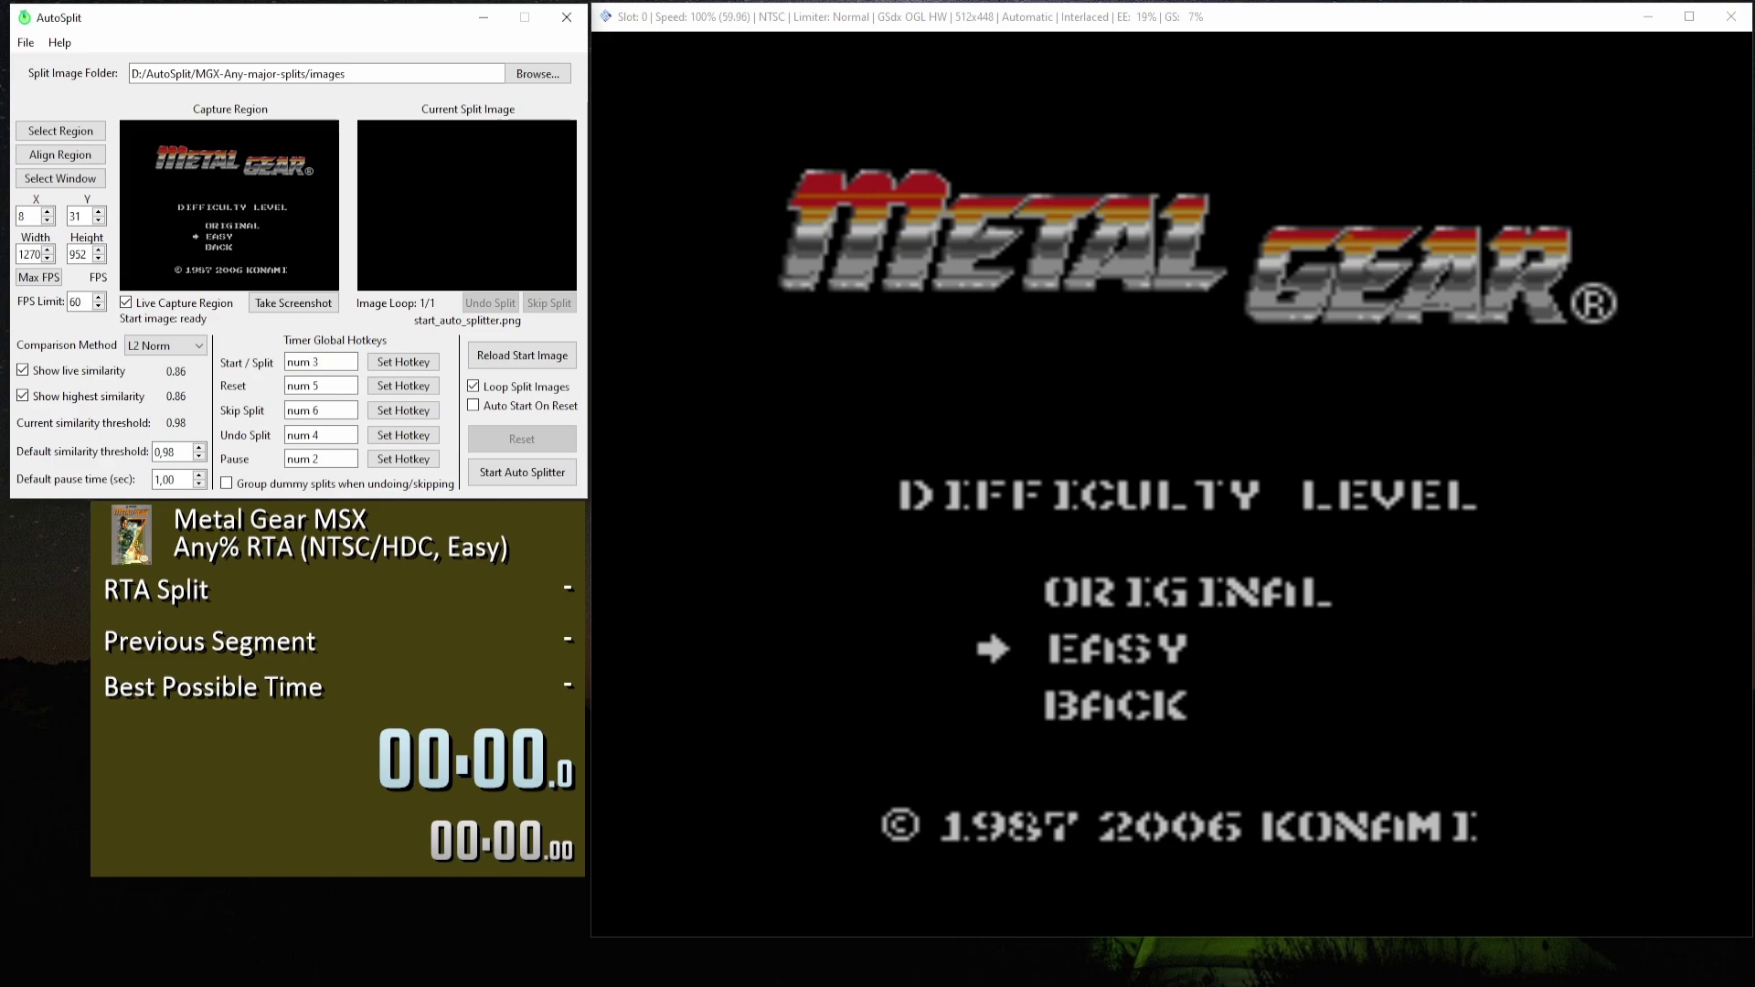
Open the splits file Metal Gear MSX - Any% RTA -major-splits.lss in LiveSplit without saving the current splits.
right_click(347, 577)
mouse_move(430, 610)
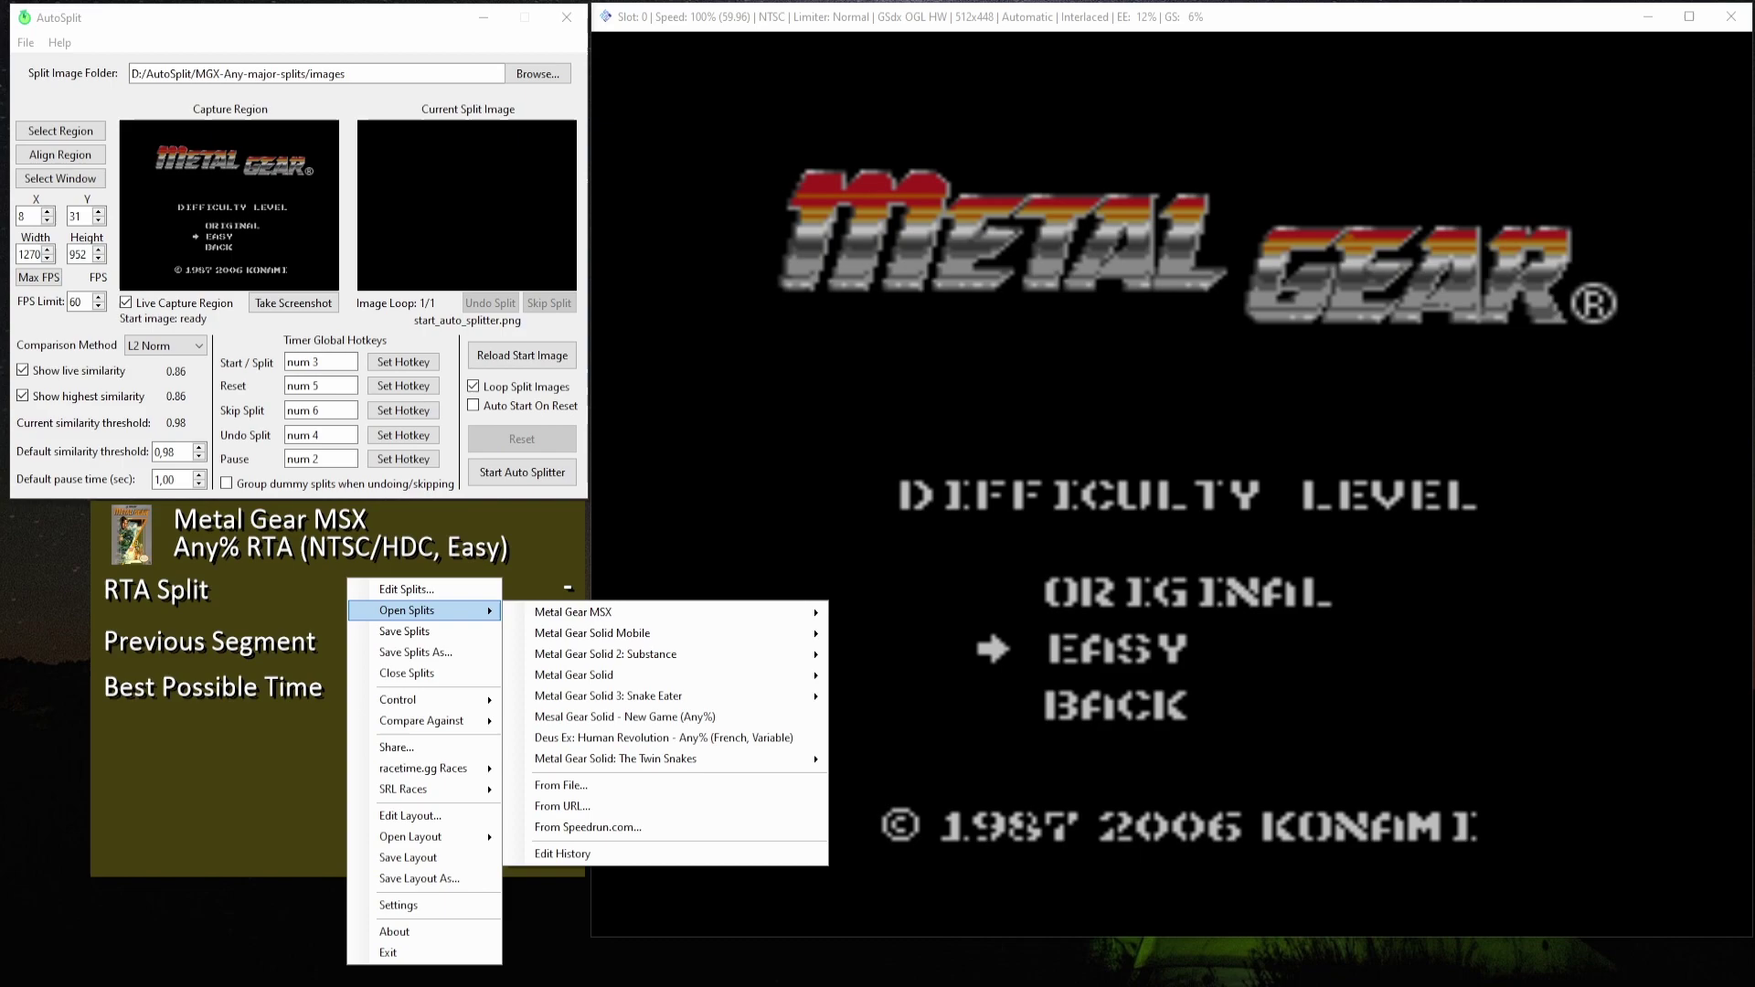
mouse_move(585, 612)
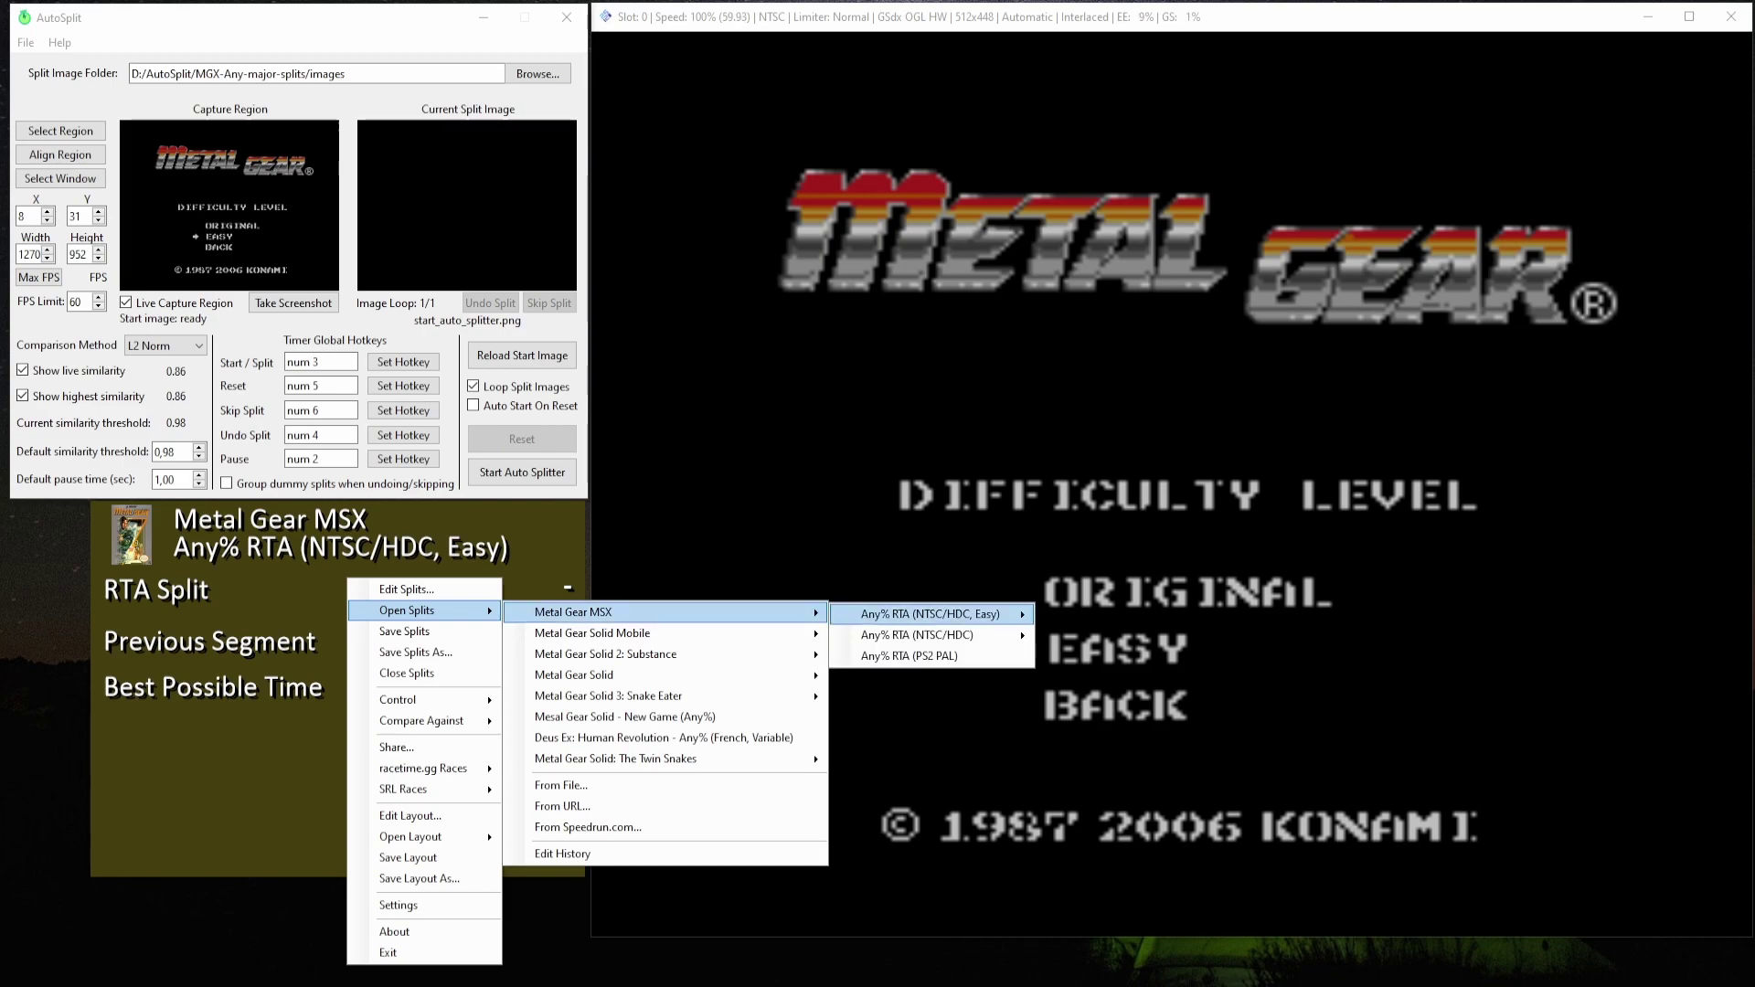
mouse_move(931, 613)
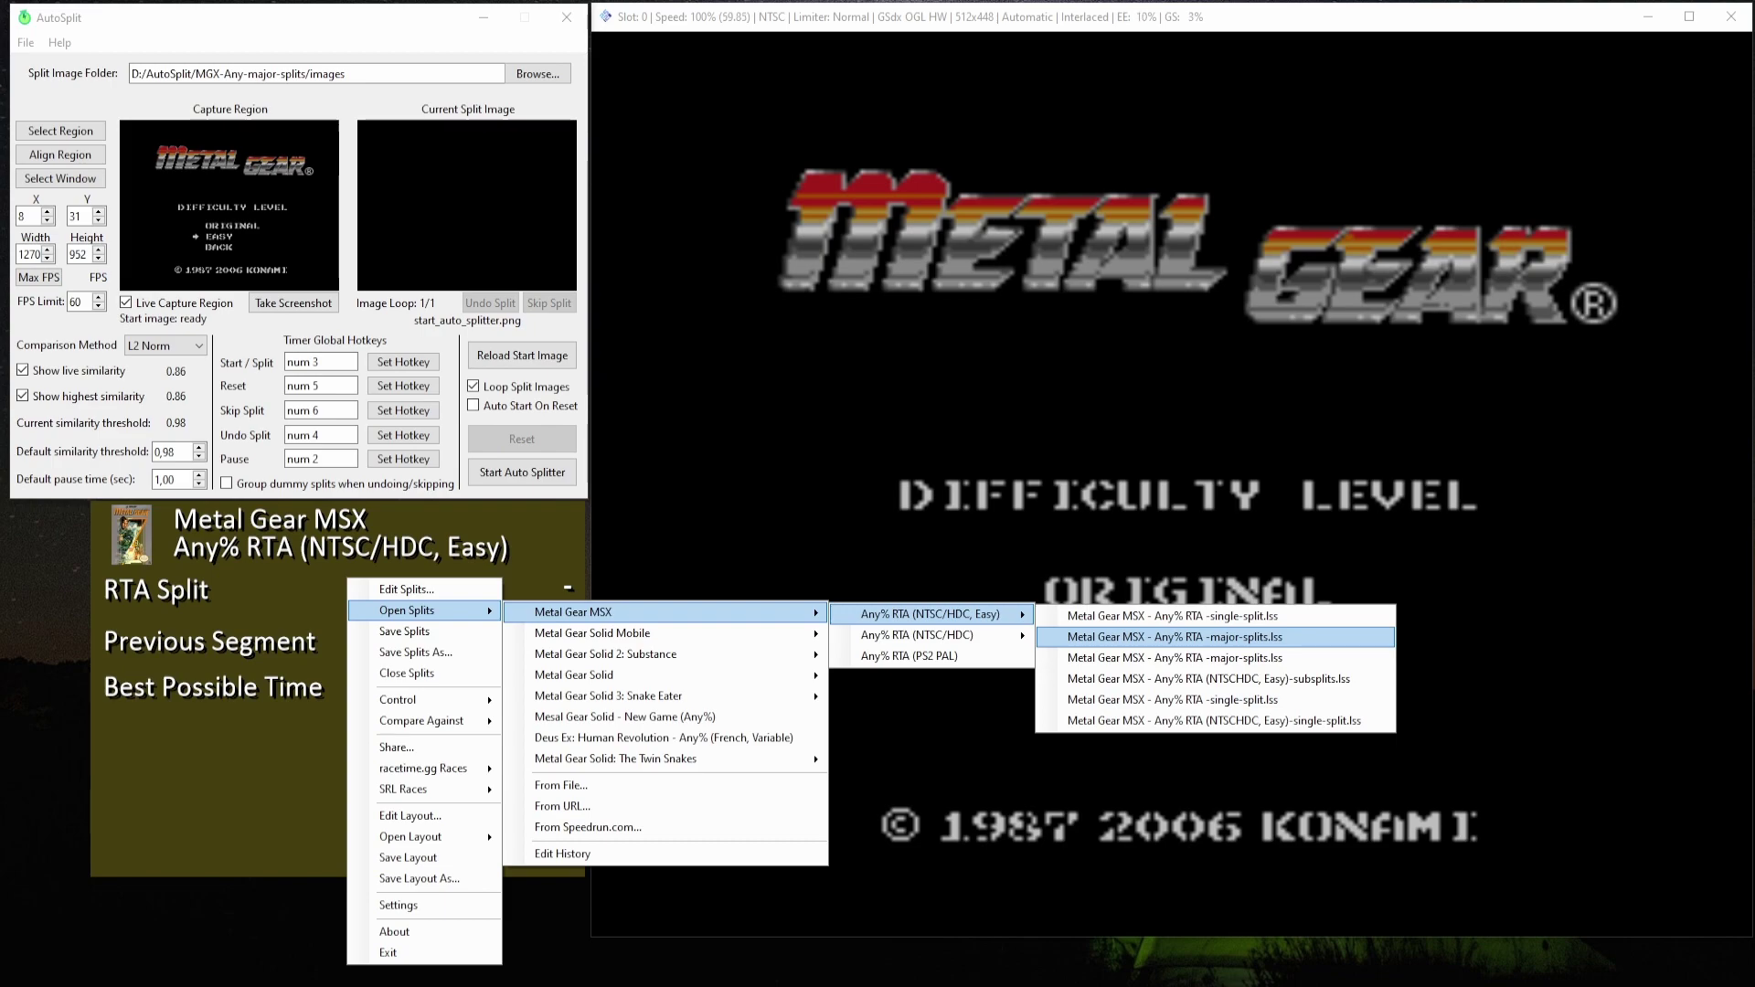
left_click(1175, 637)
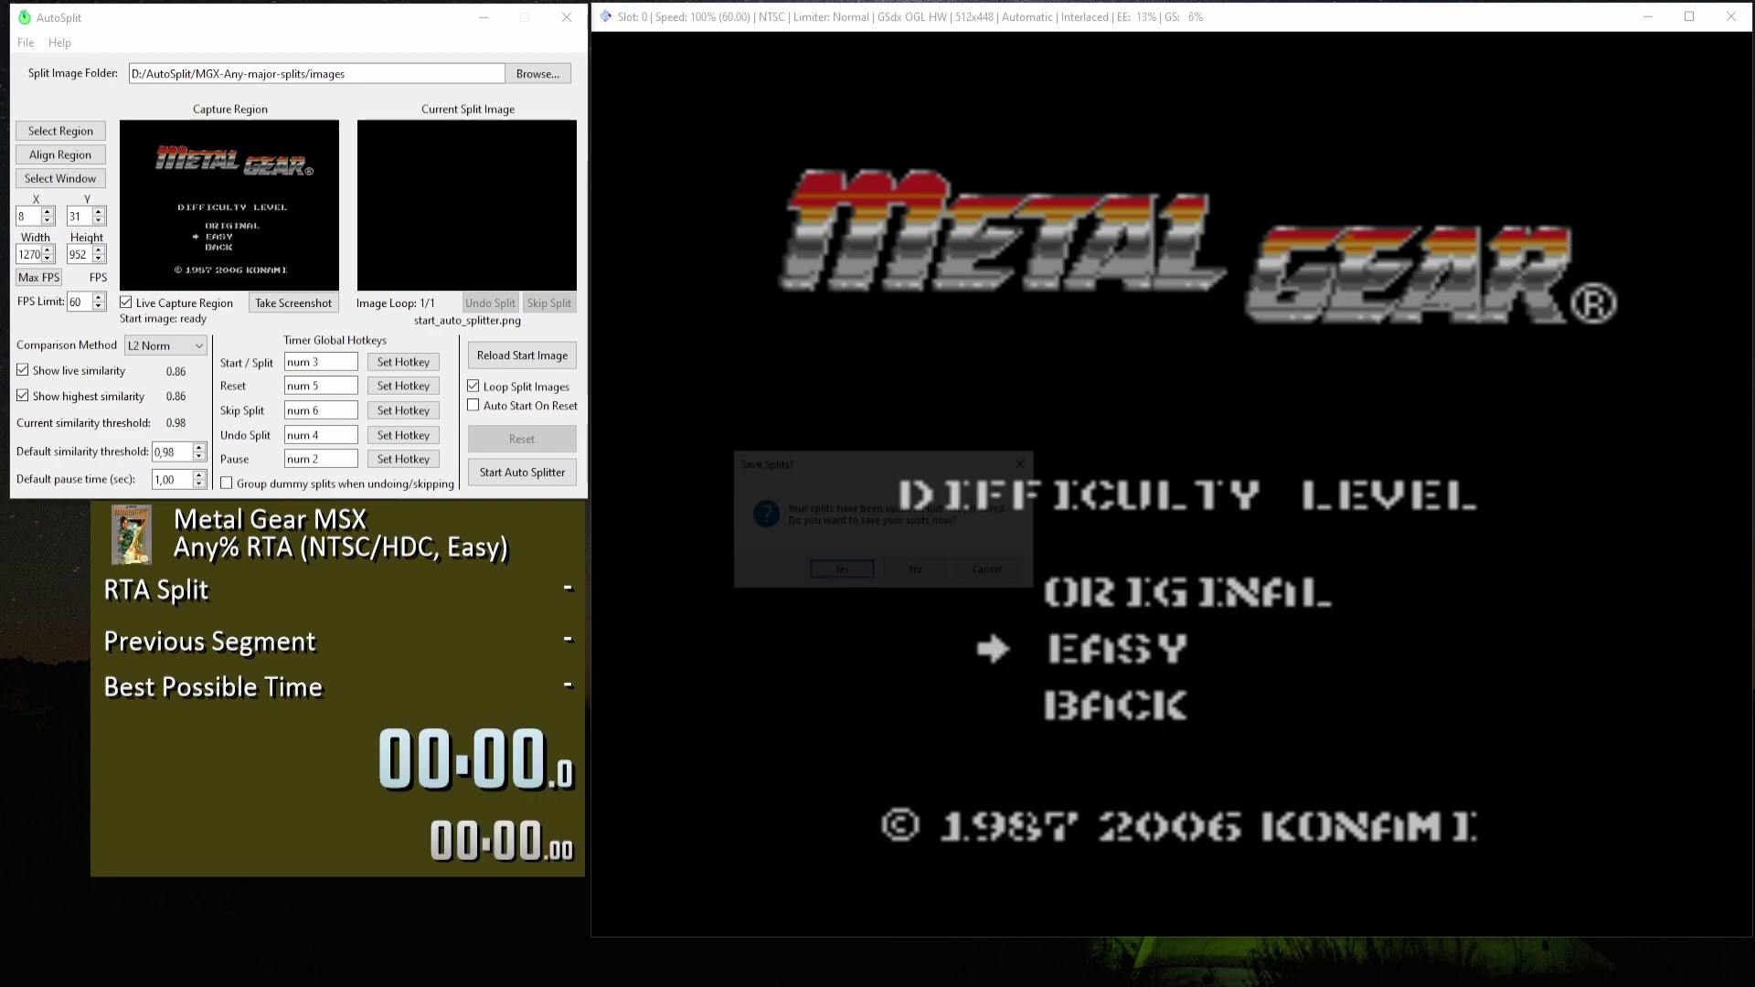
left_click(918, 573)
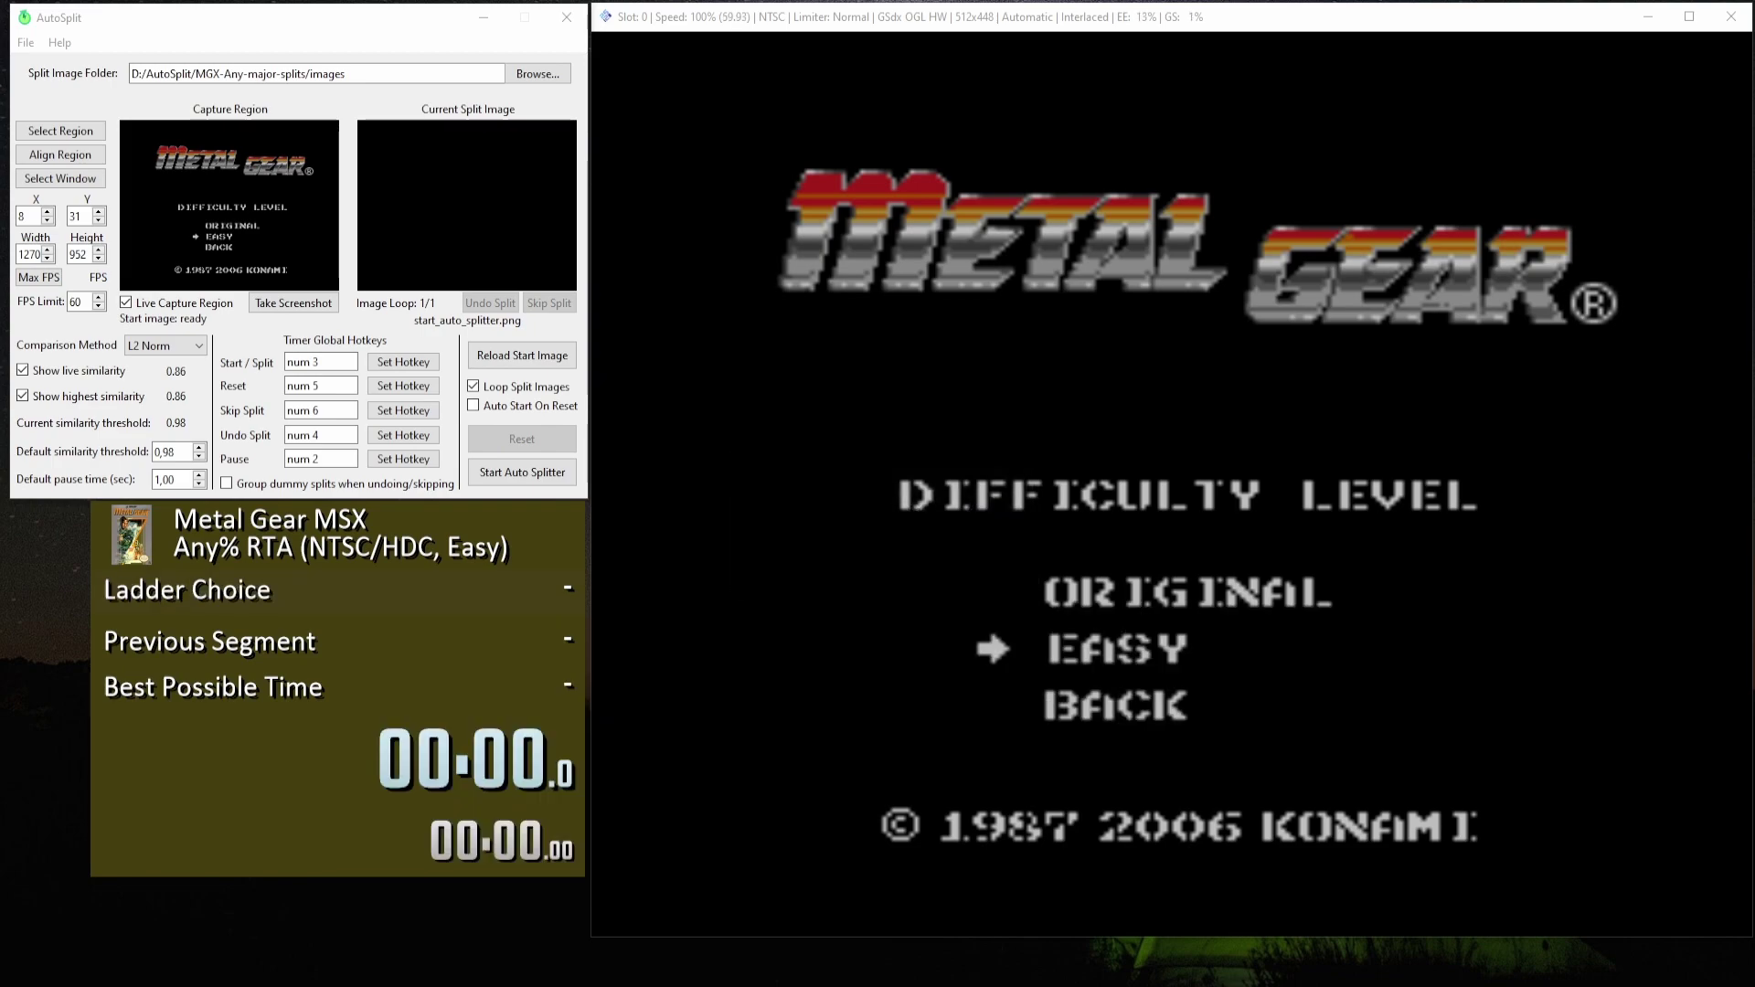
Review the segment list of the major splits in the Splits Editor and close it without changes.
right_click(283, 599)
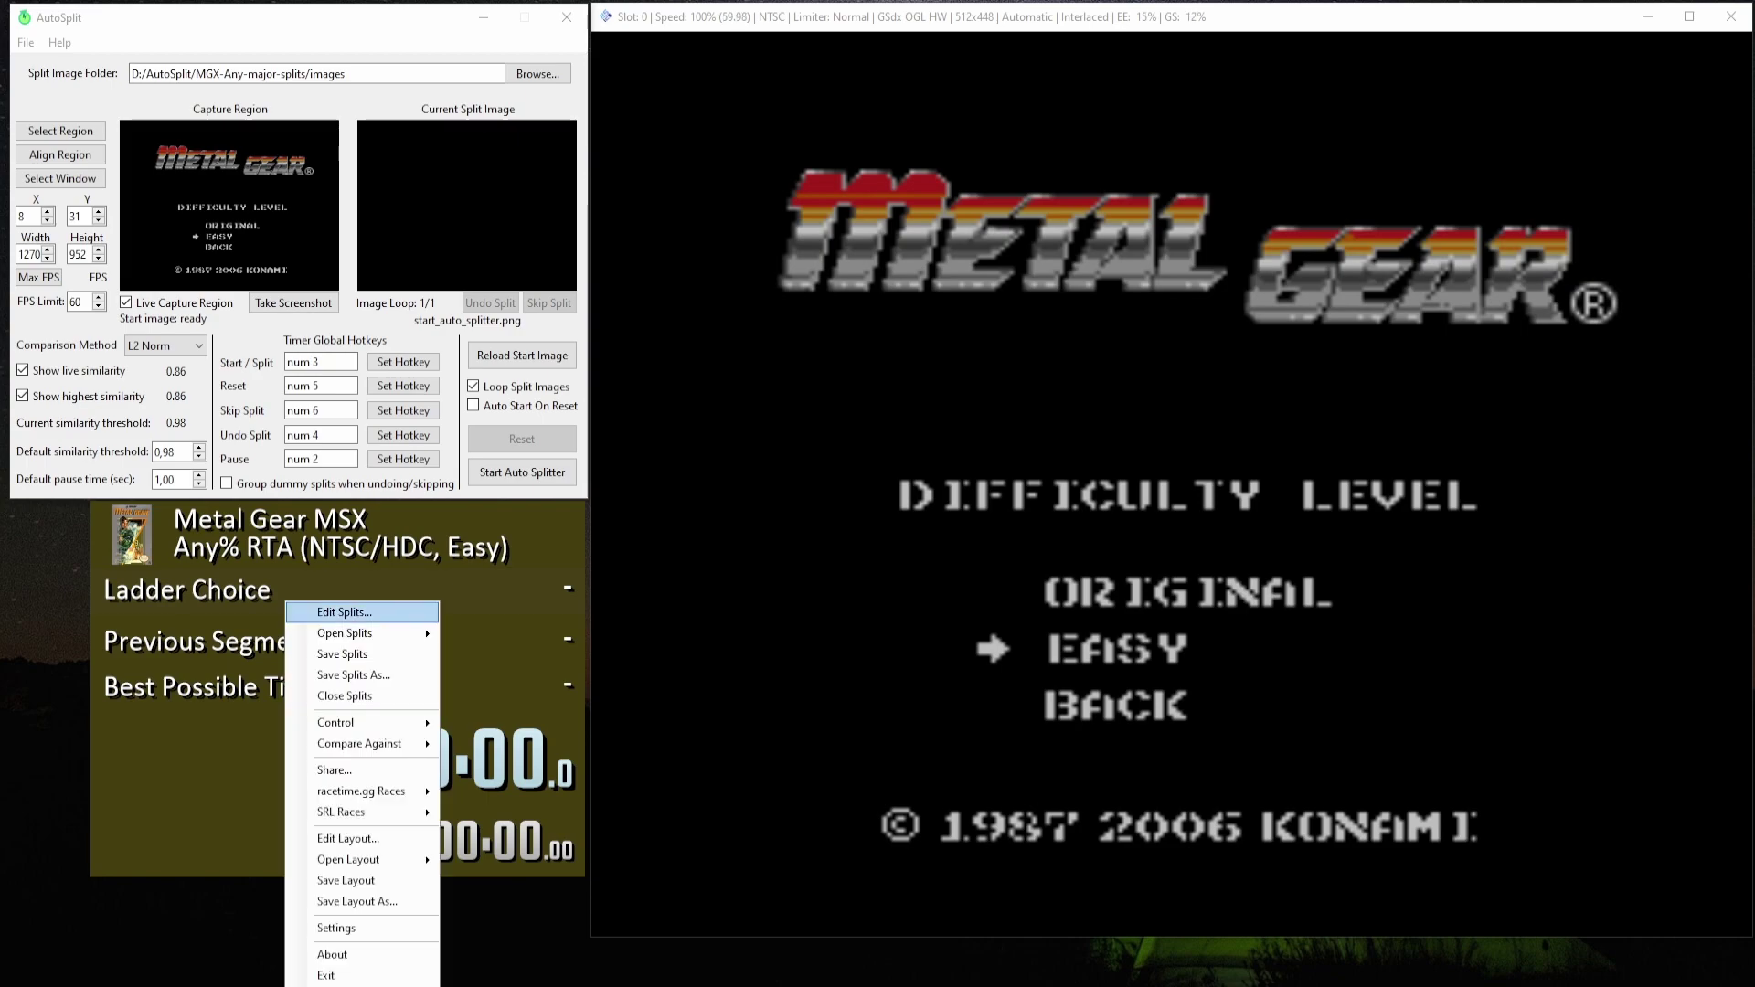
left_click(329, 613)
scroll(494, 475, "down", 5)
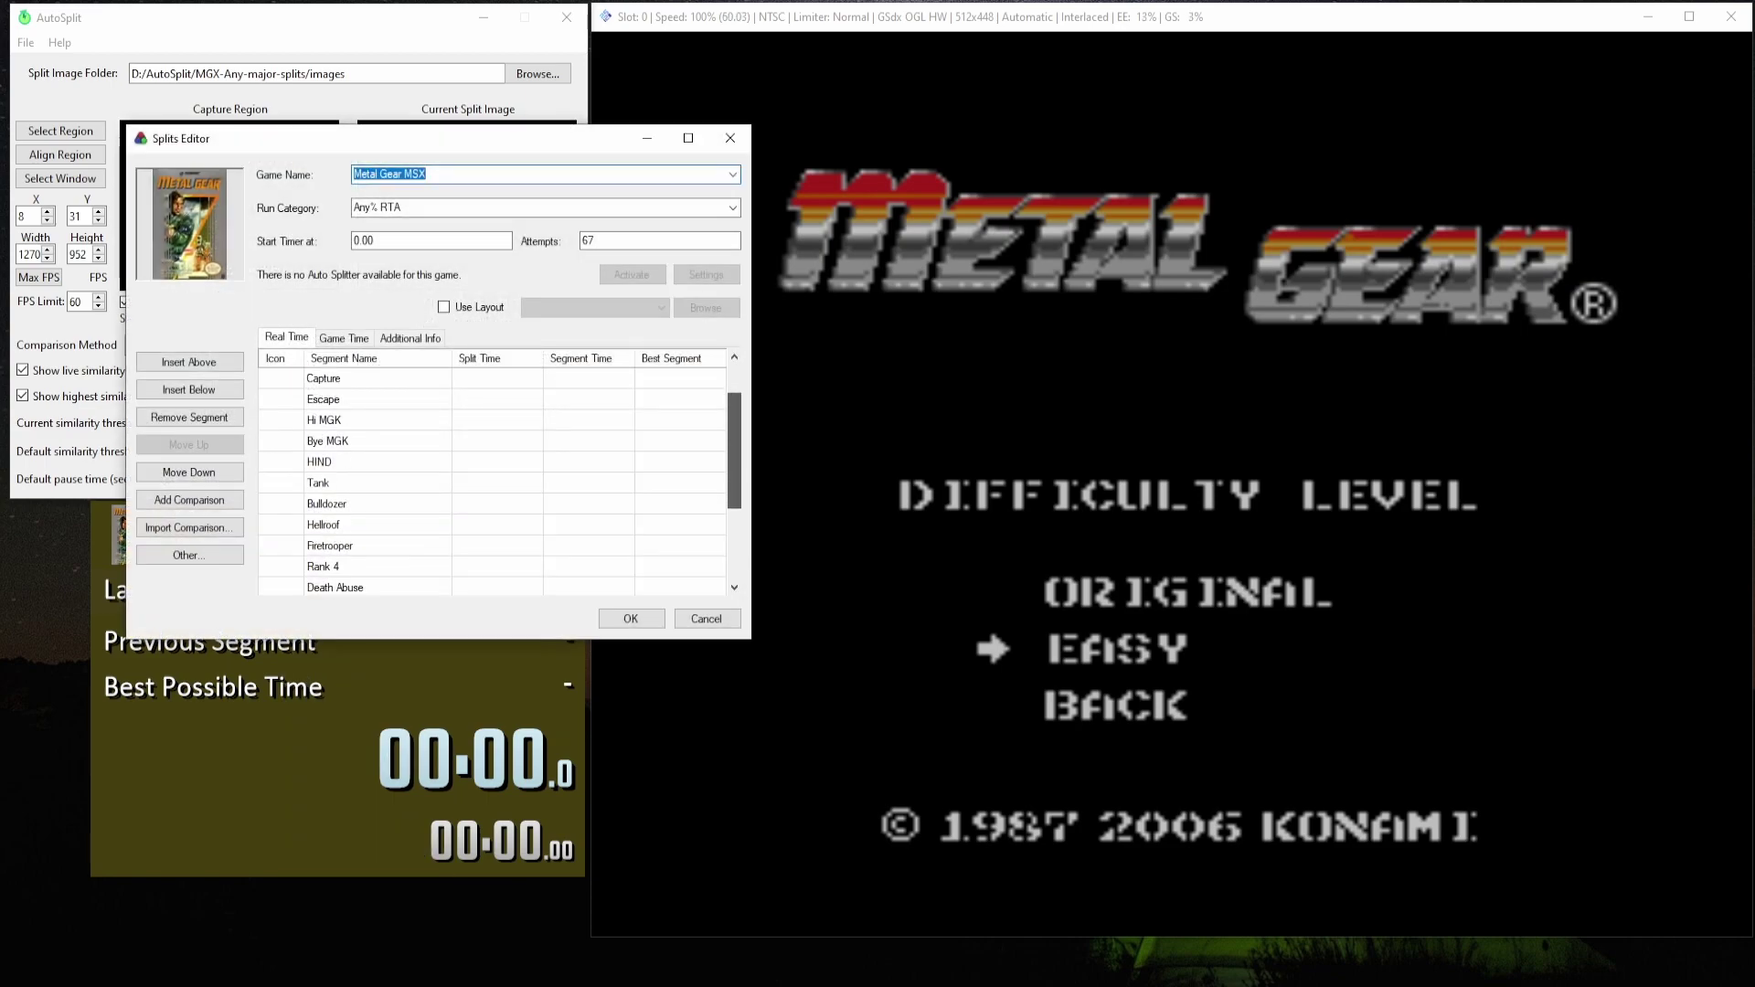
scroll(494, 476, "up", 5)
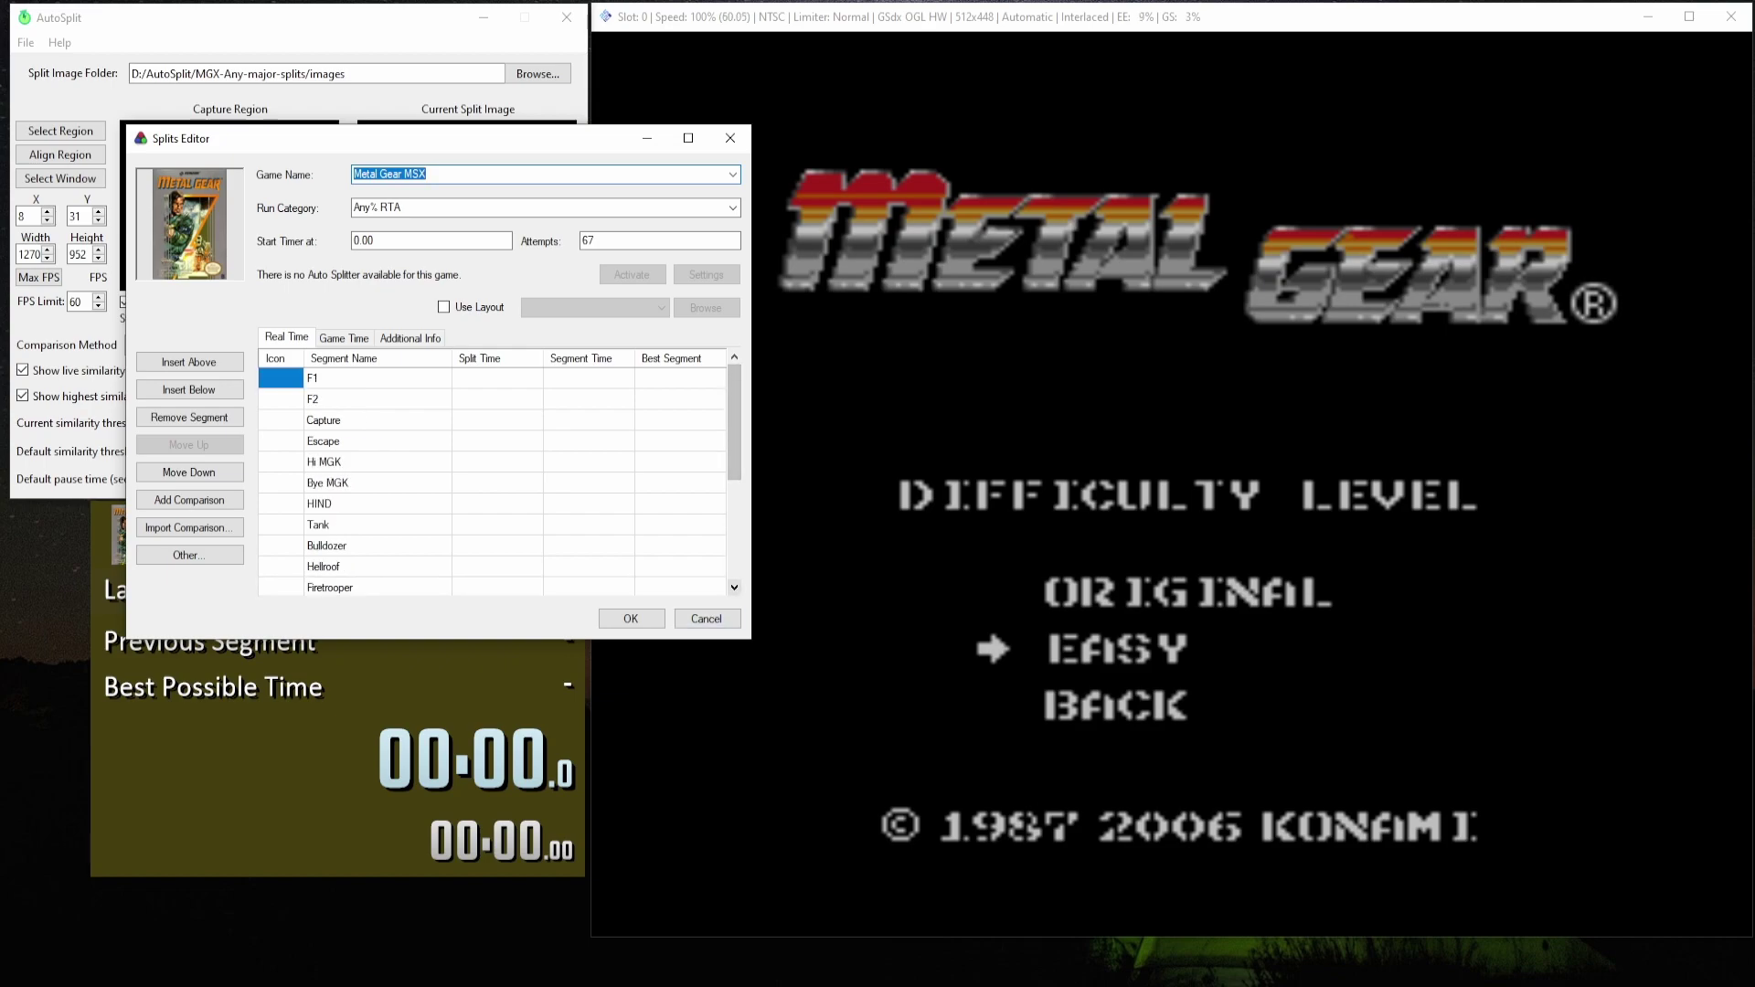
left_click(706, 619)
Set the Subsplits component's total splits to 4 in the timer layout, and move the timer window slightly up.
right_click(450, 602)
left_click(511, 838)
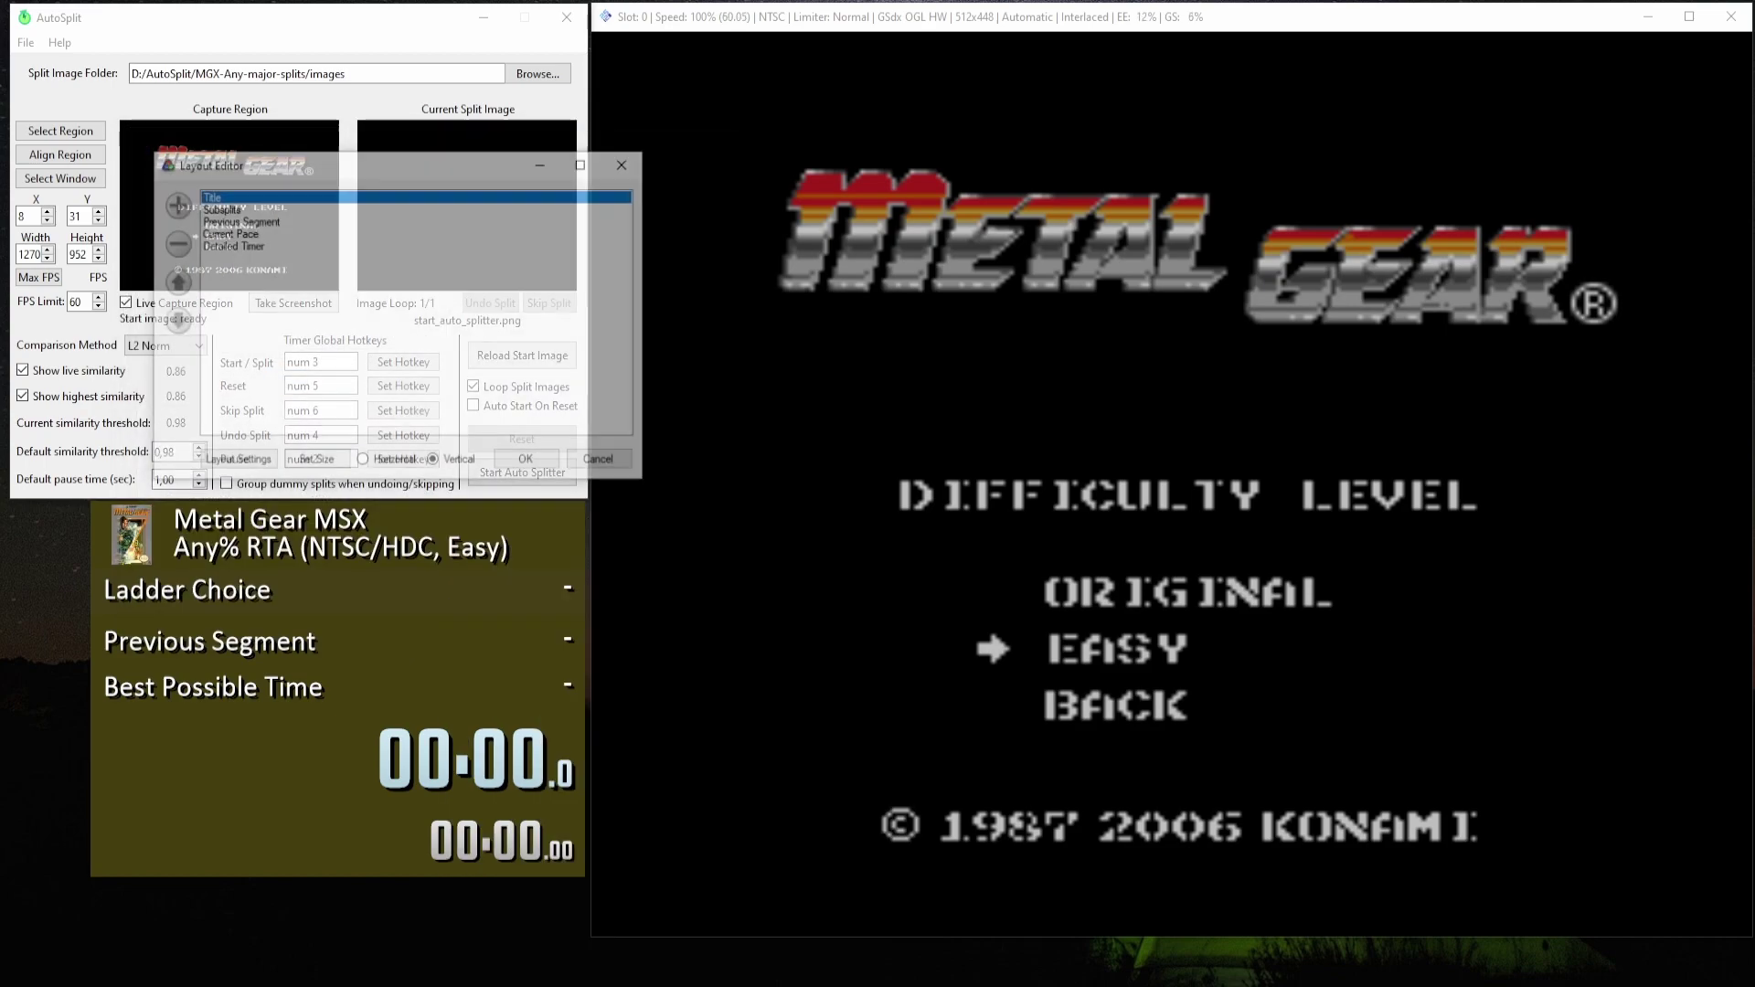
left_click(219, 207)
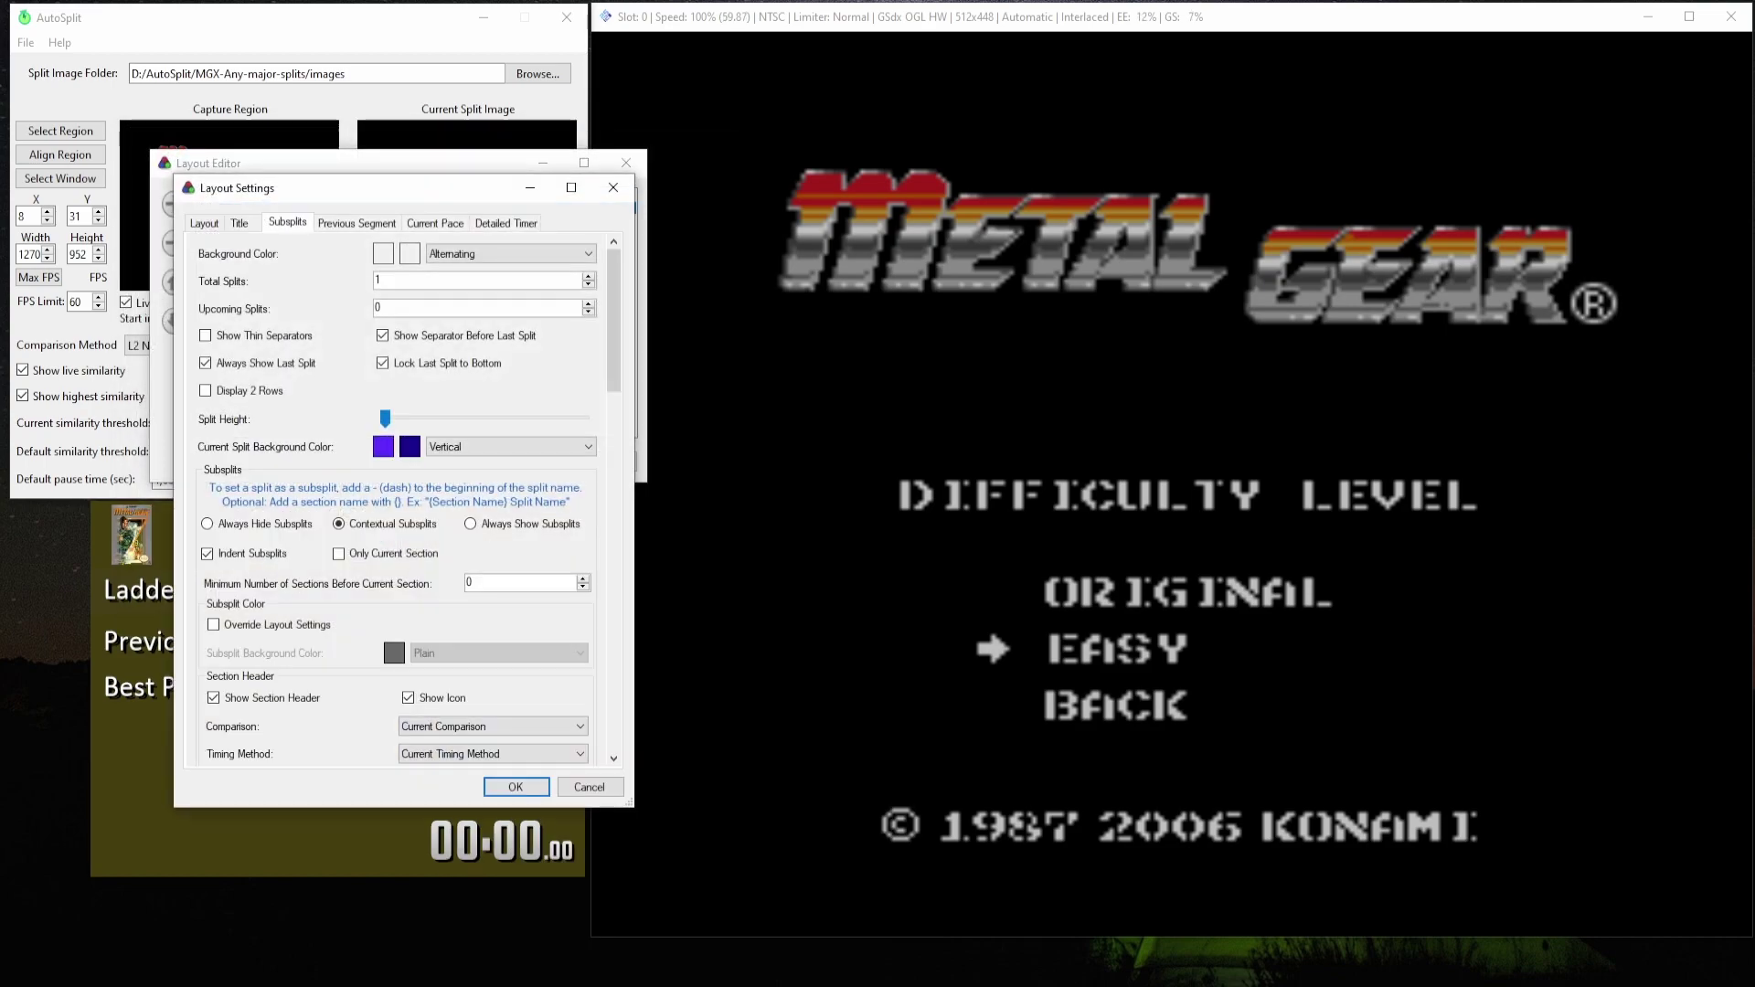
left_click(588, 276)
left_click(588, 276)
left_click(588, 277)
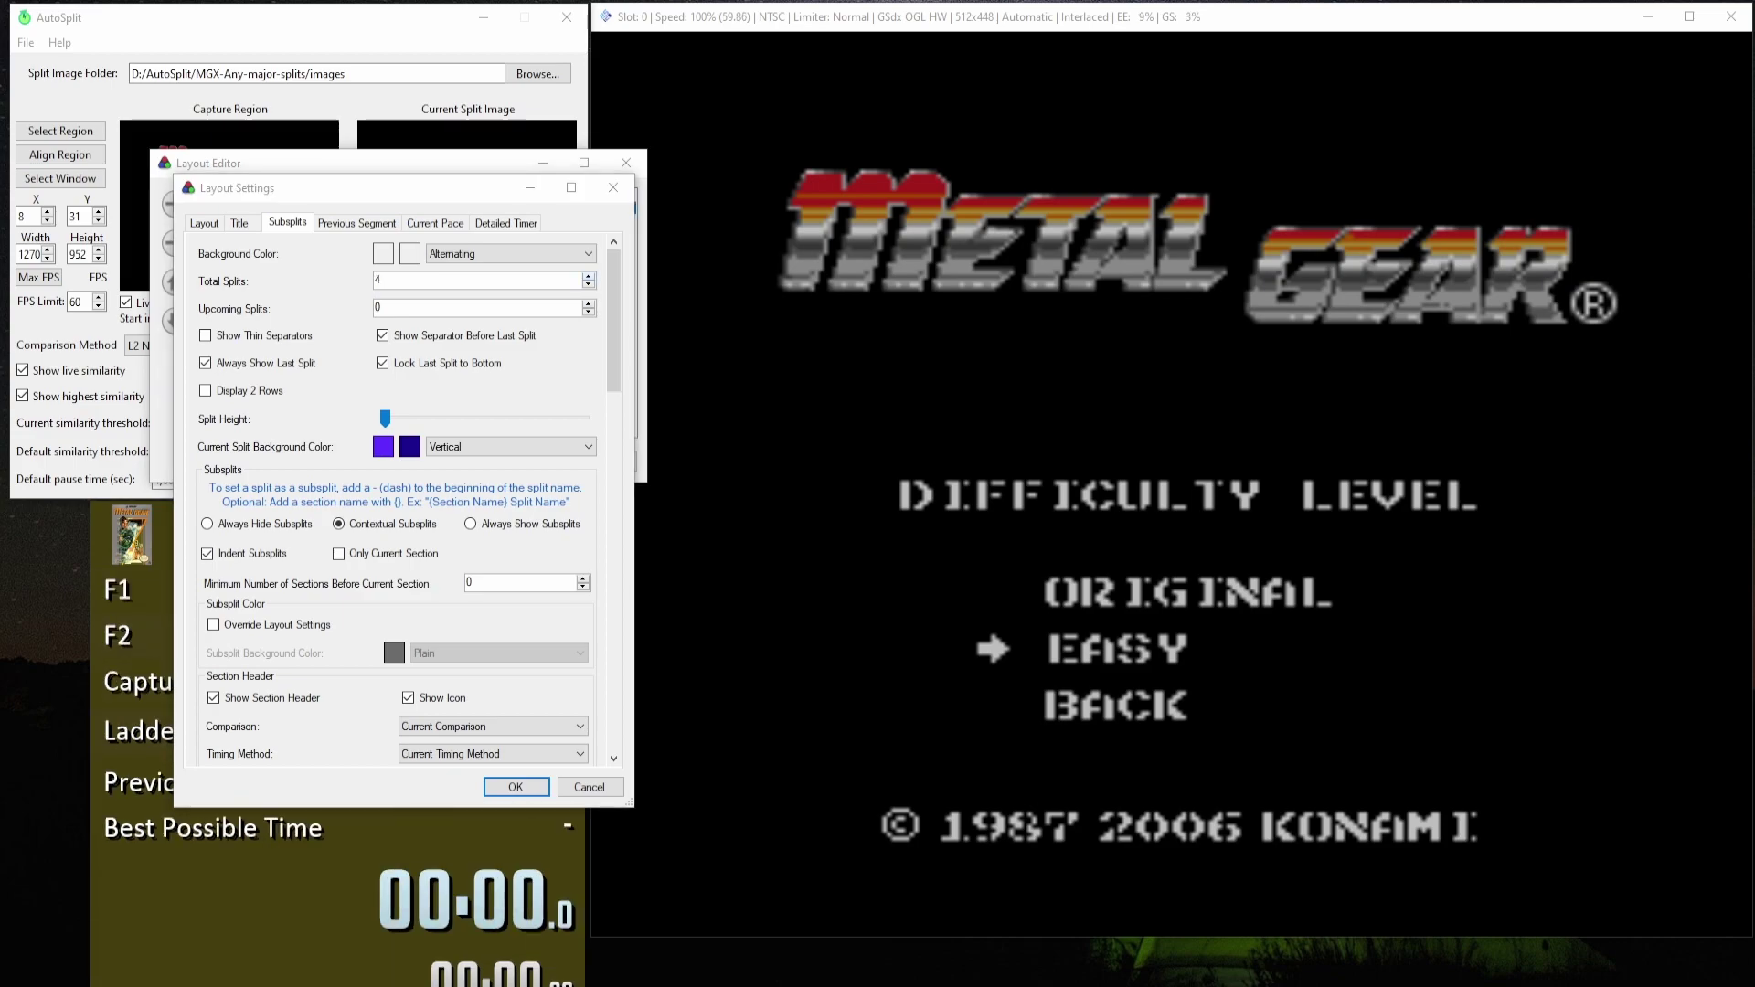
left_click(516, 786)
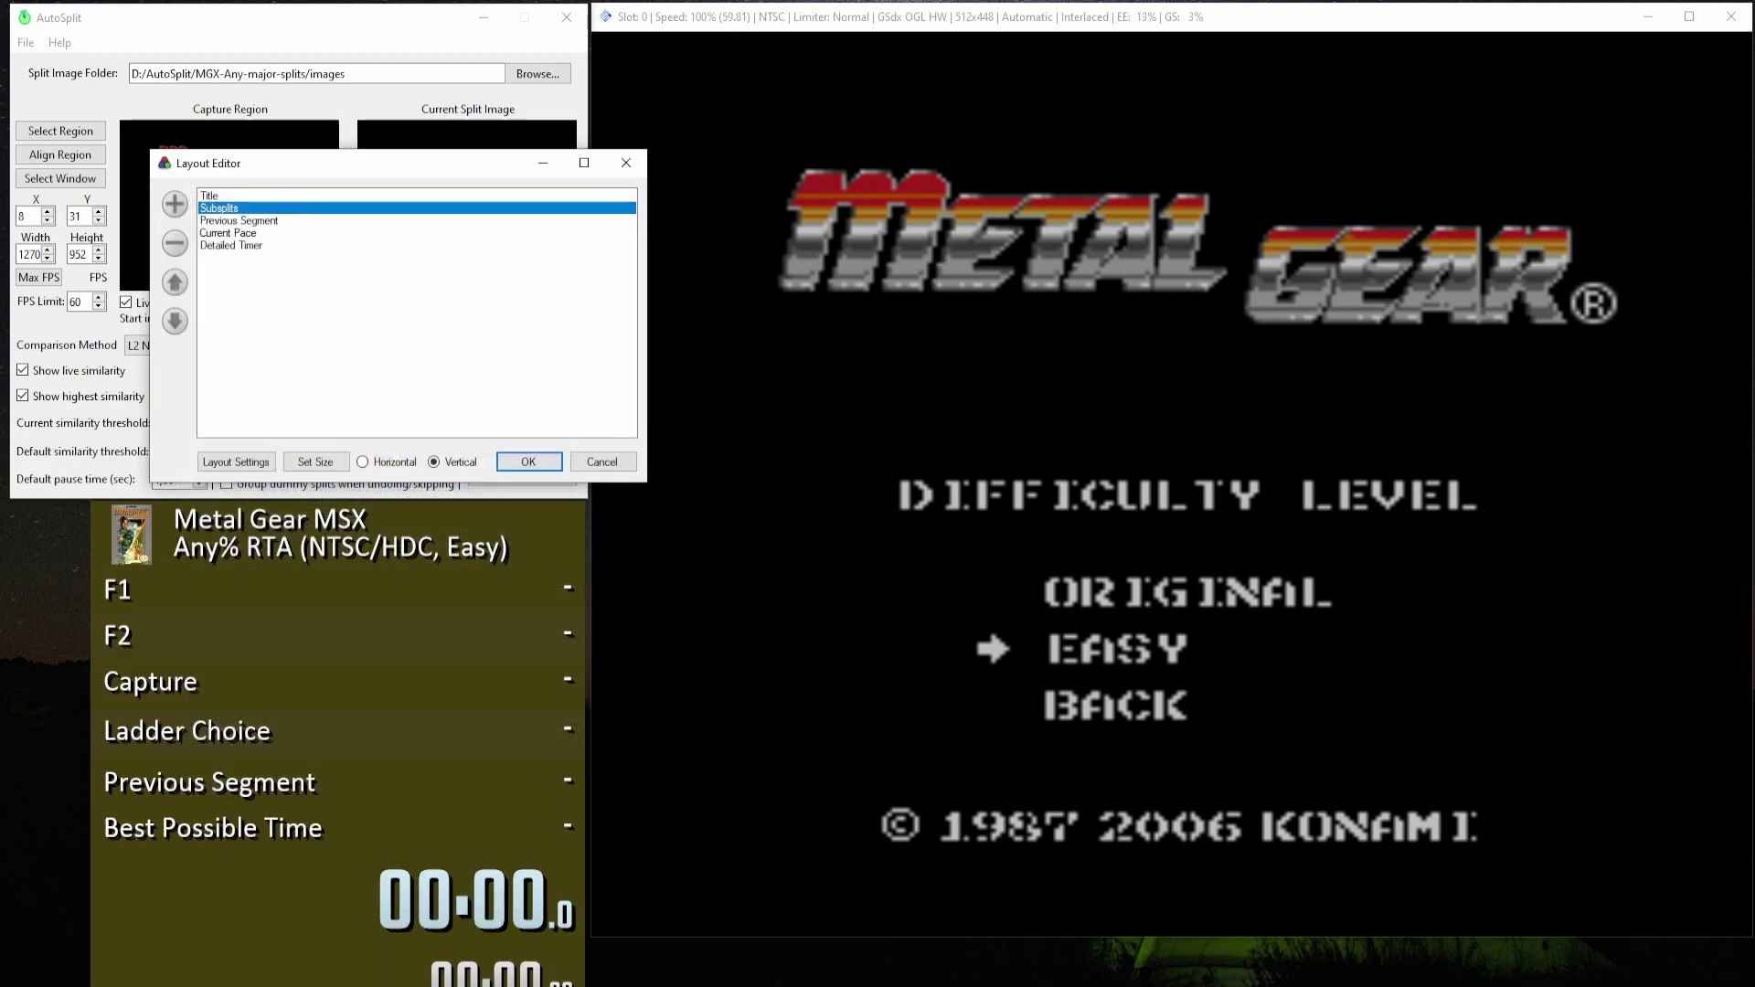
left_click(530, 462)
left_click_drag(339, 685, 338, 665)
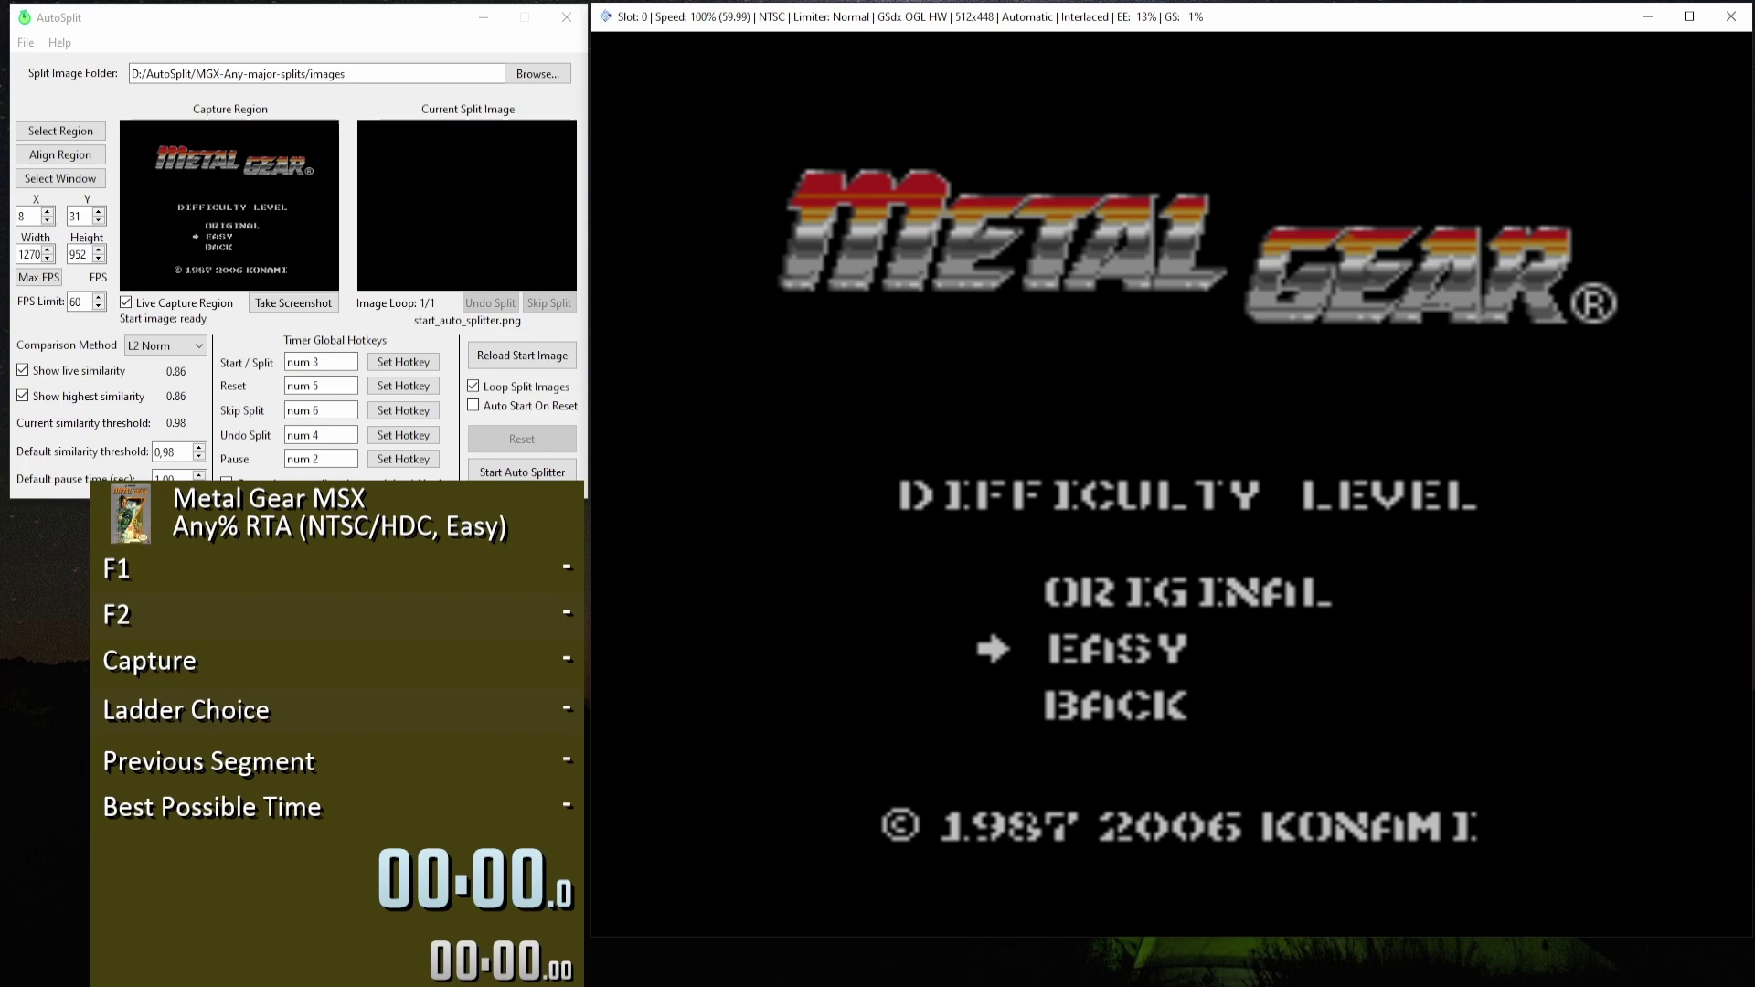
Review the segment list of the major splits in the Splits Editor again, starting from F1, and close the editor.
right_click(405, 600)
left_click(457, 611)
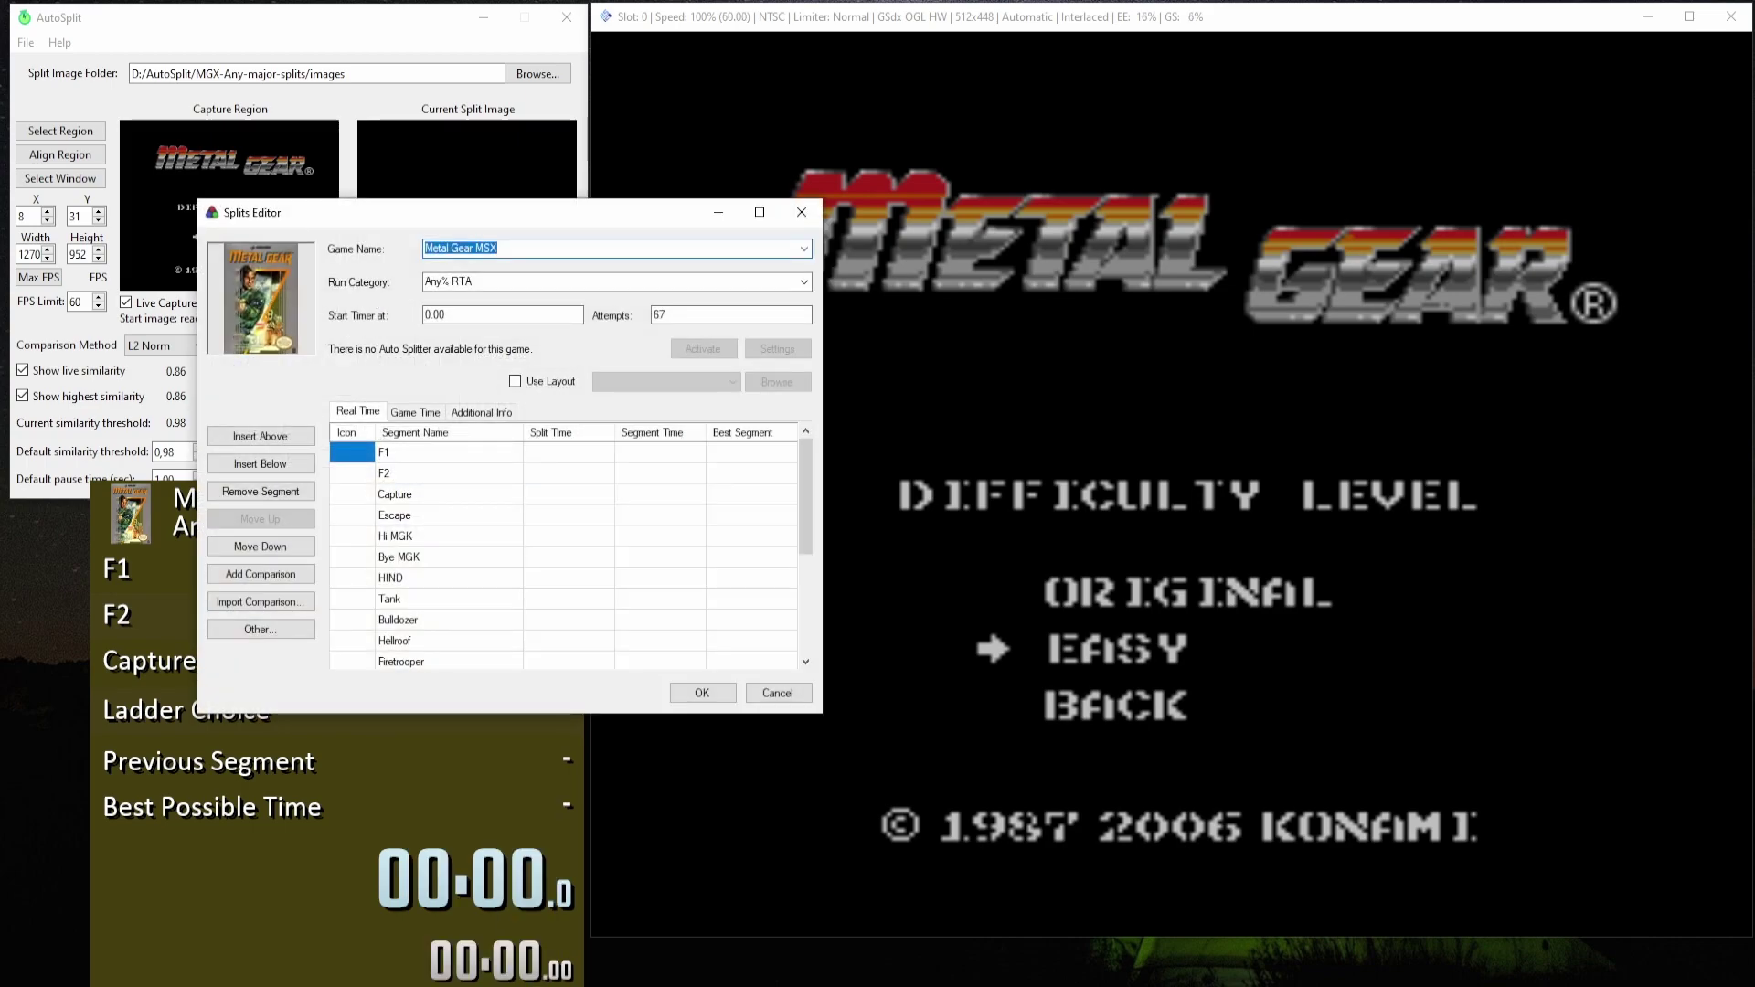
left_click(448, 451)
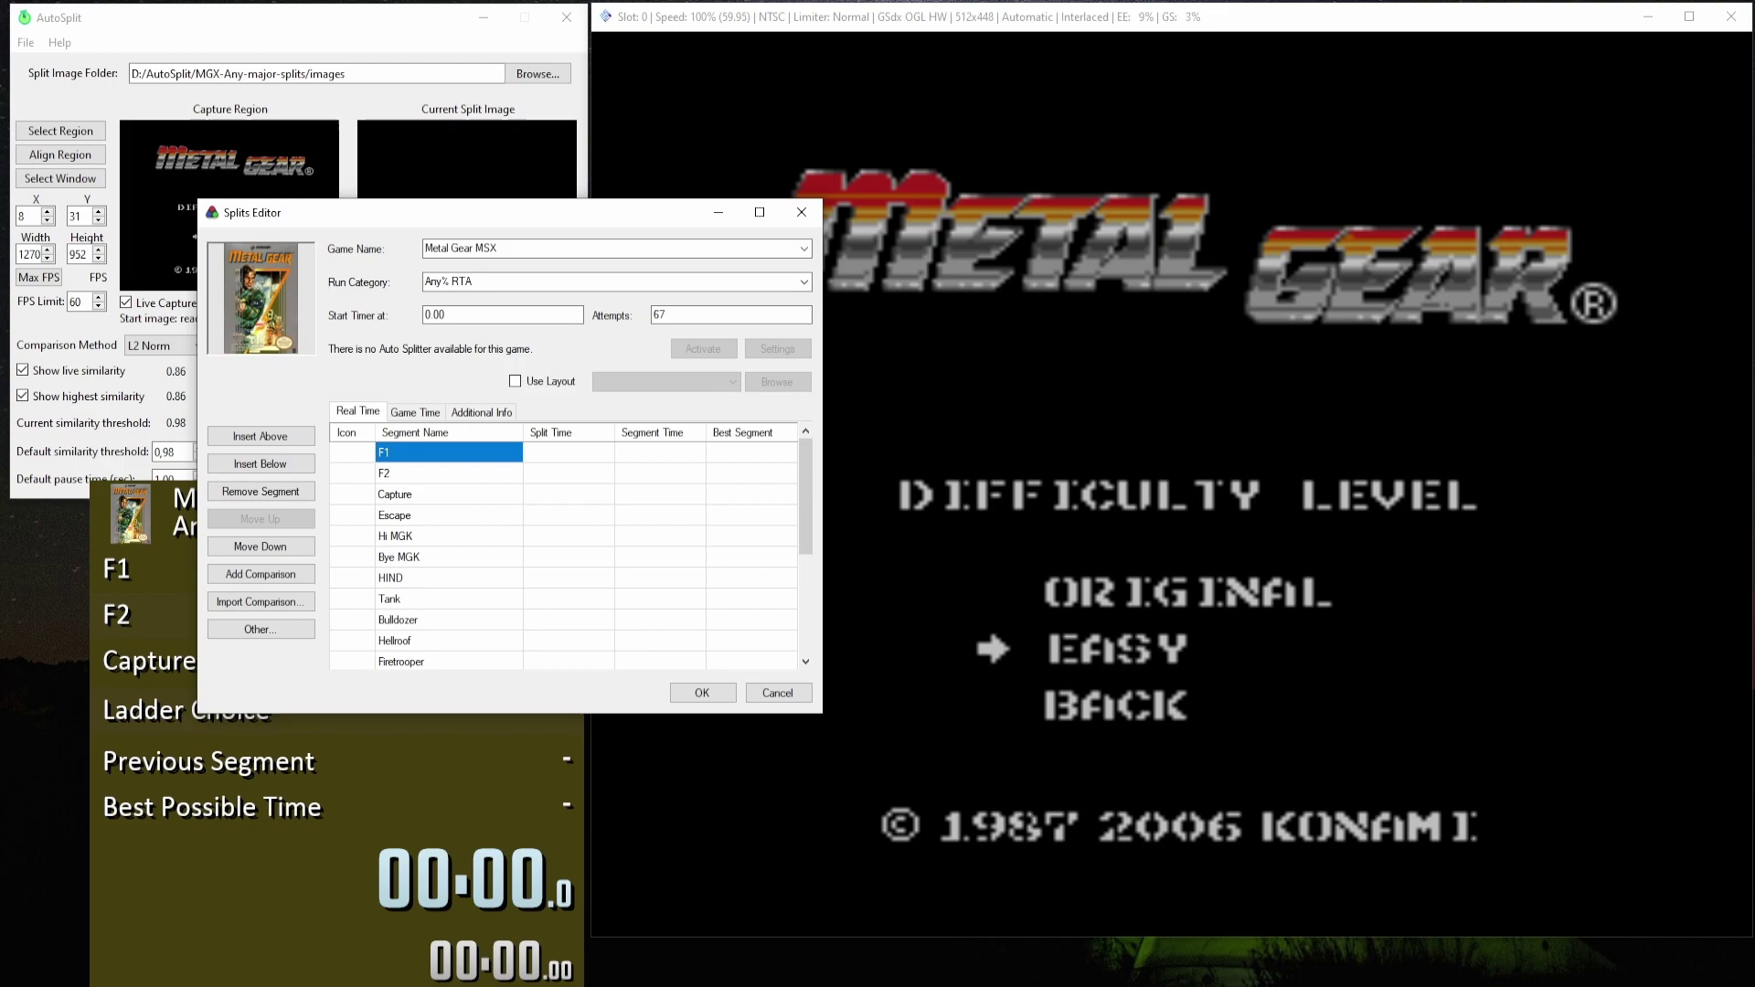
left_click(703, 693)
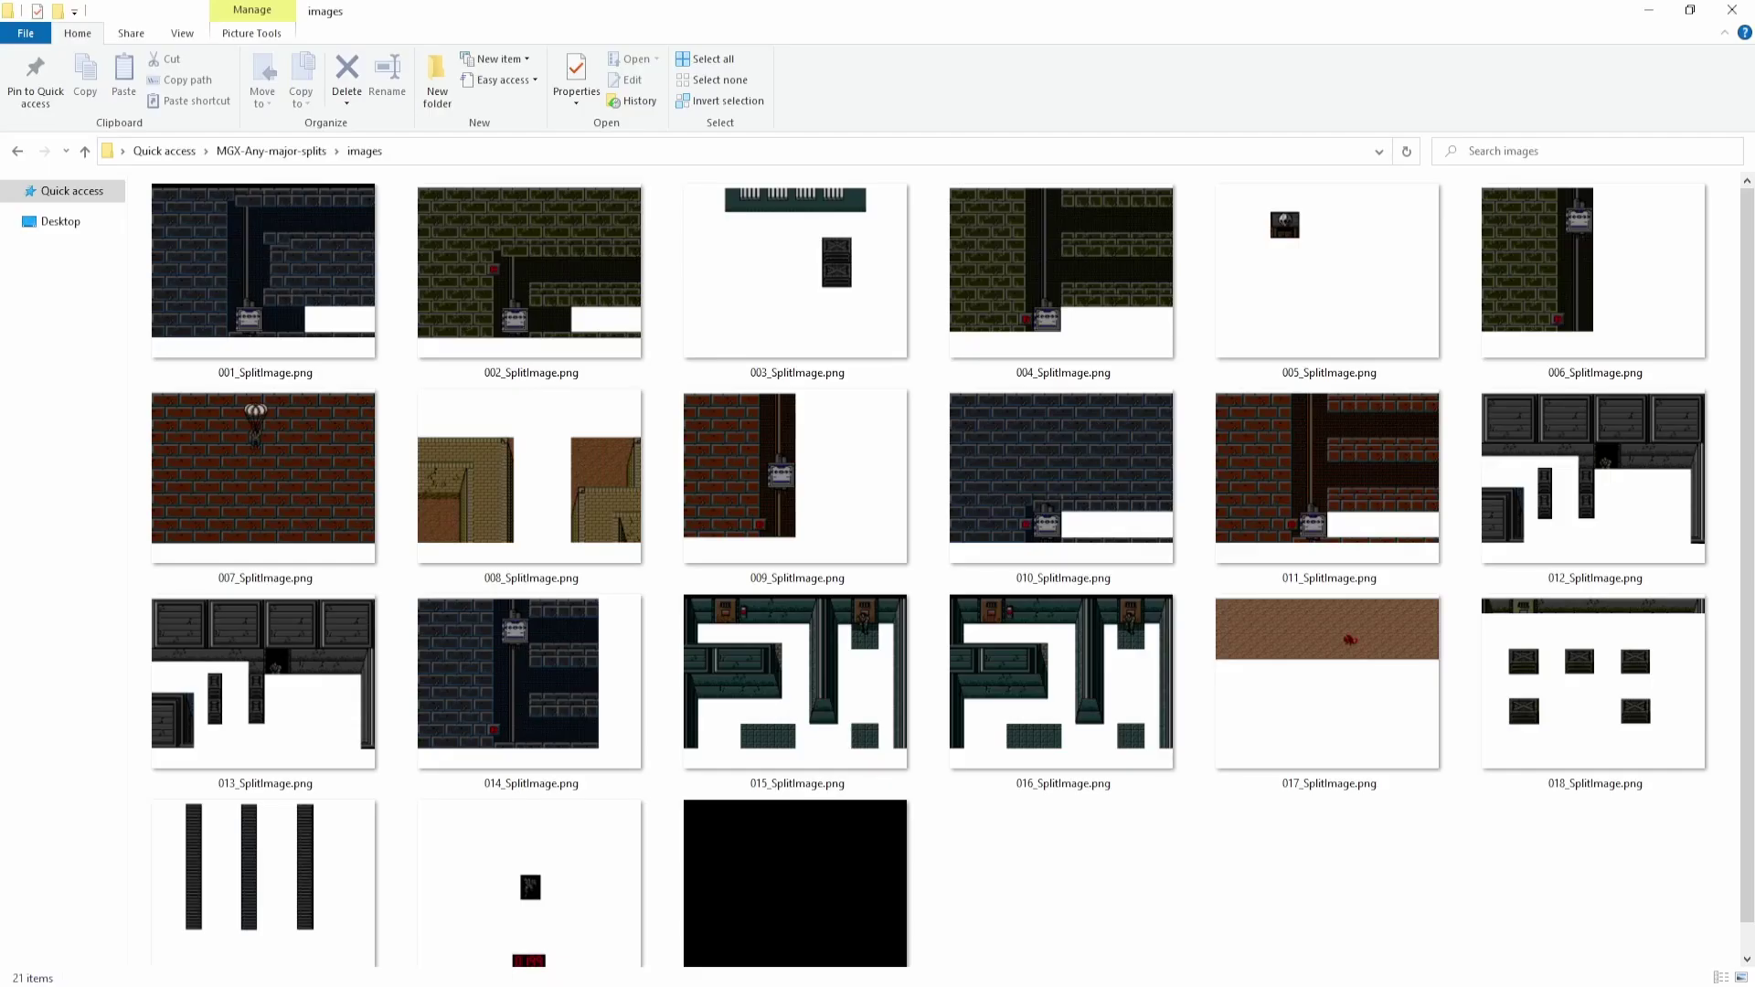
Examine the split images in the MGX-Any-major-splits images folder, including start_auto_splitter.png and a full view of 003_SplitImage.png, and close the folder.
scroll(952, 568, "down", 1)
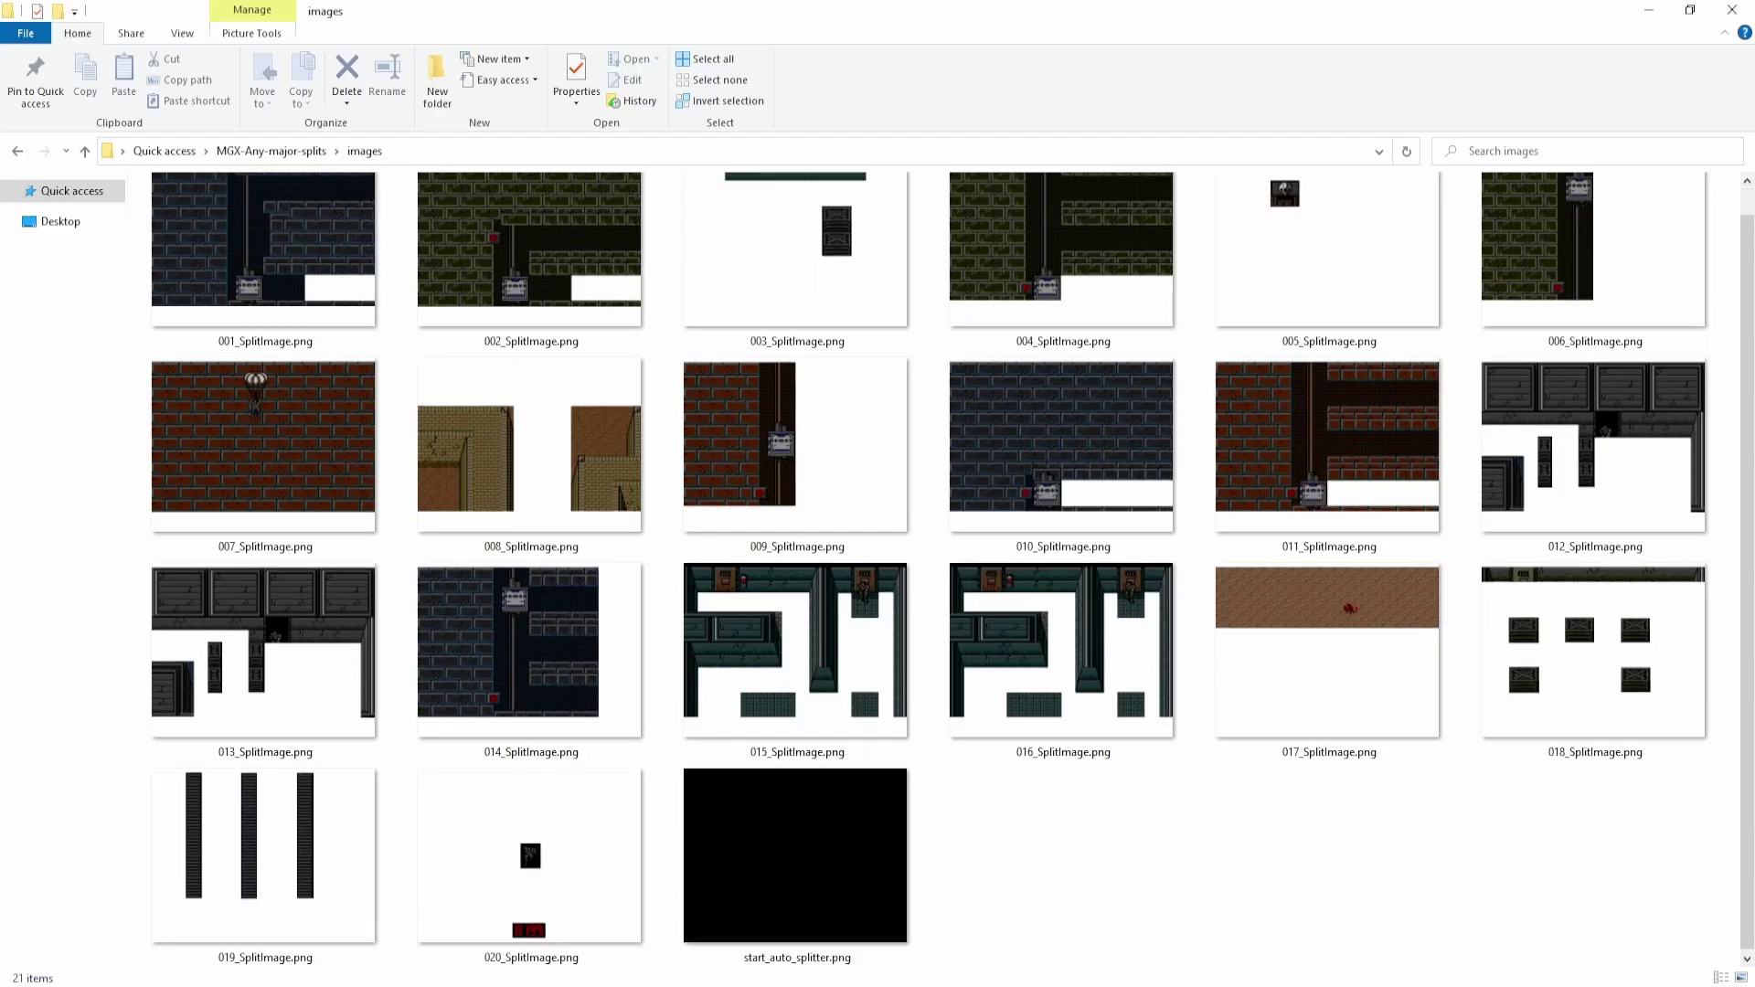
scroll(953, 569, "up", 1)
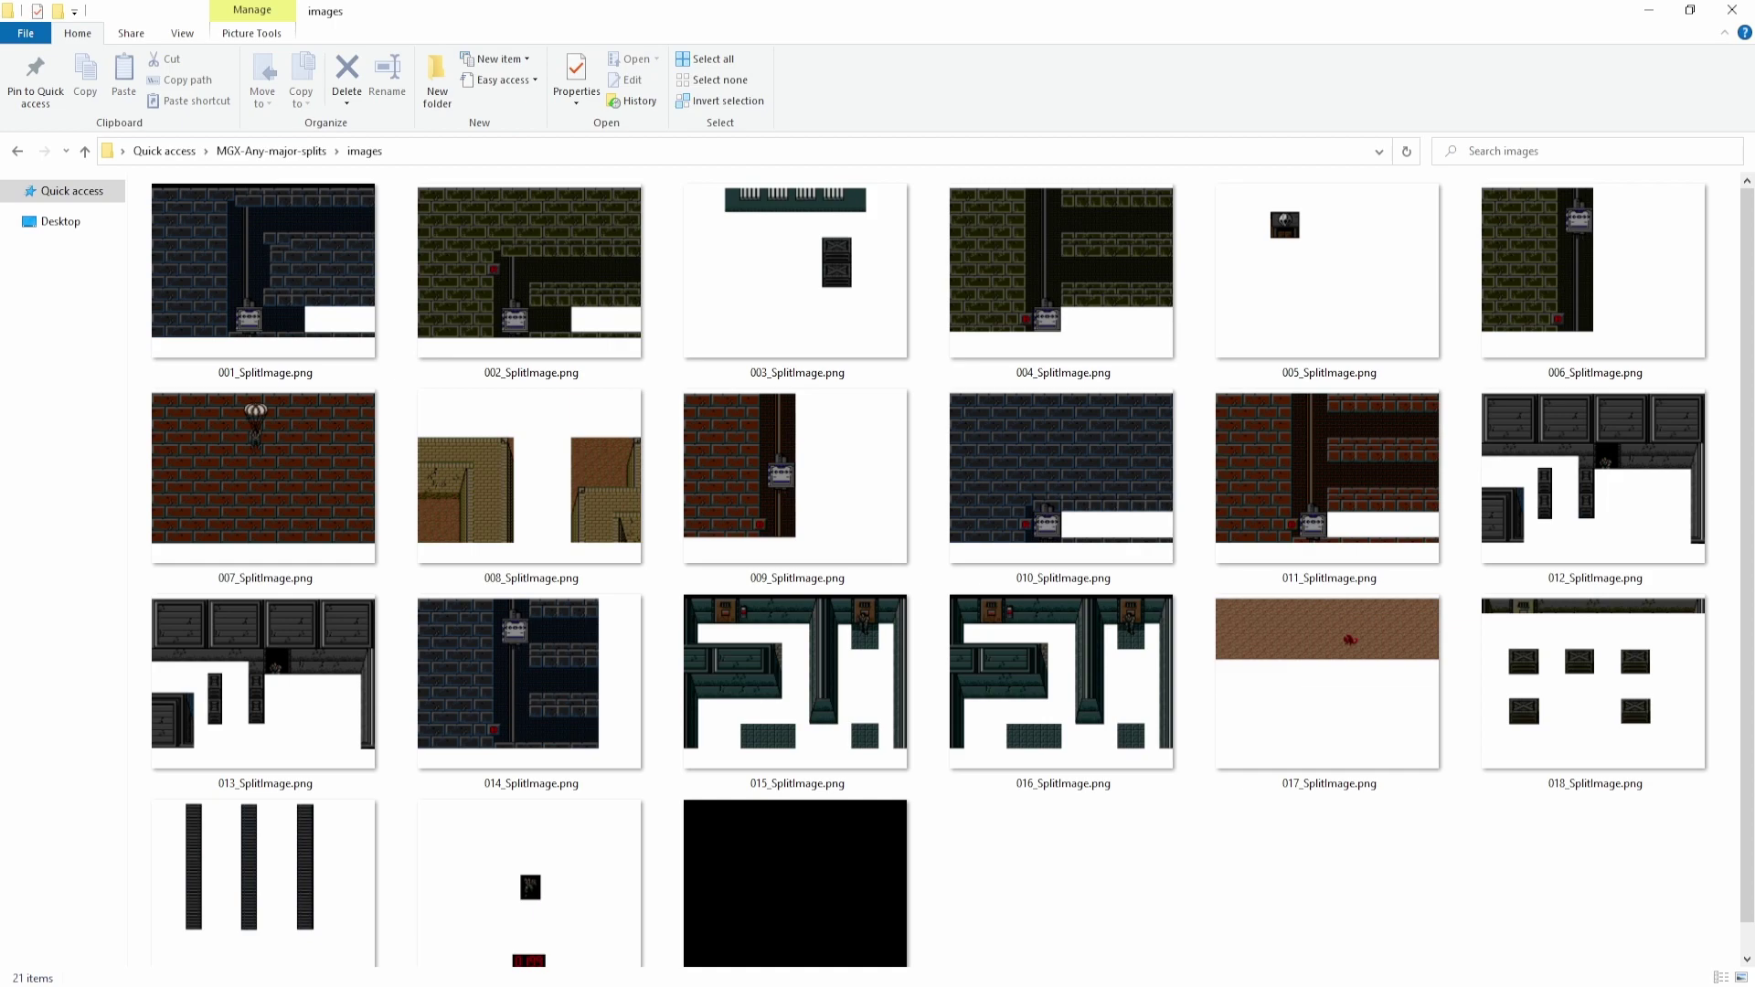
scroll(953, 569, "down", 1)
left_click(796, 859)
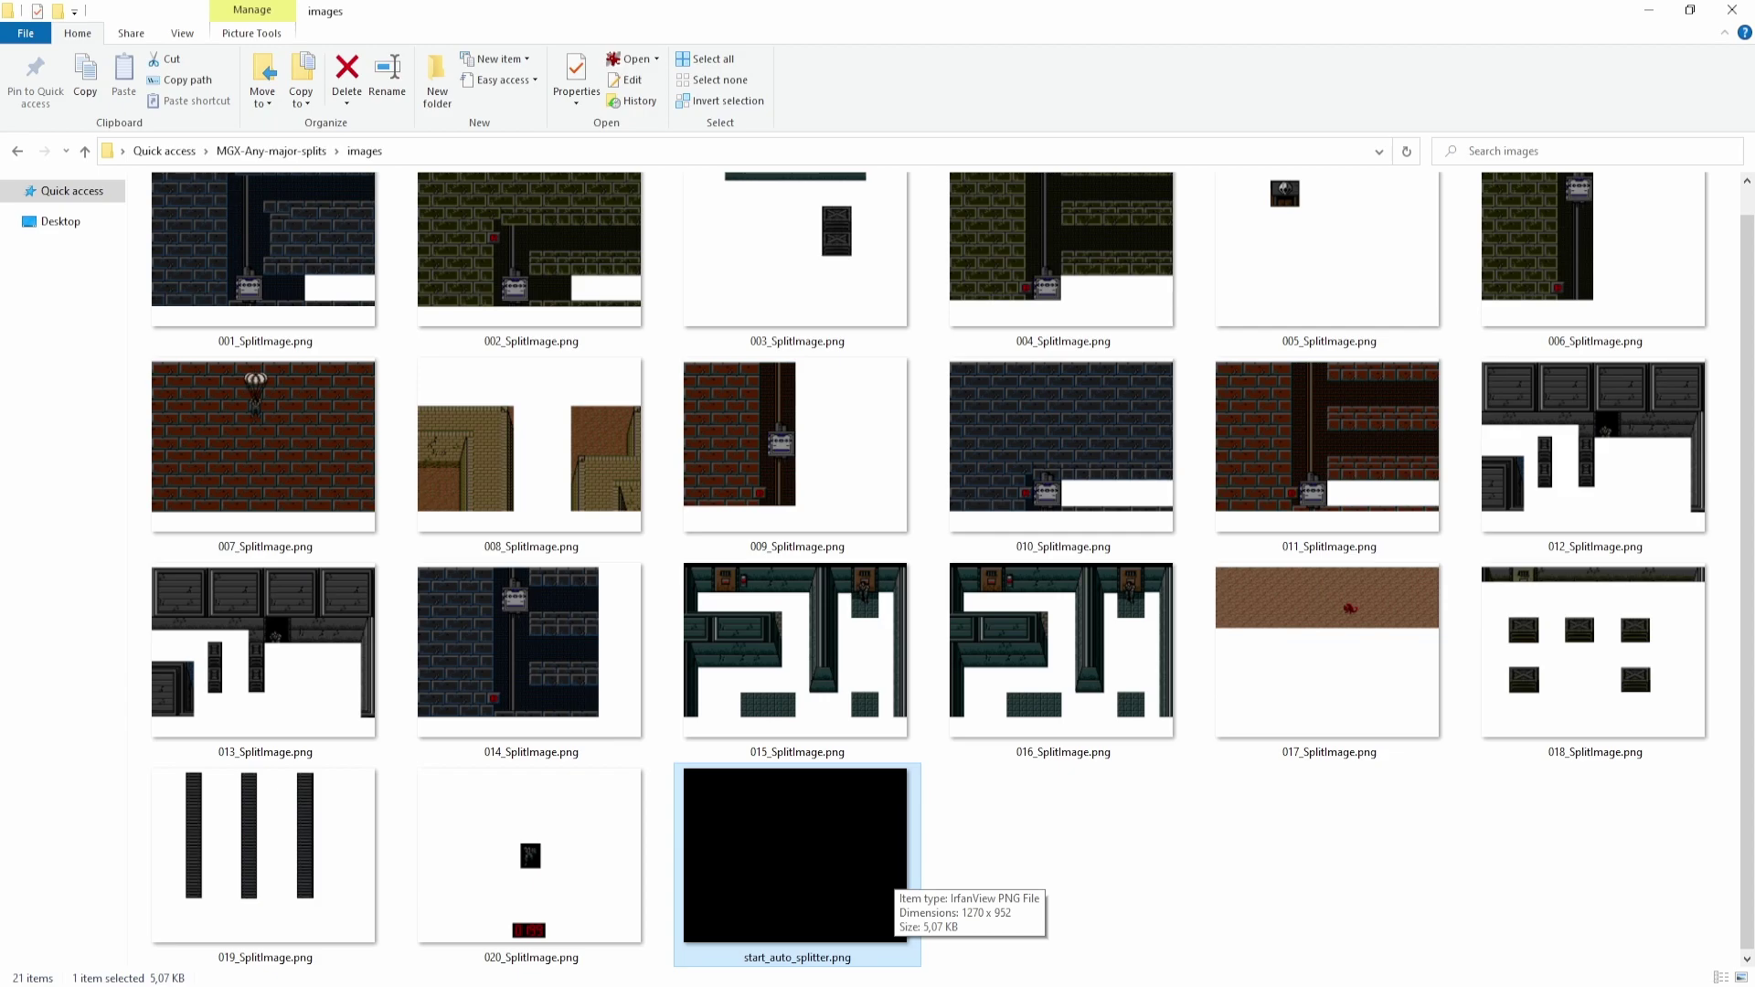
scroll(952, 568, "up", 1)
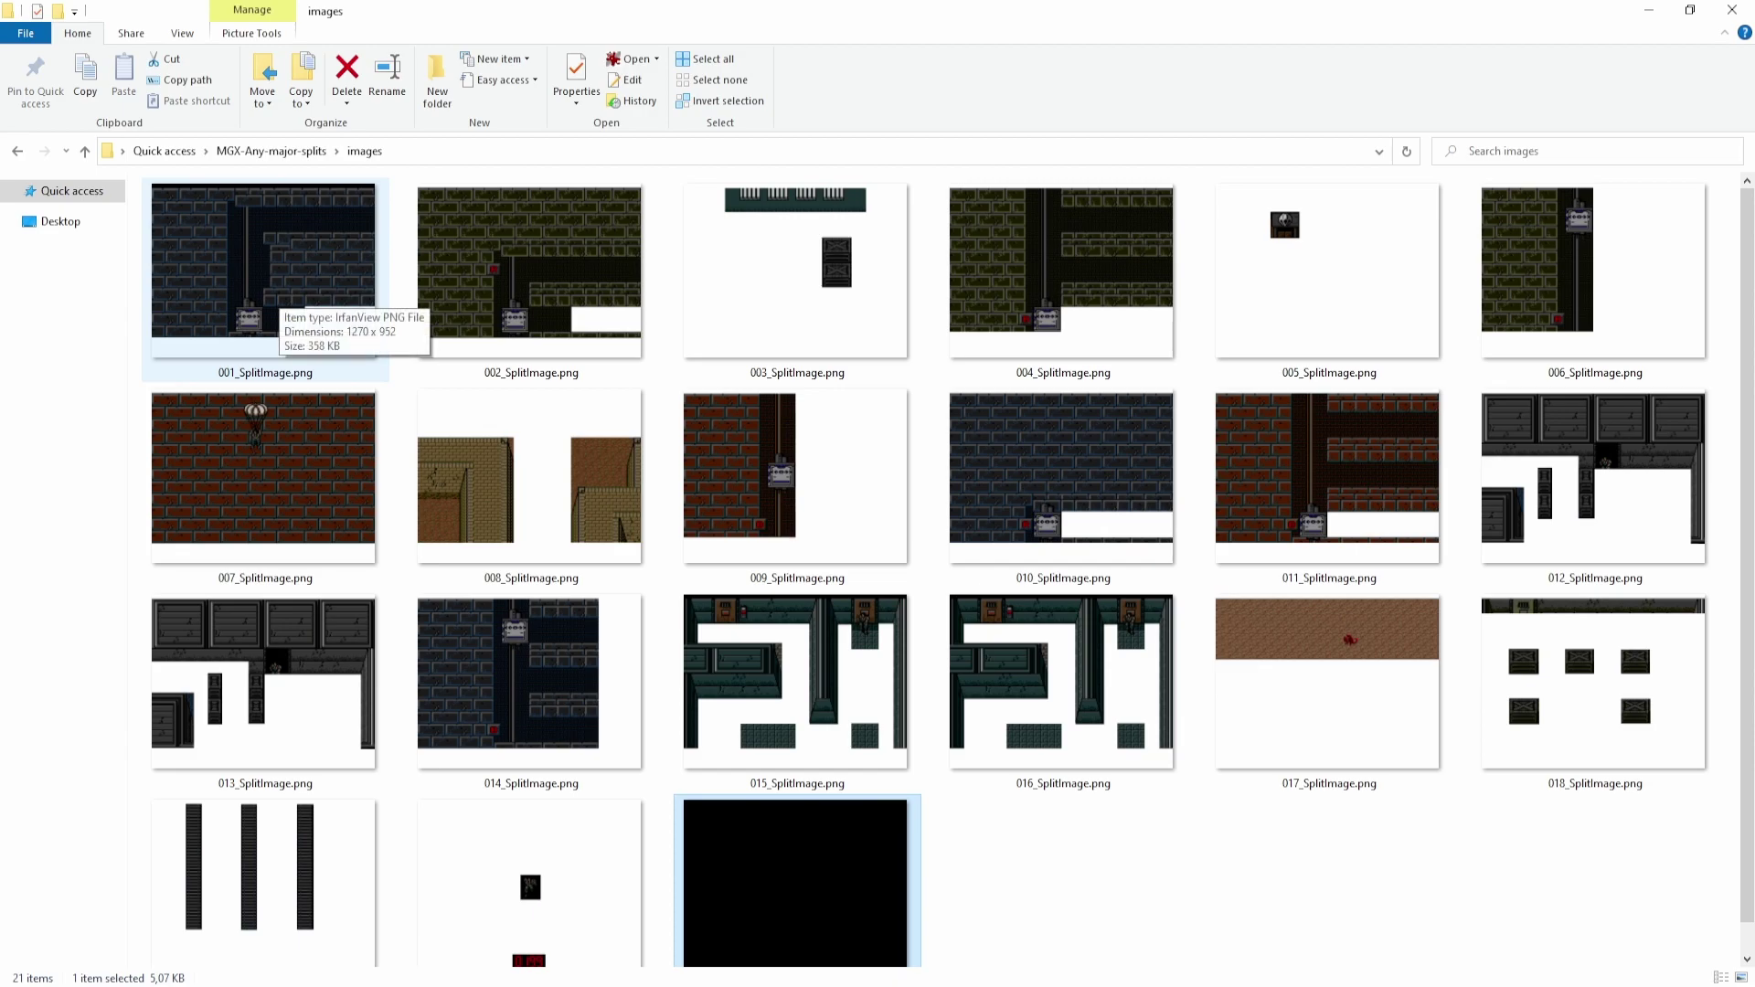
left_click(270, 292)
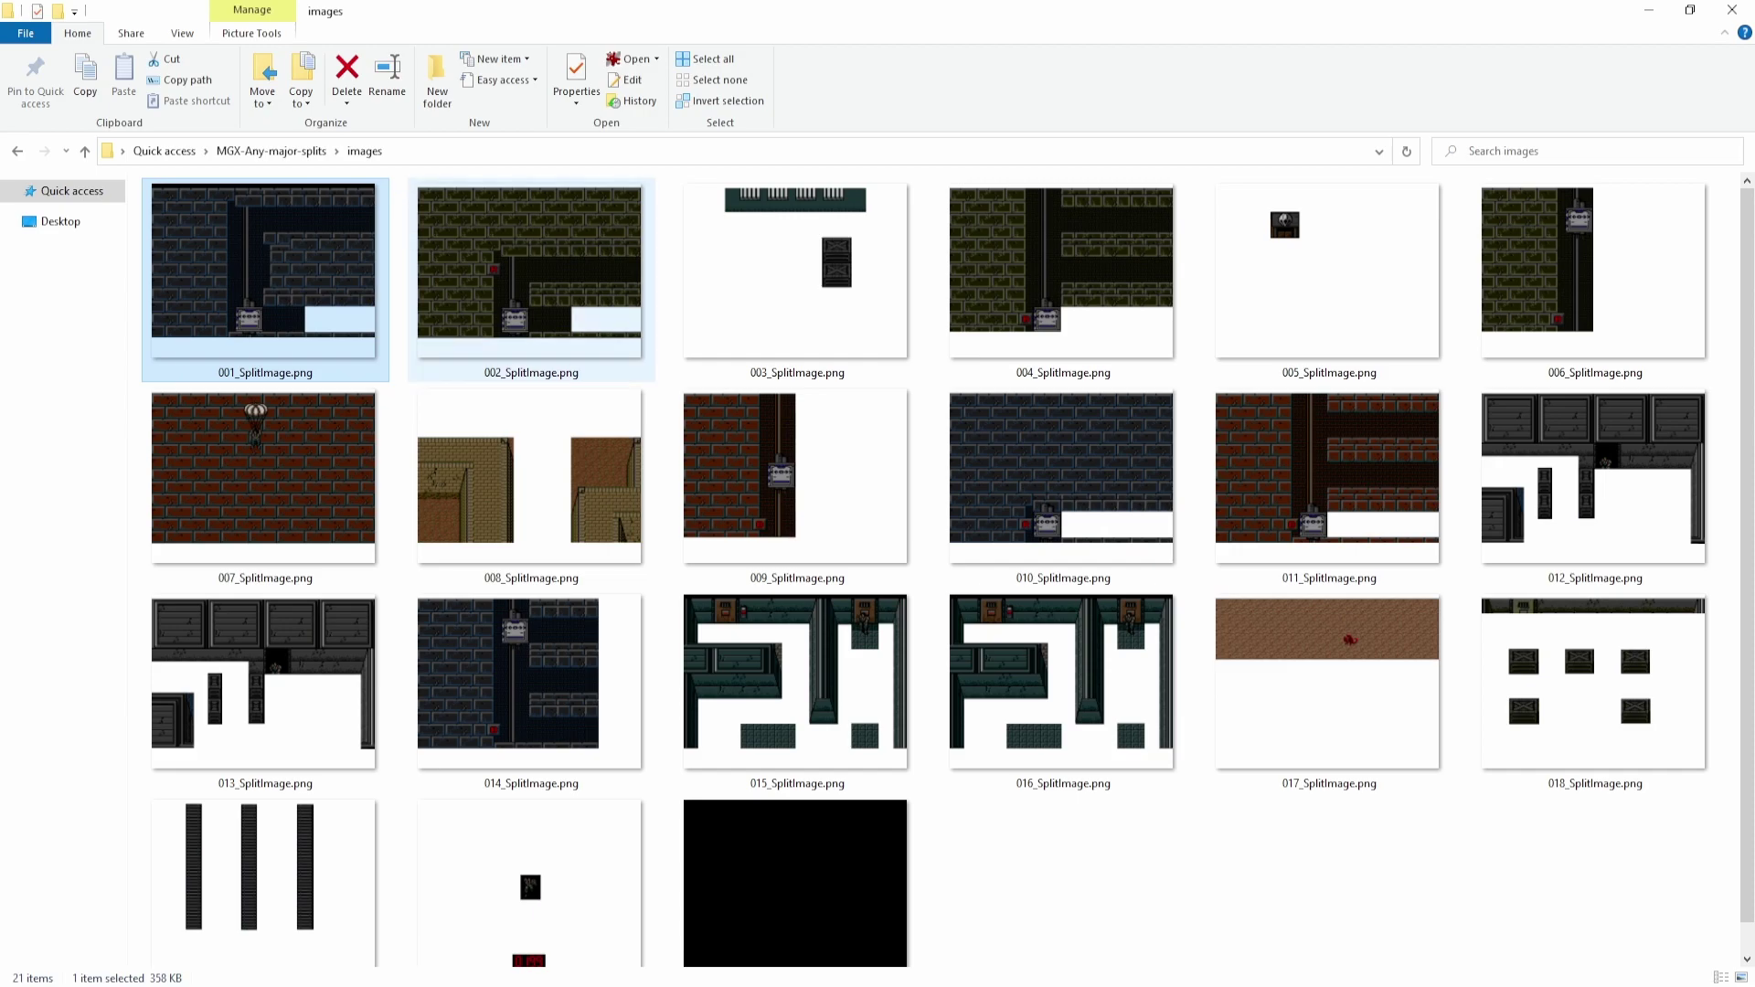
double_click(795, 274)
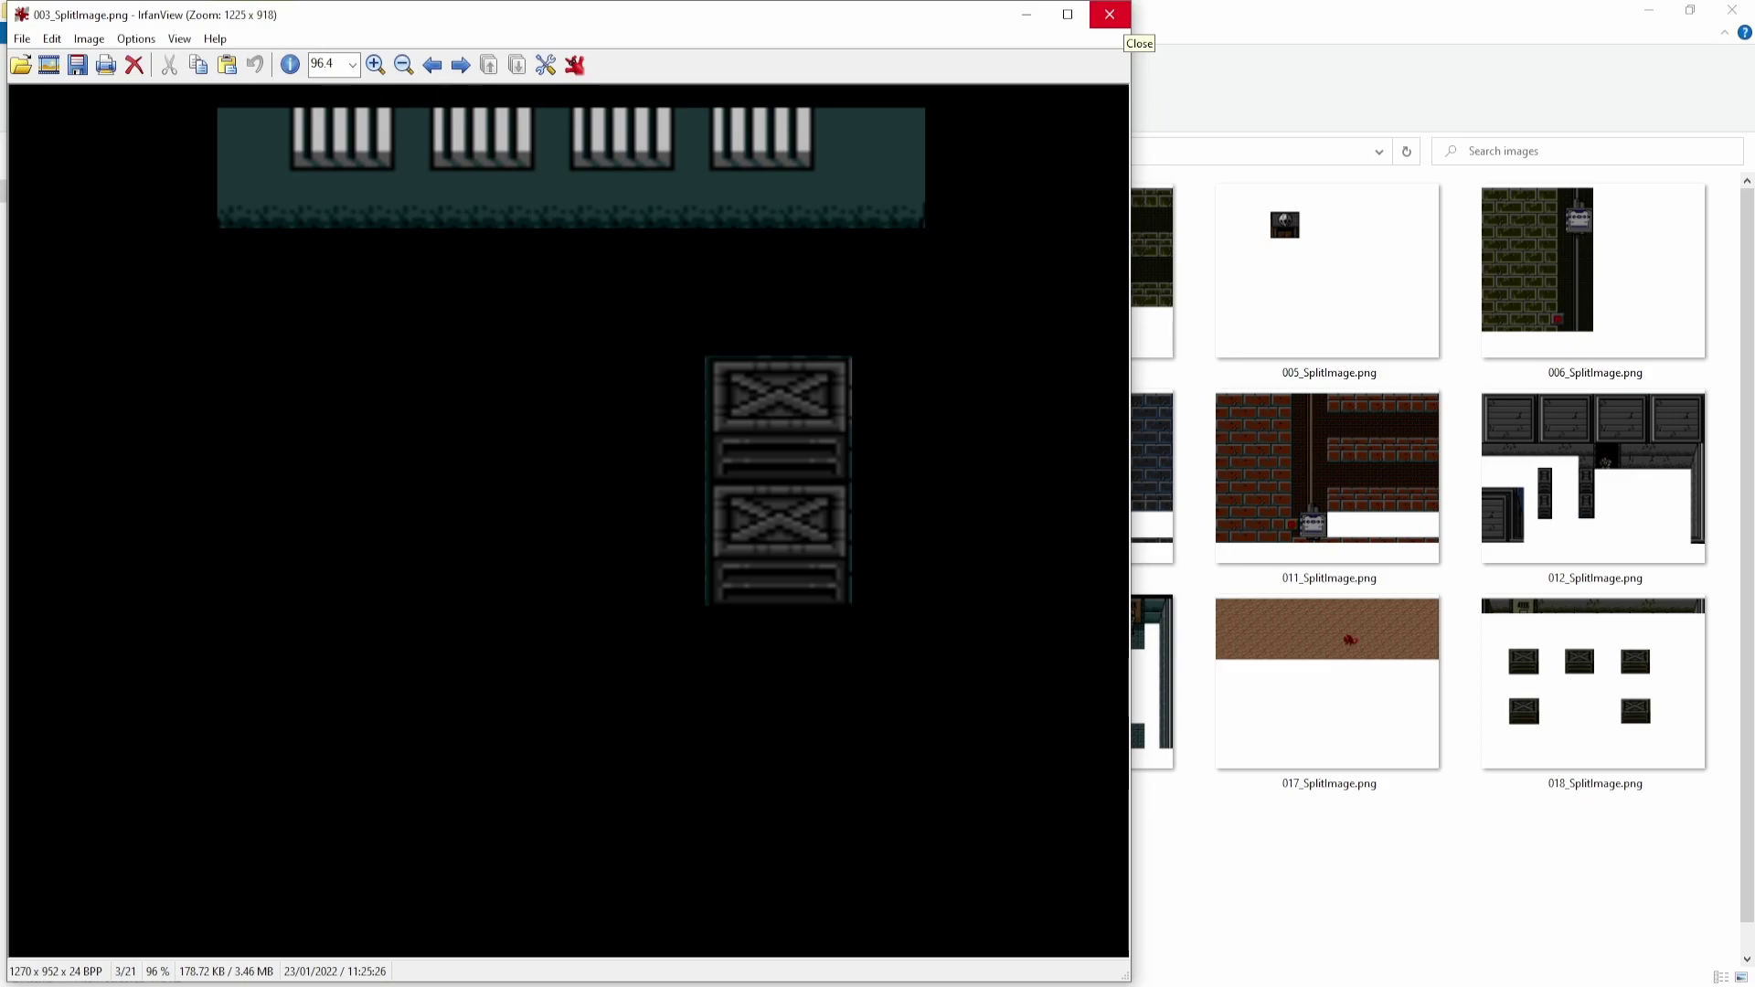
left_click(1109, 14)
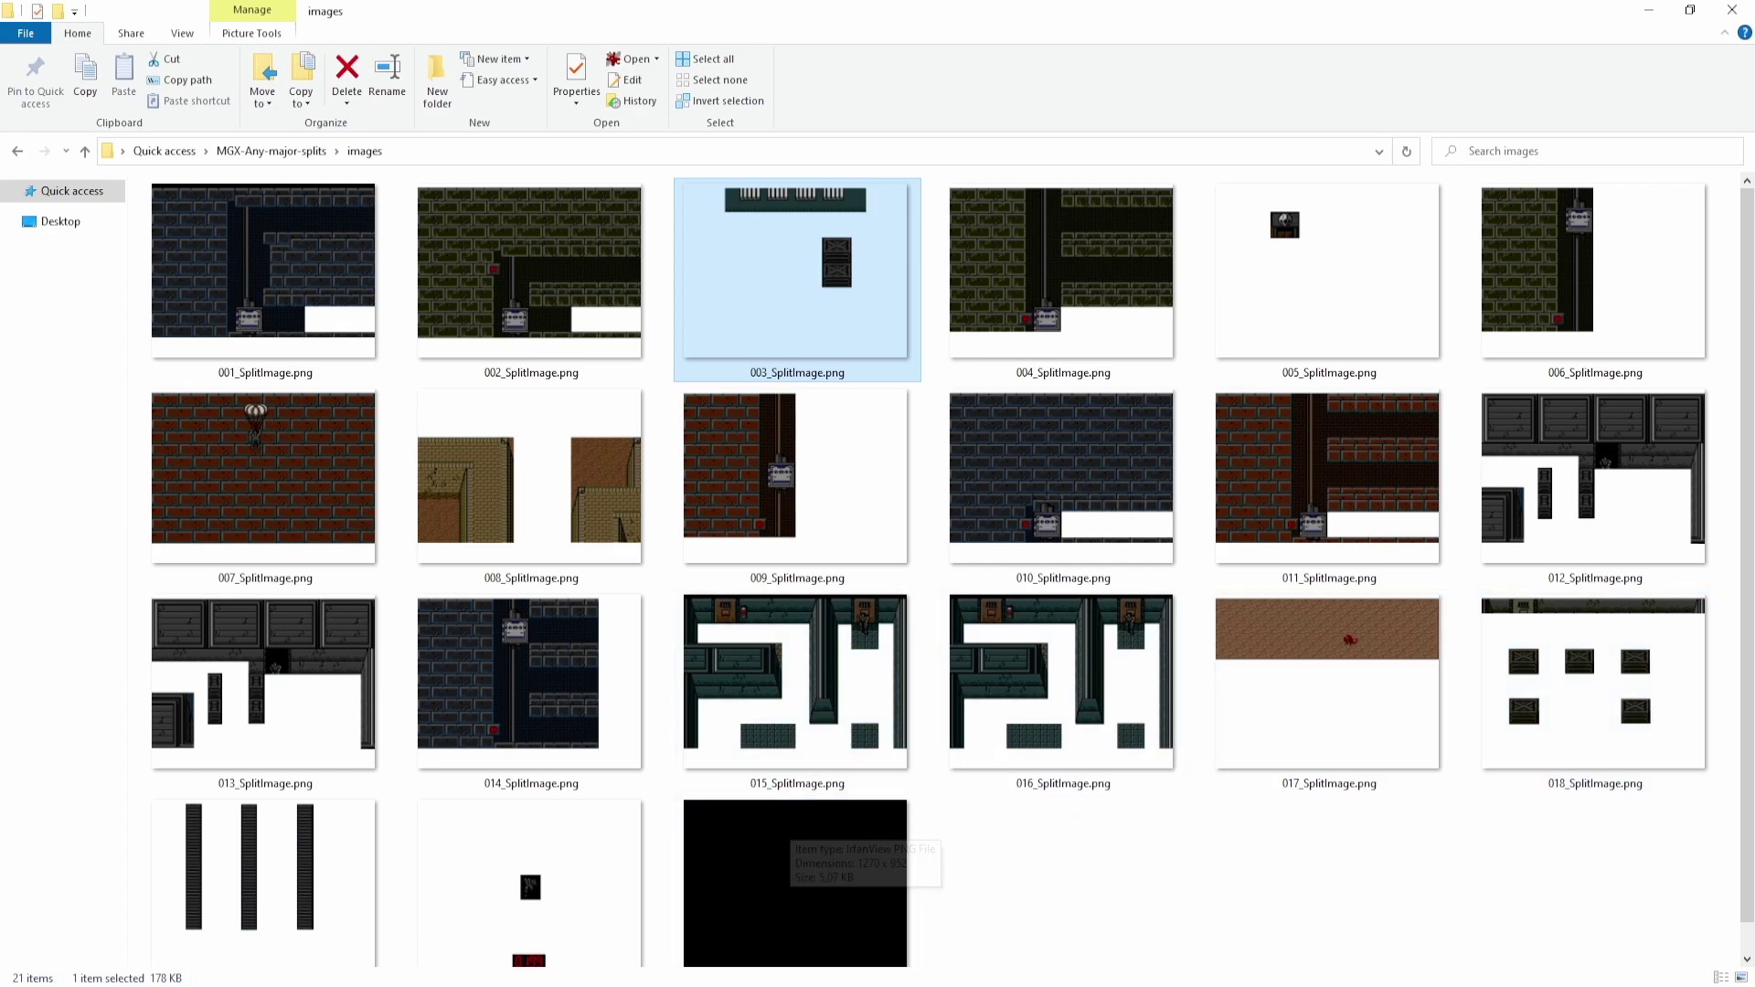
left_click(1732, 9)
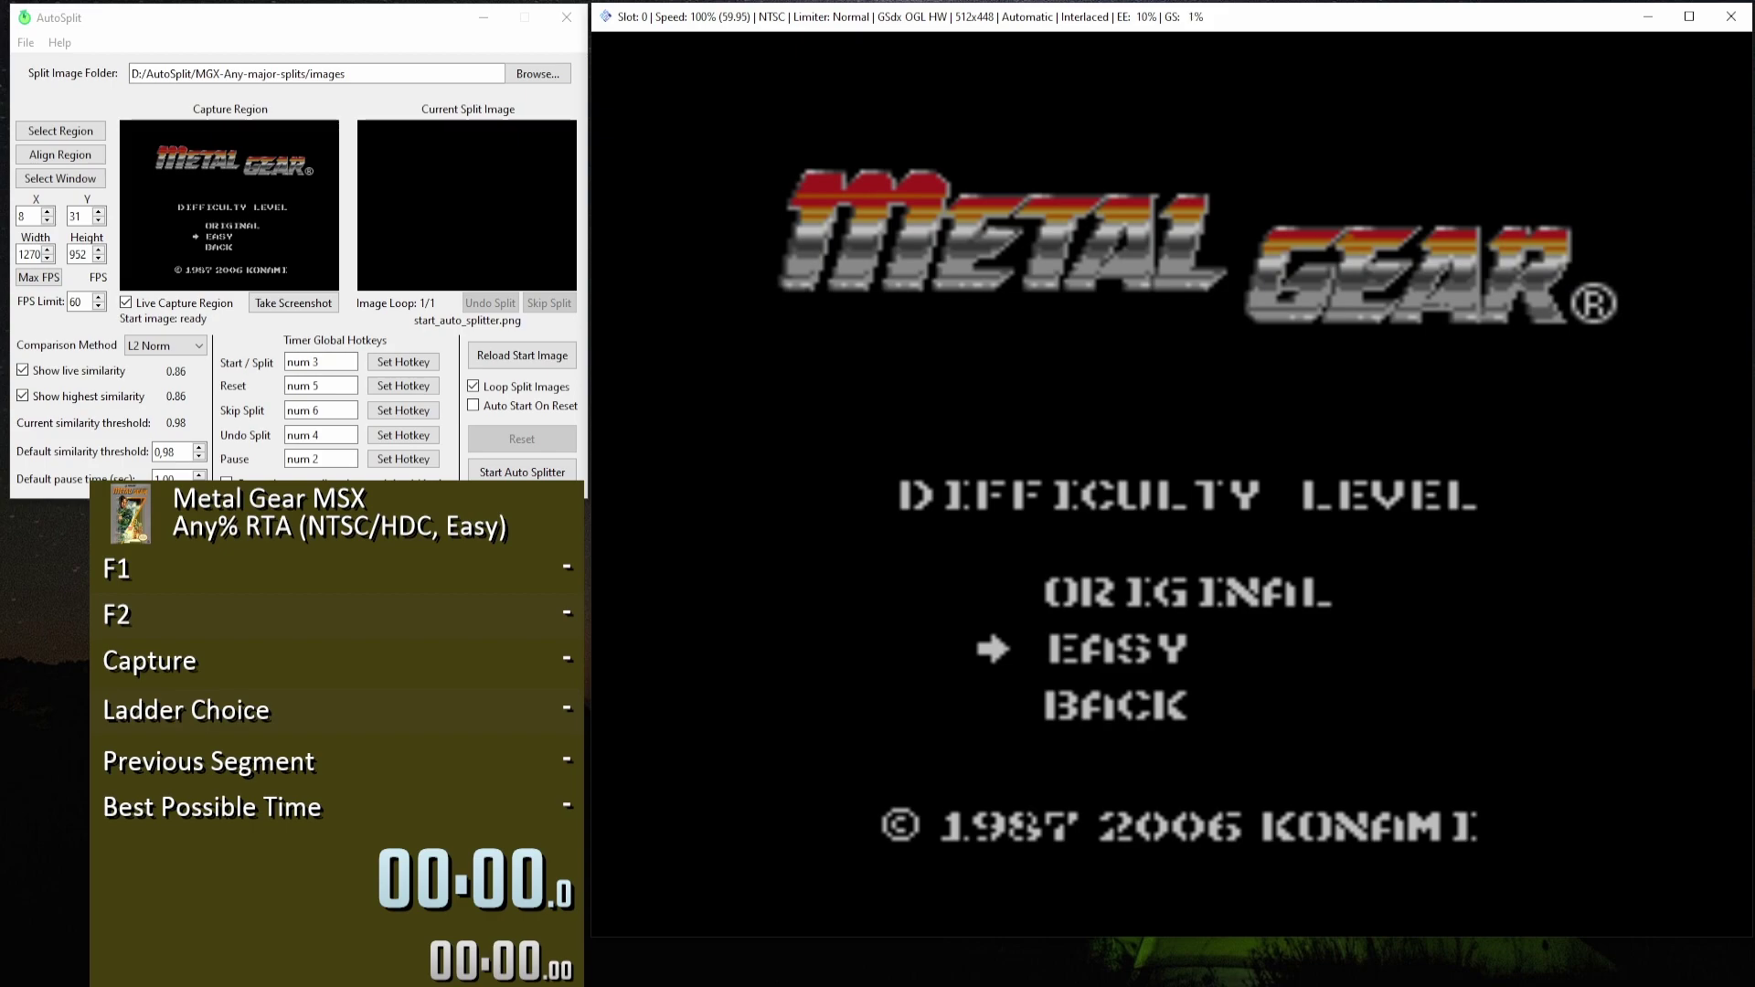
Test the major splits by starting an Easy game and playing to the first-floor elevator, and move the timer window slightly down.
key("Return")
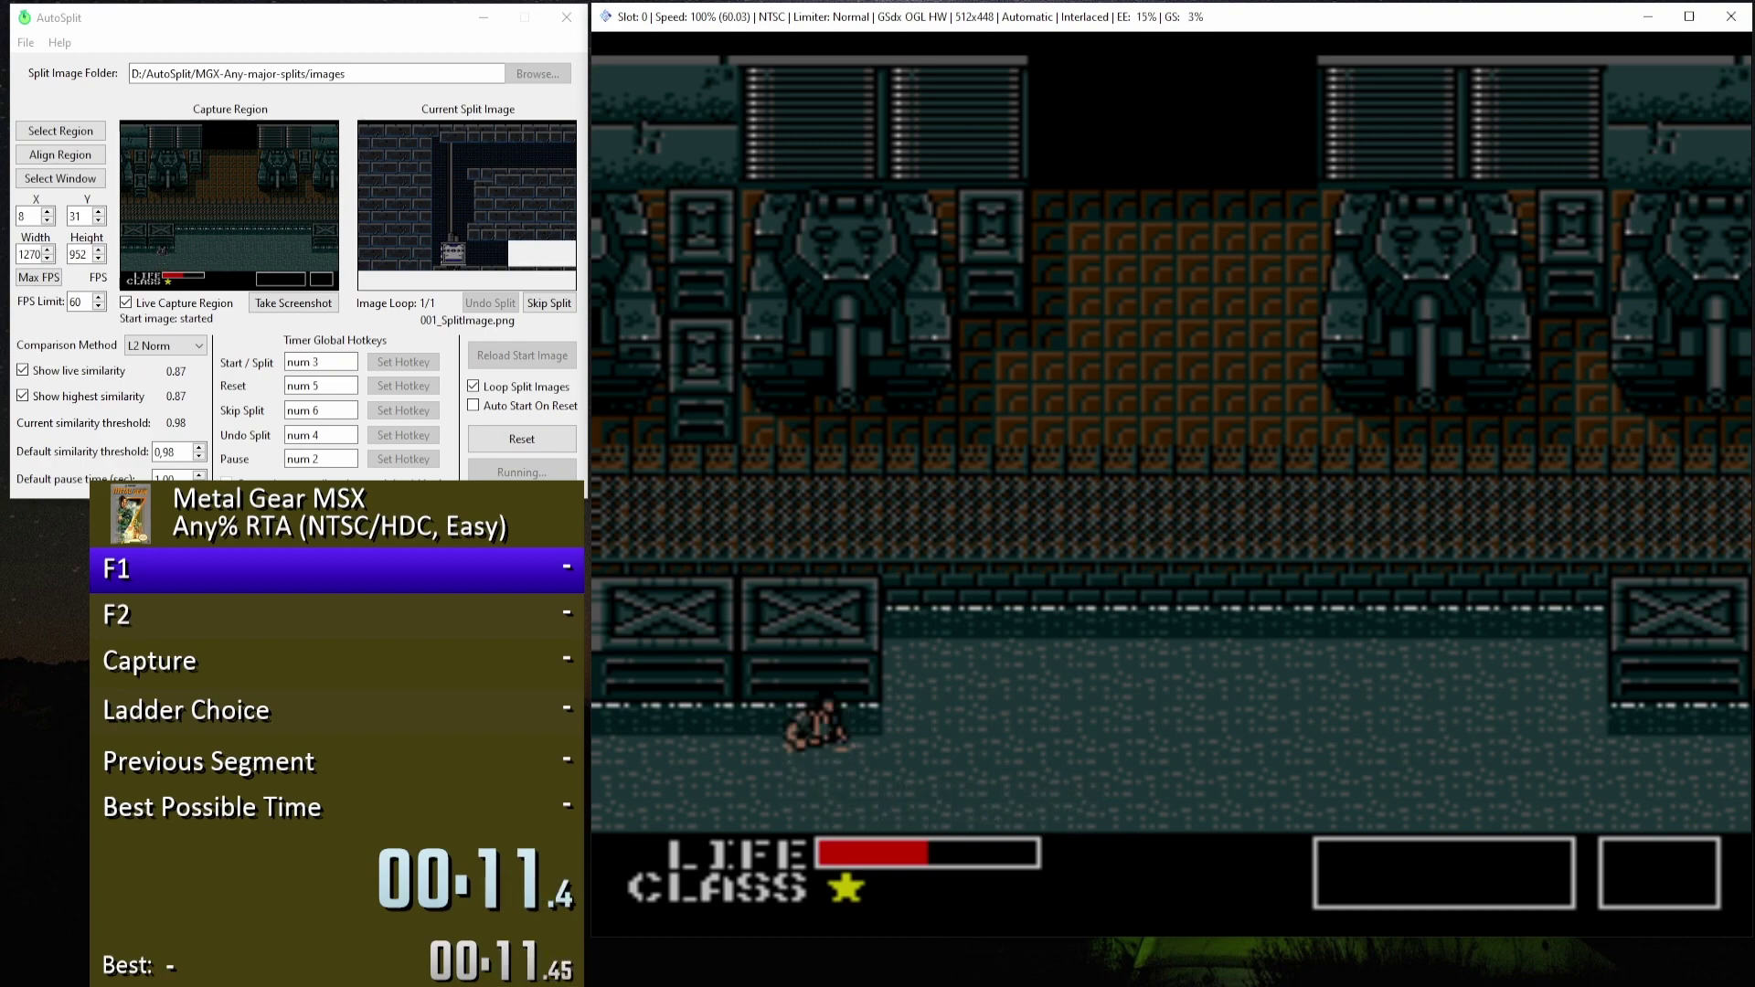
key("F4")
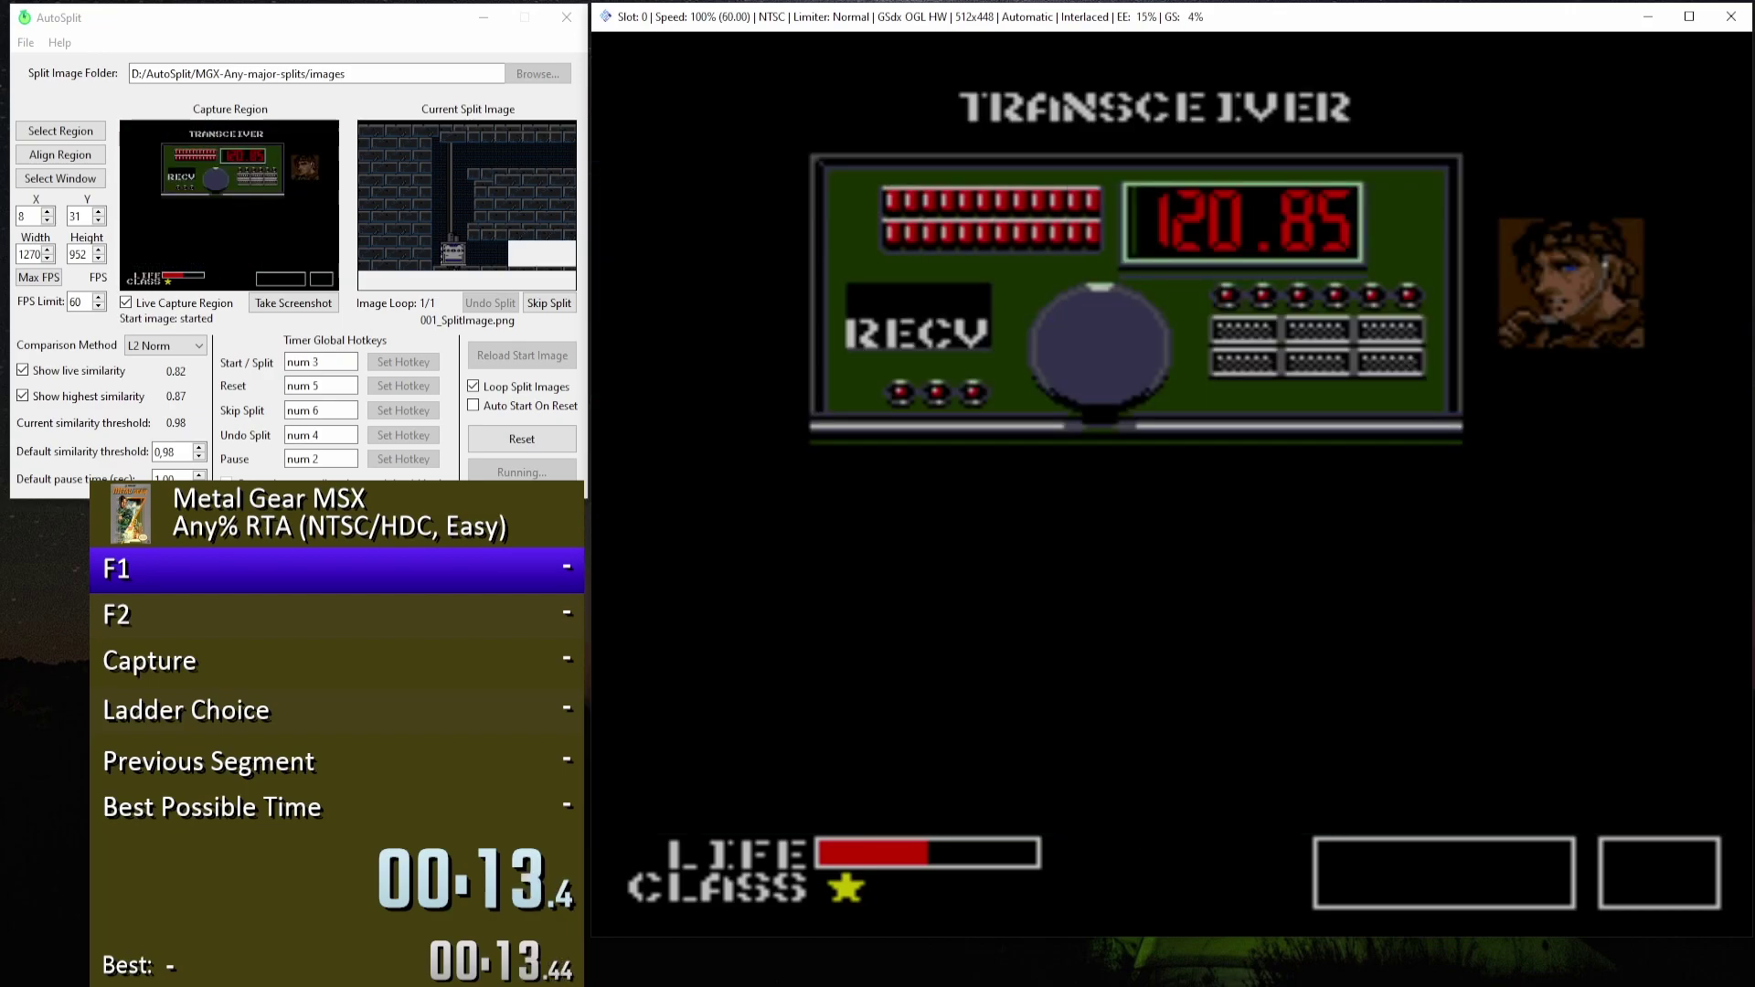
key("F4")
key("Right")
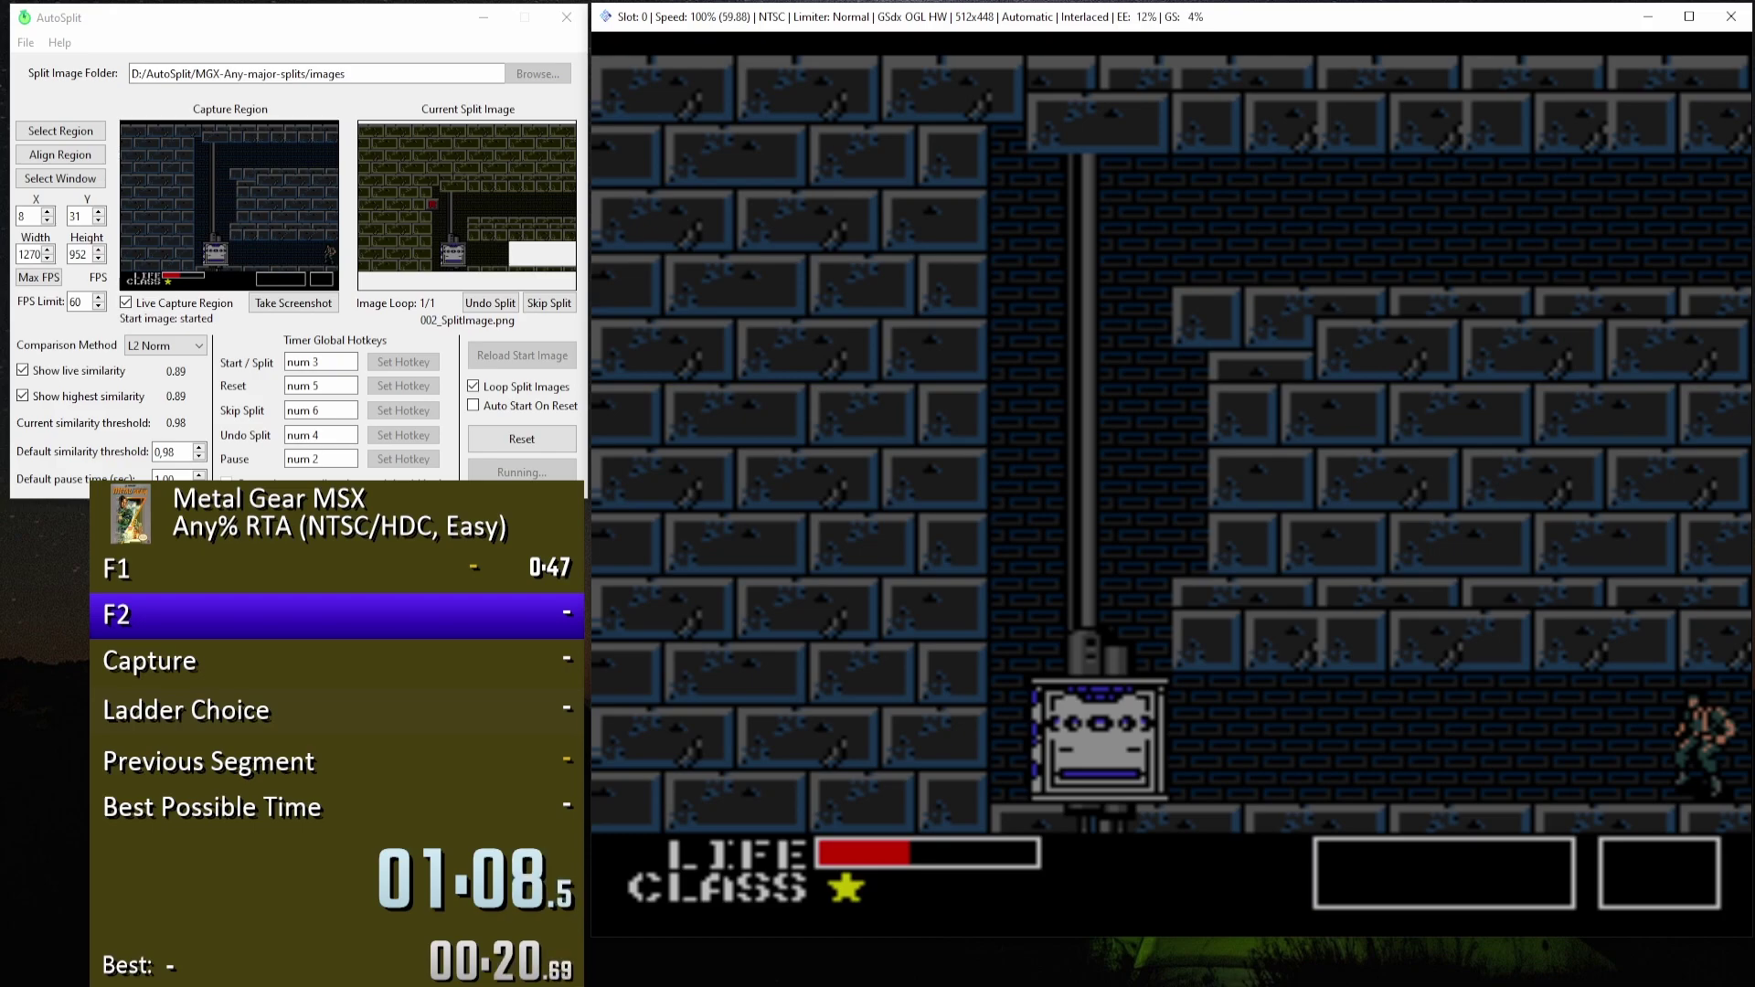
left_click_drag(336, 512, 342, 532)
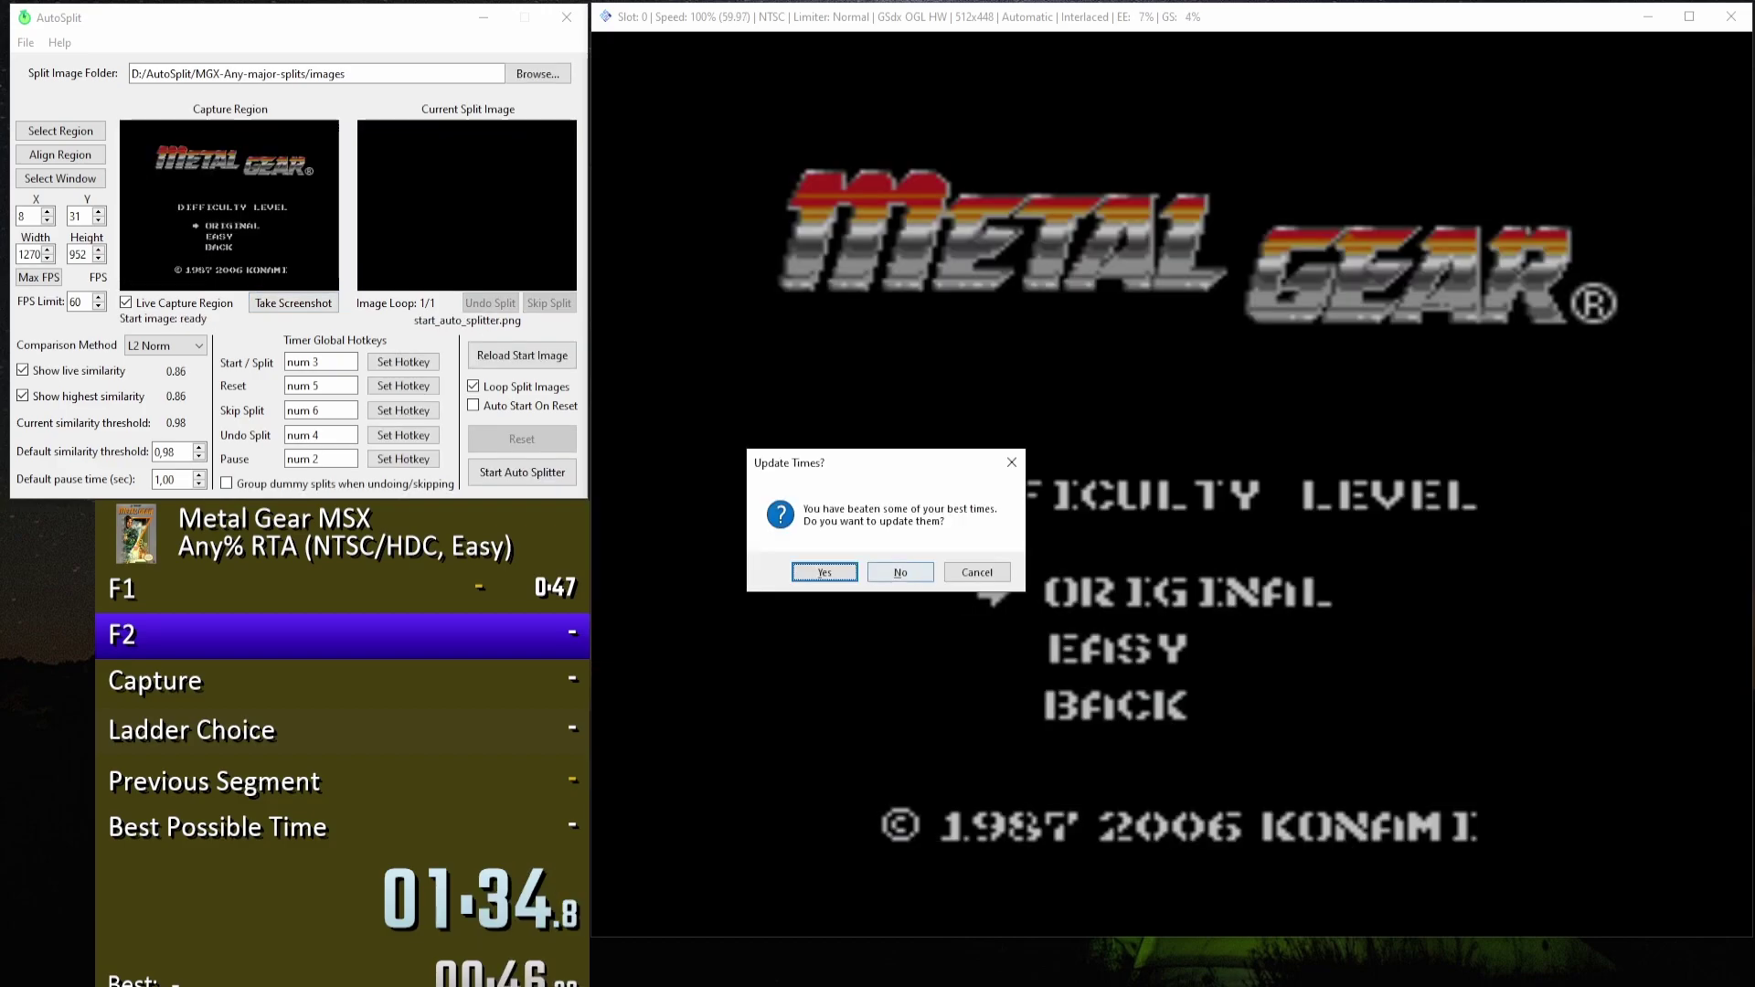
key("Return")
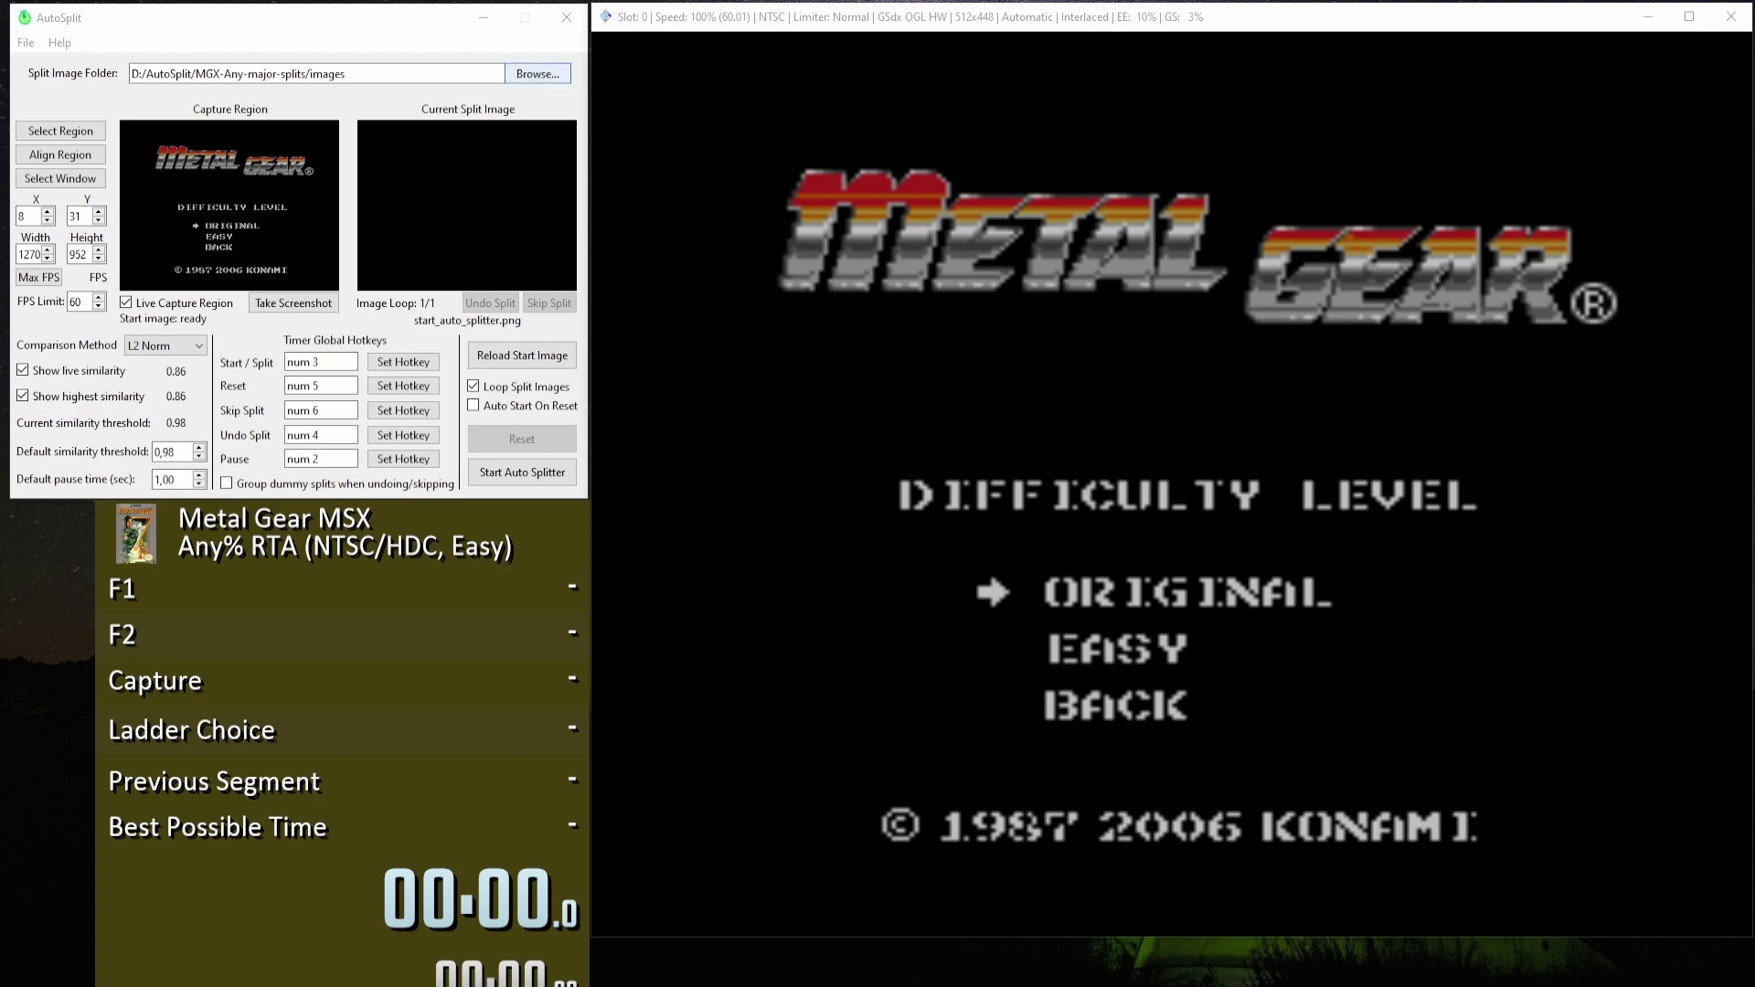
Set the split image folder to D:/AutoSplit/MGX-Any-room-splits/images and load the matching AutoSplit settings.
left_click(537, 73)
left_click(293, 50)
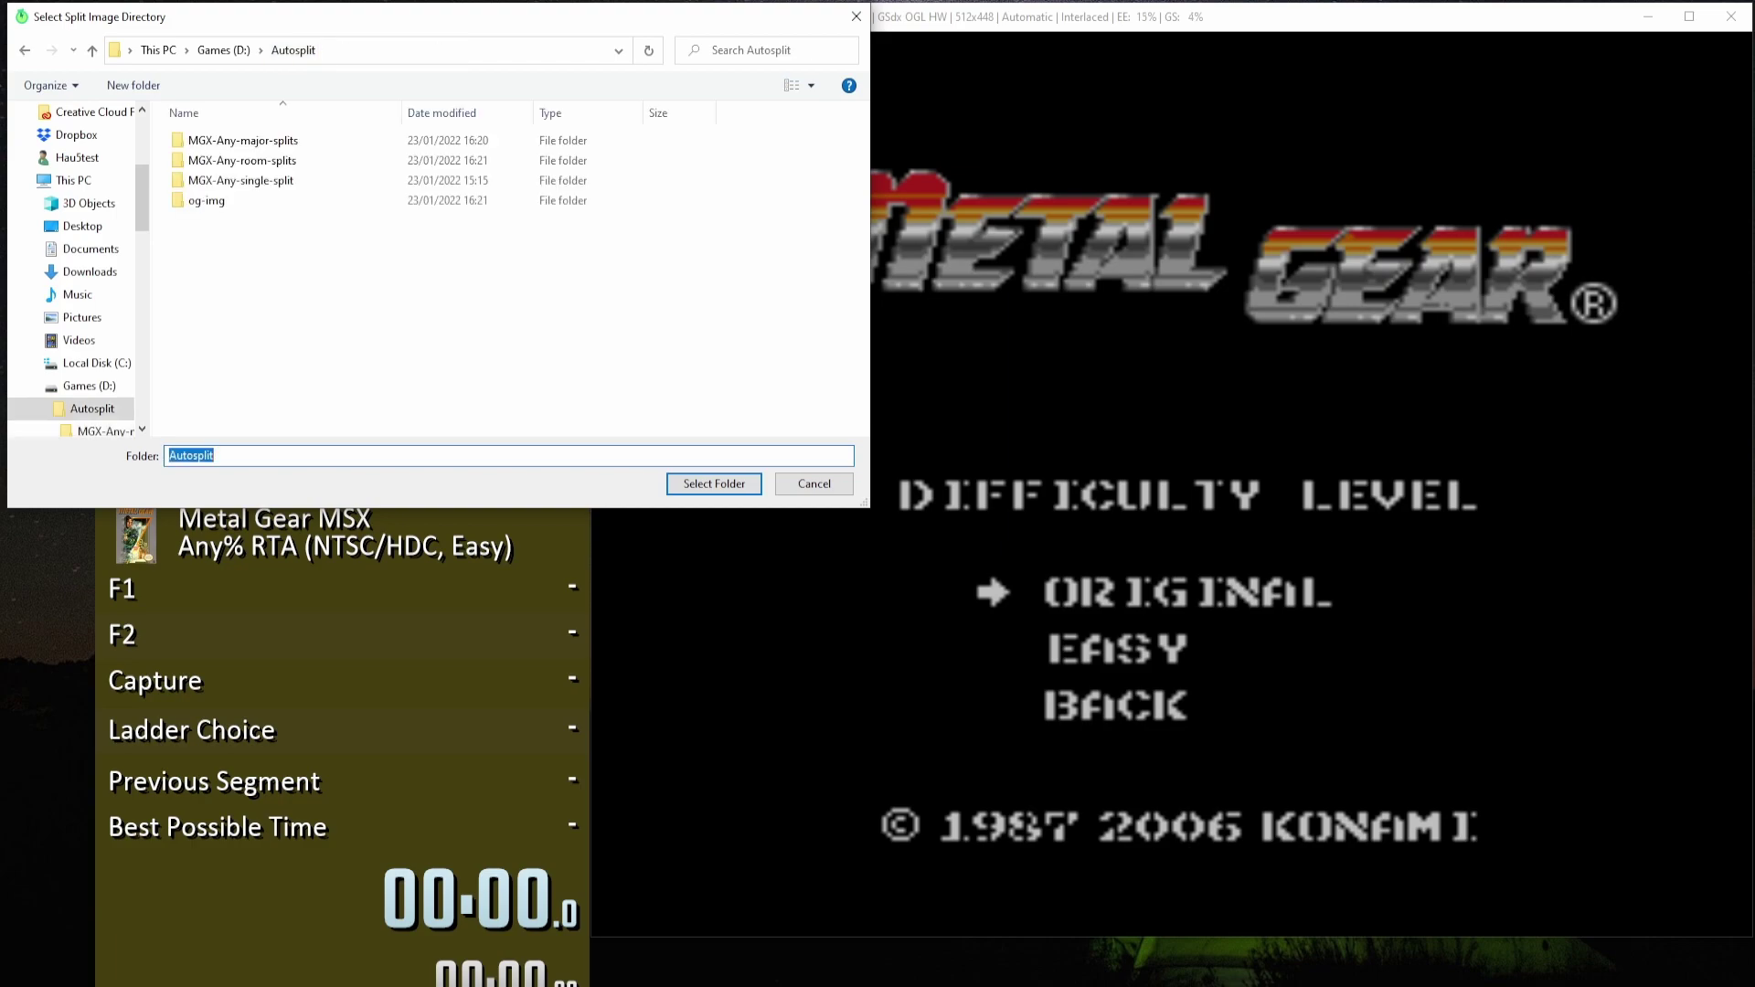
double_click(228, 161)
left_click(219, 161)
double_click(214, 161)
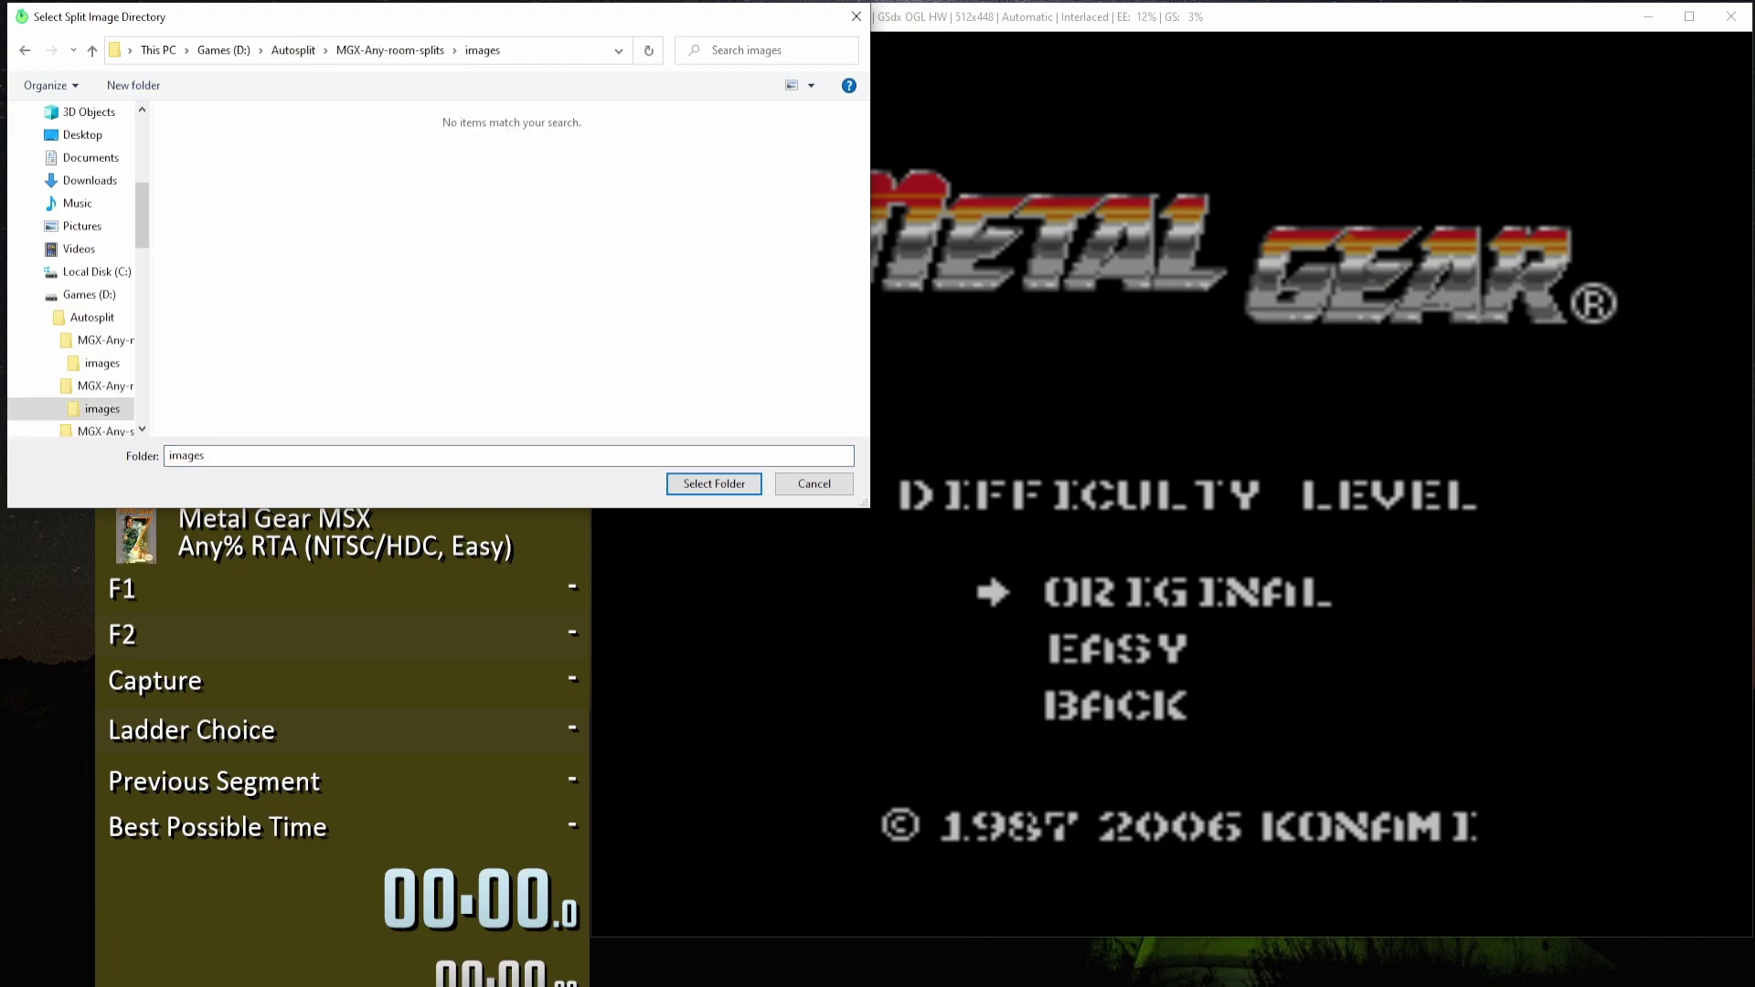
left_click(713, 483)
left_click(26, 42)
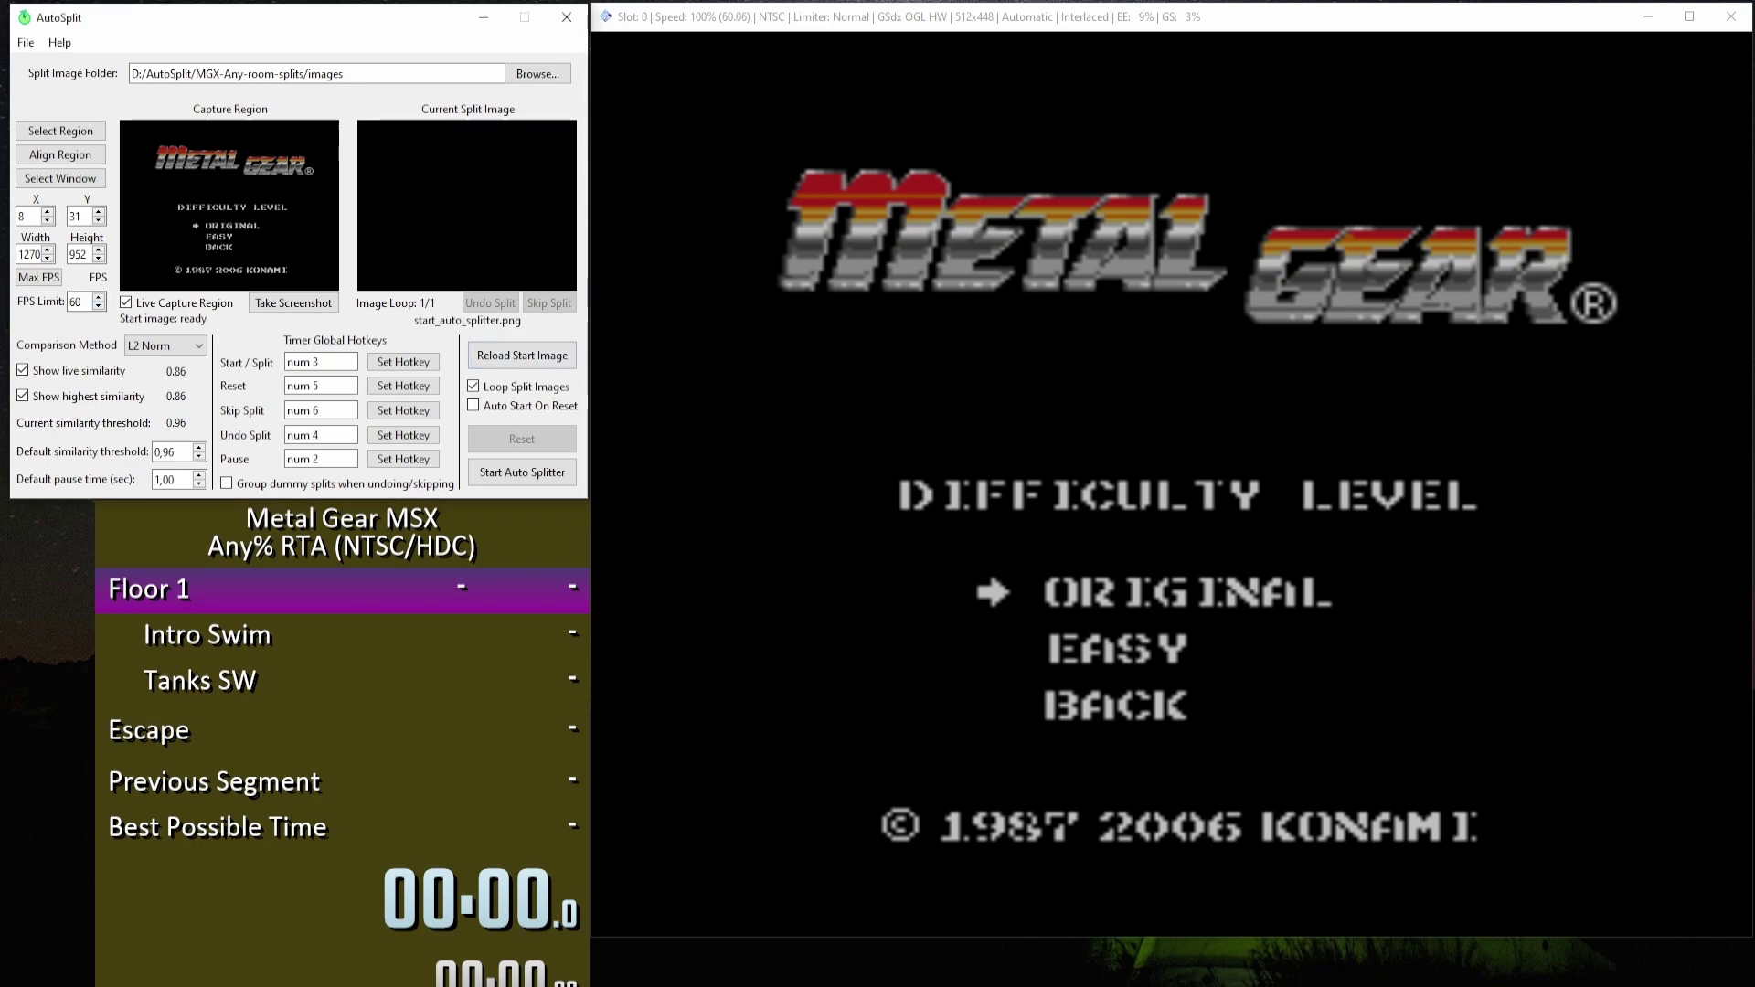
Review the room splits' segment list in the Splits Editor from Intro Swim to Escape, and close the editor.
right_click(518, 598)
left_click(553, 610)
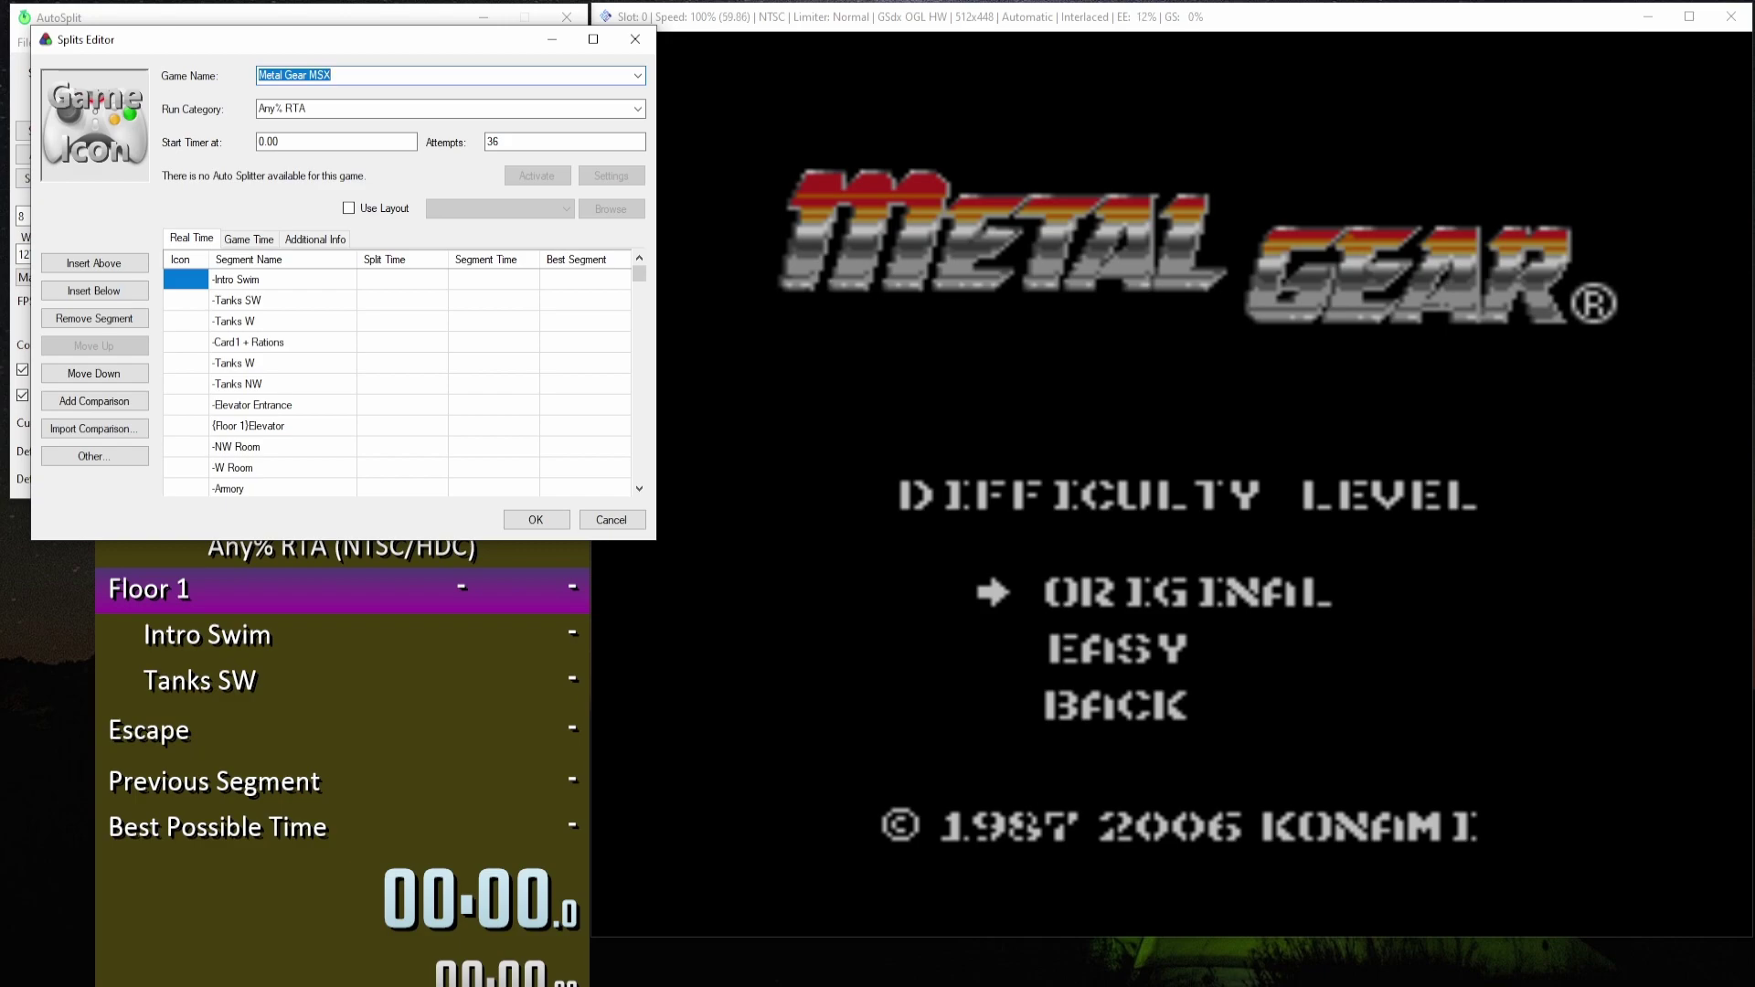
scroll(398, 384, "down", 1)
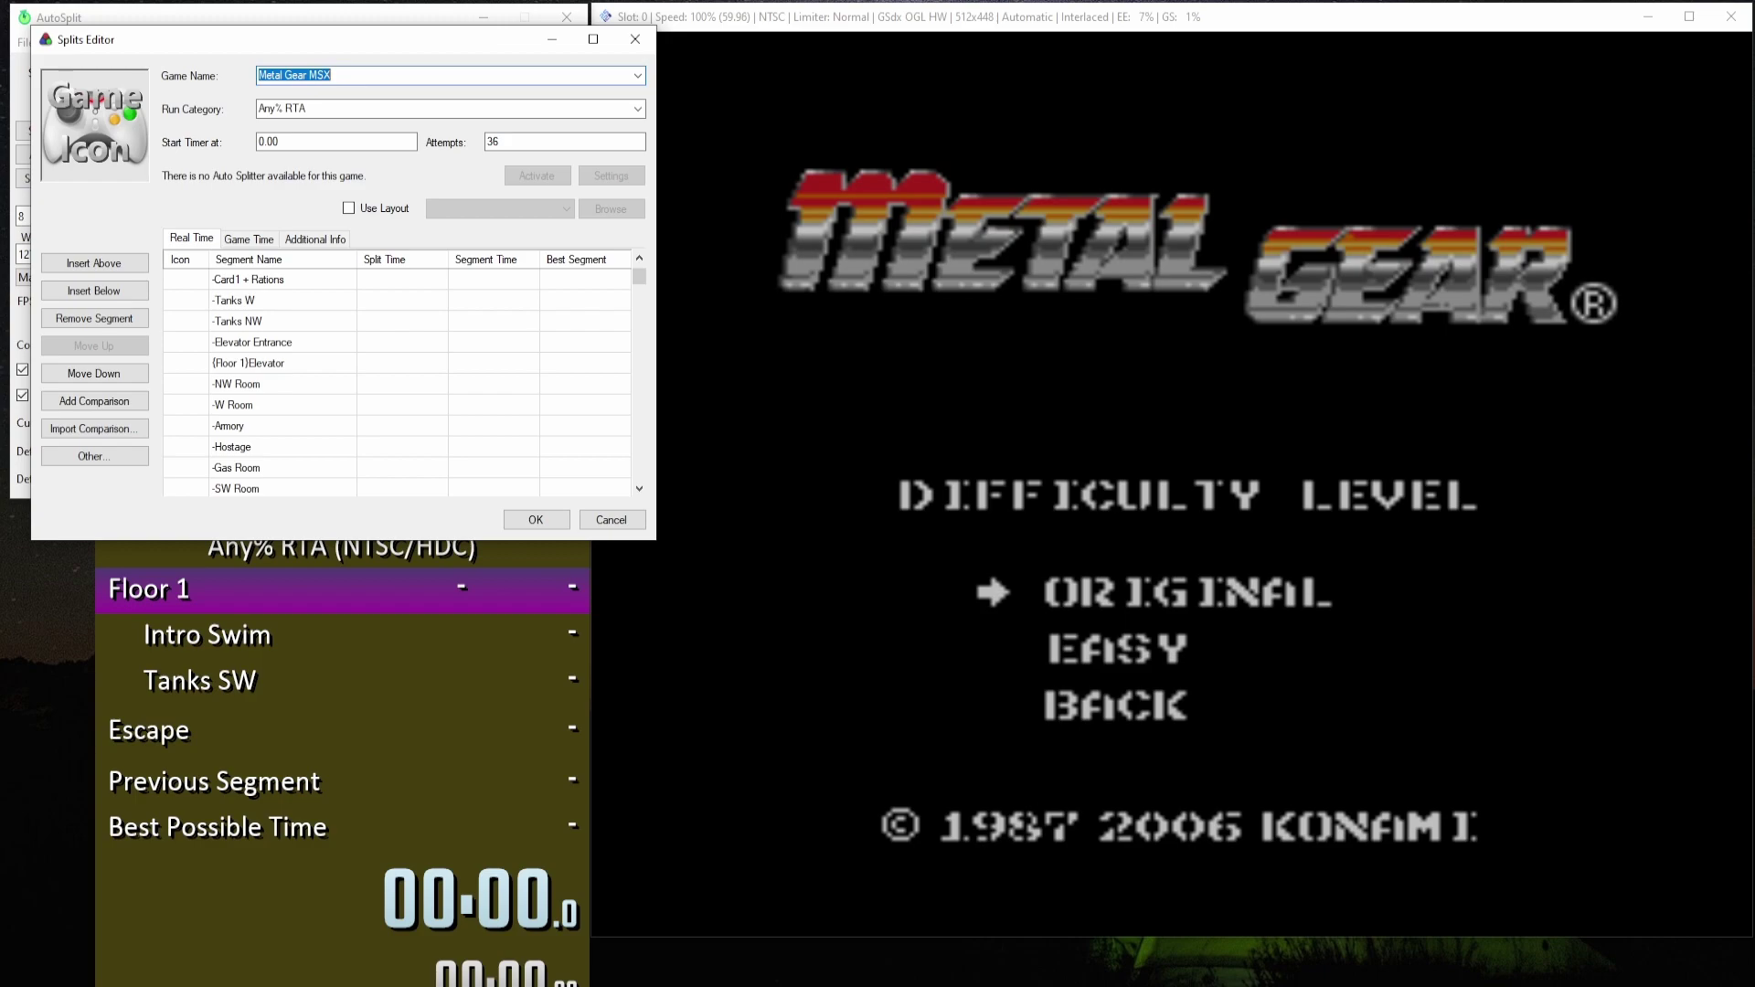
scroll(398, 384, "down", 5)
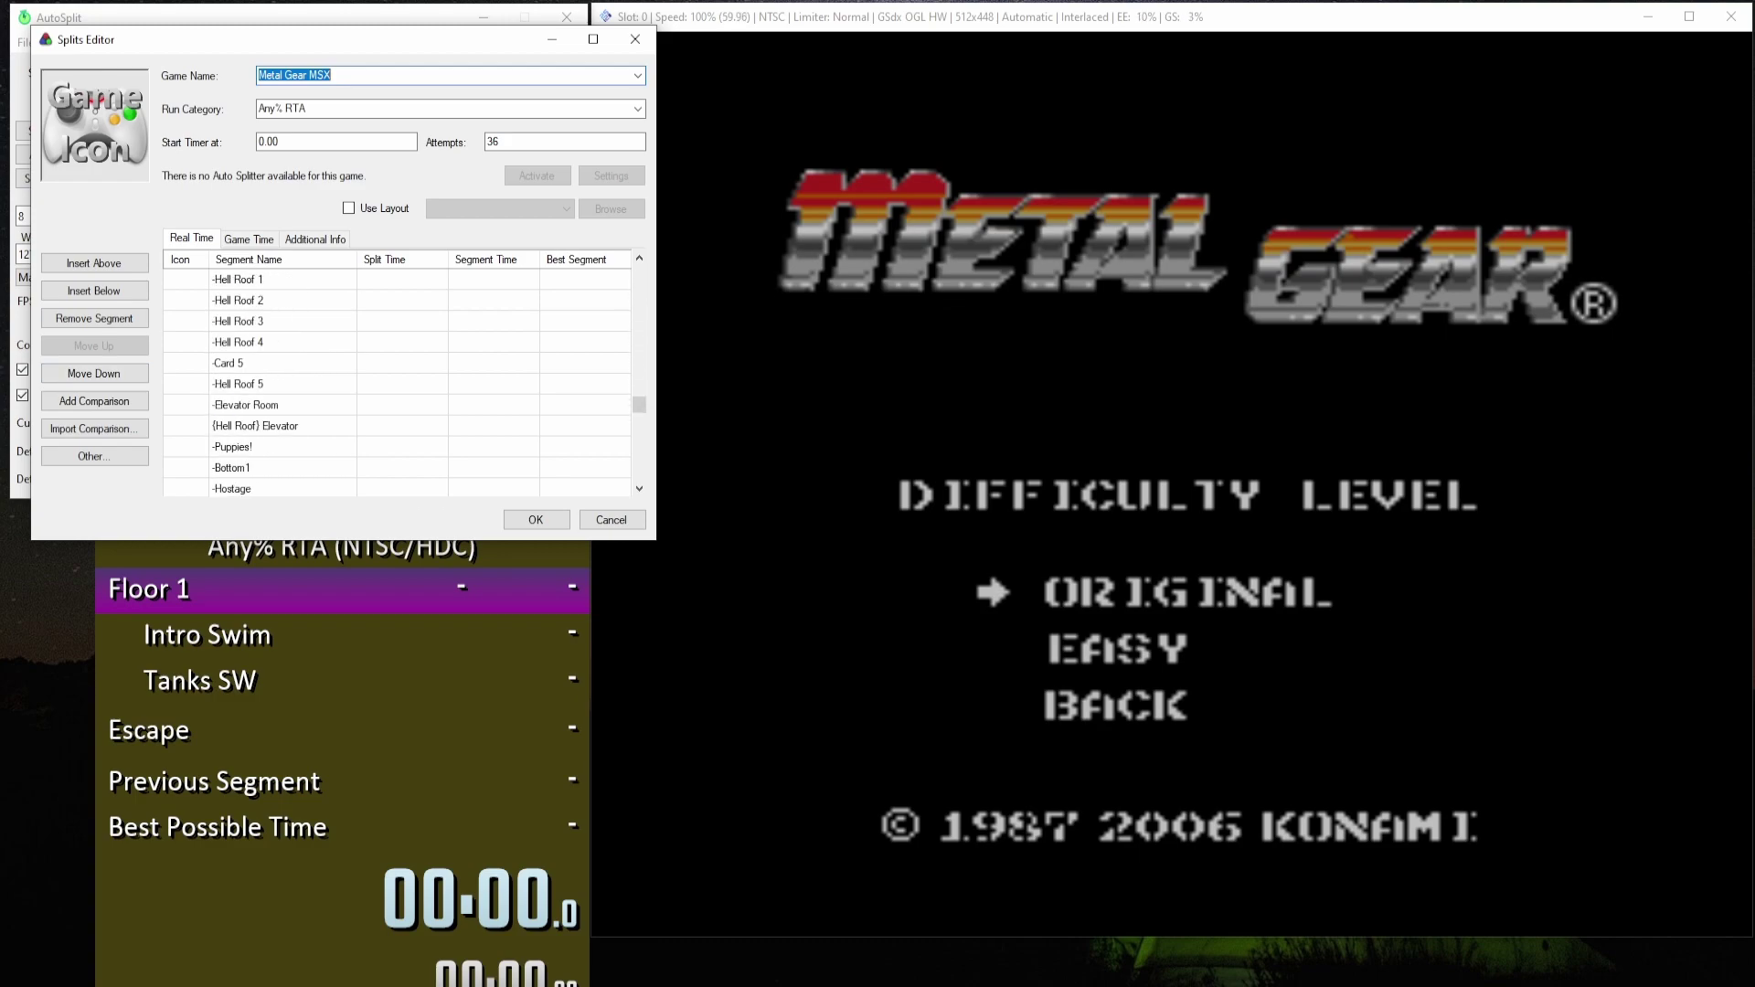
scroll(398, 375, "down", 4)
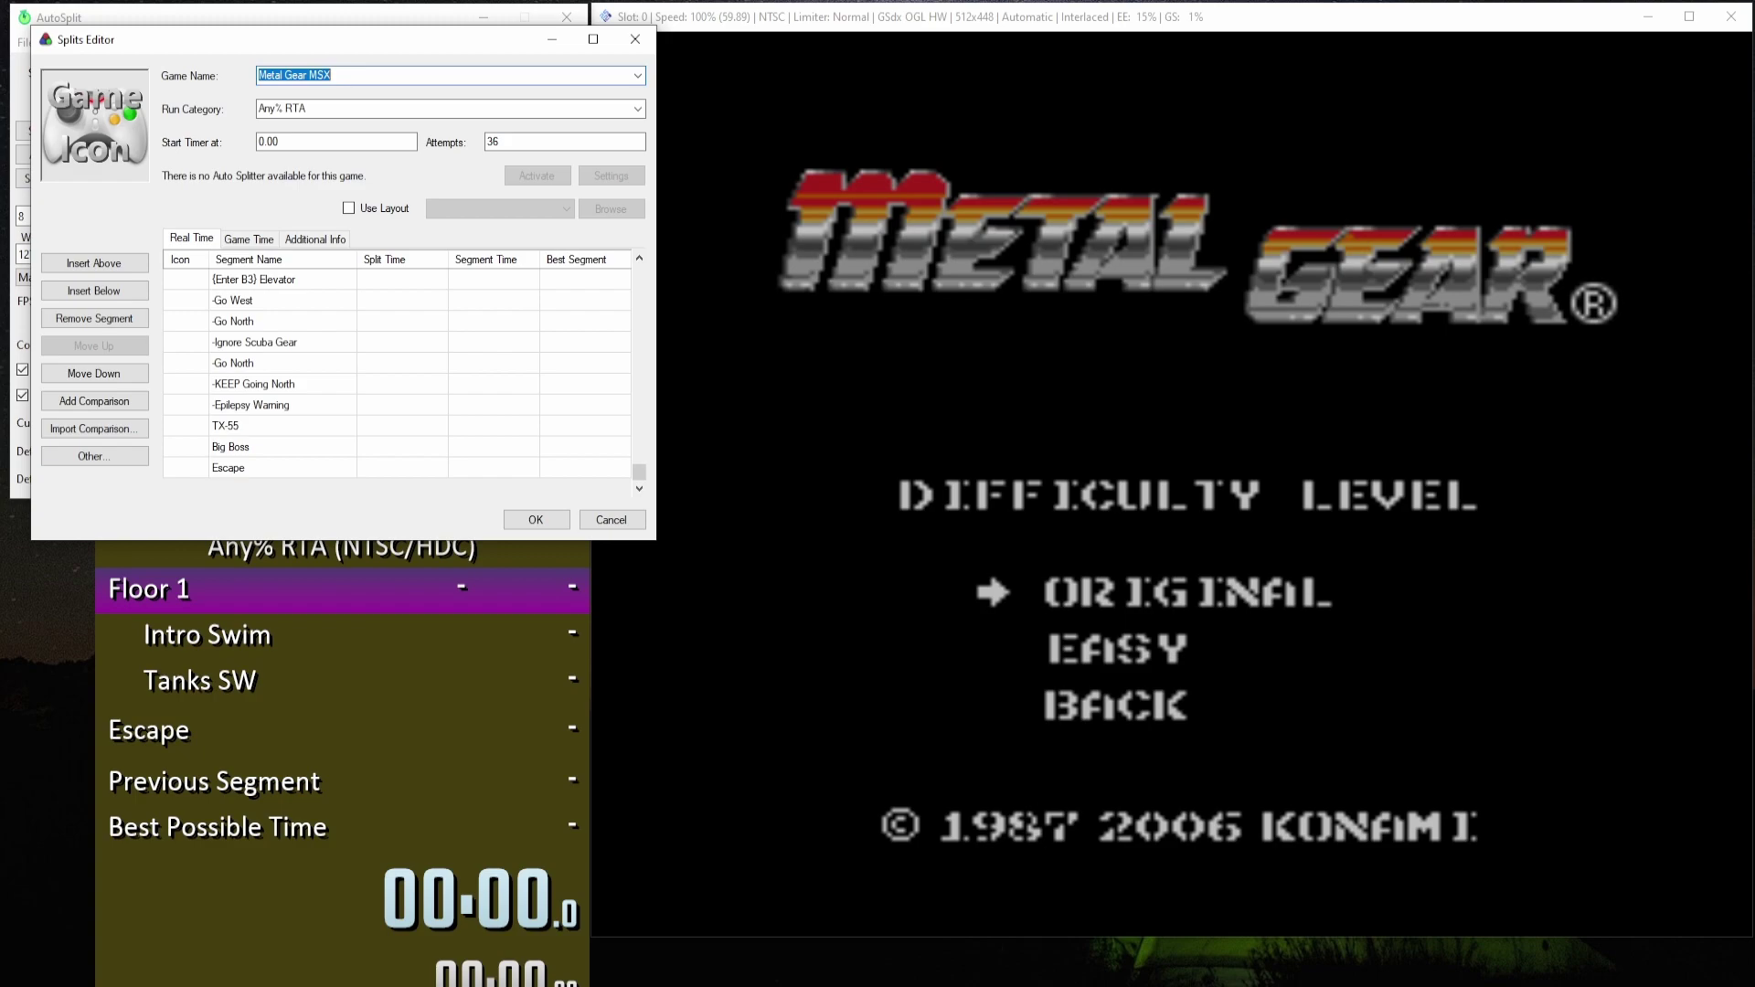
left_click(536, 520)
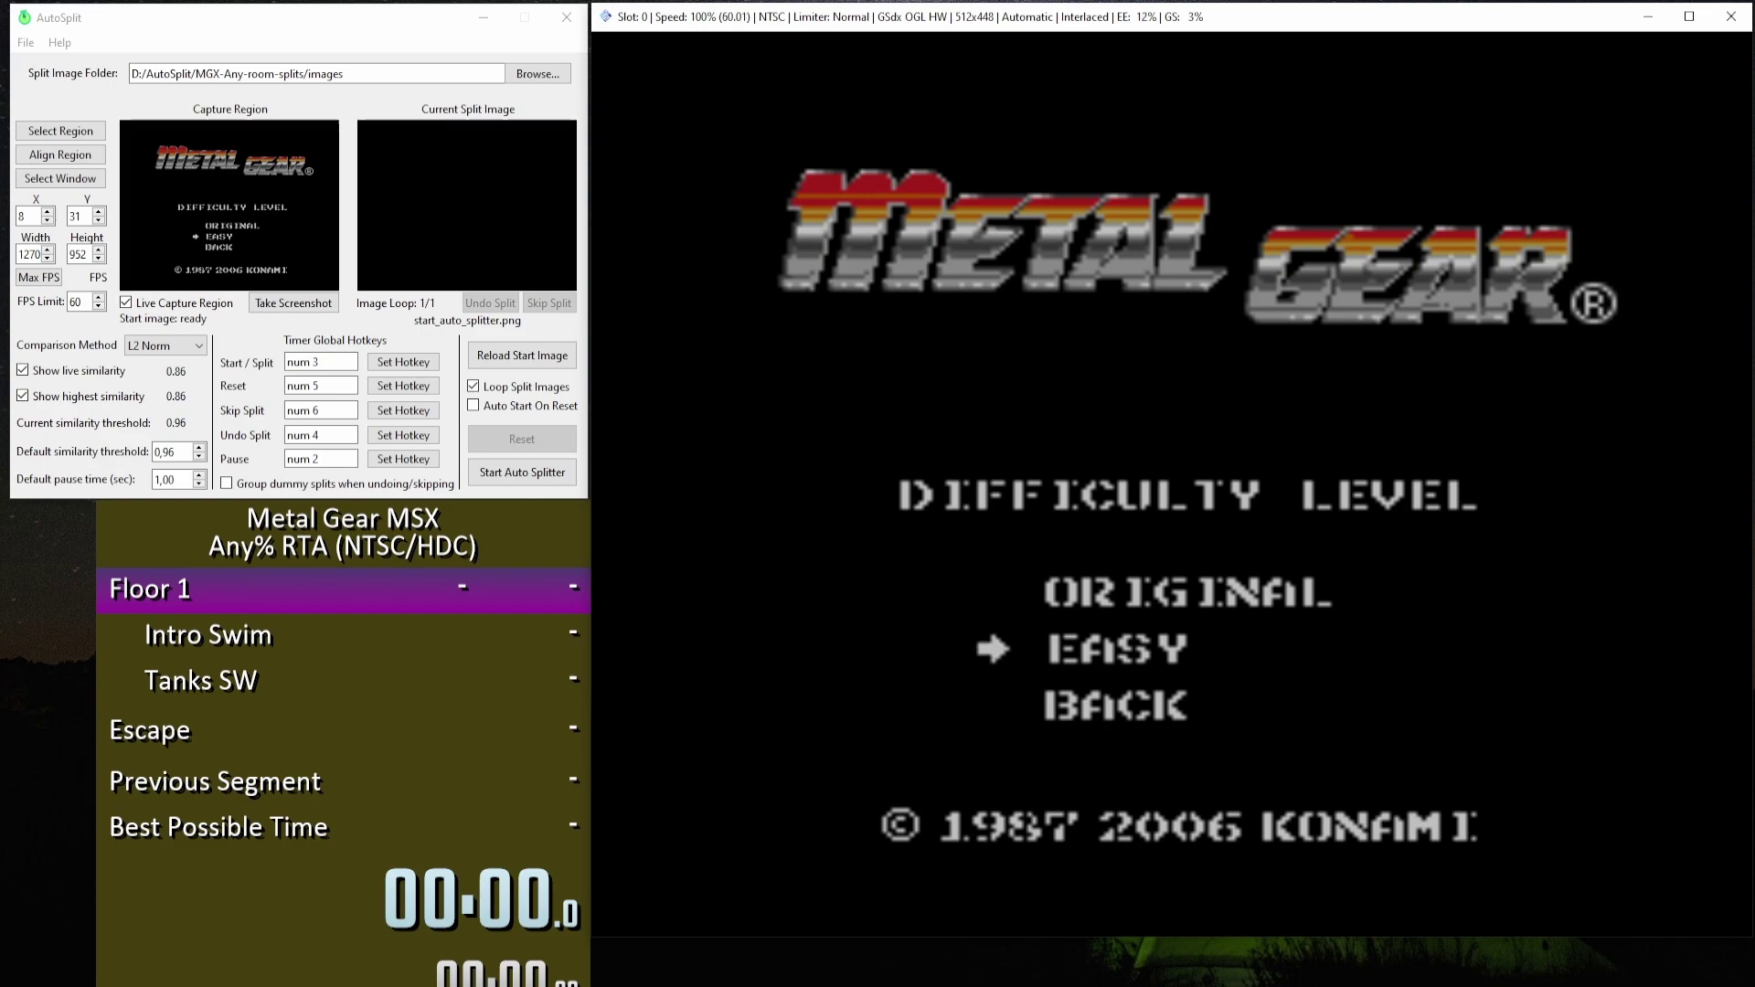
Test the room splits by starting an Easy game and playing through the Floor 2 armory to the hostage room.
key("Return")
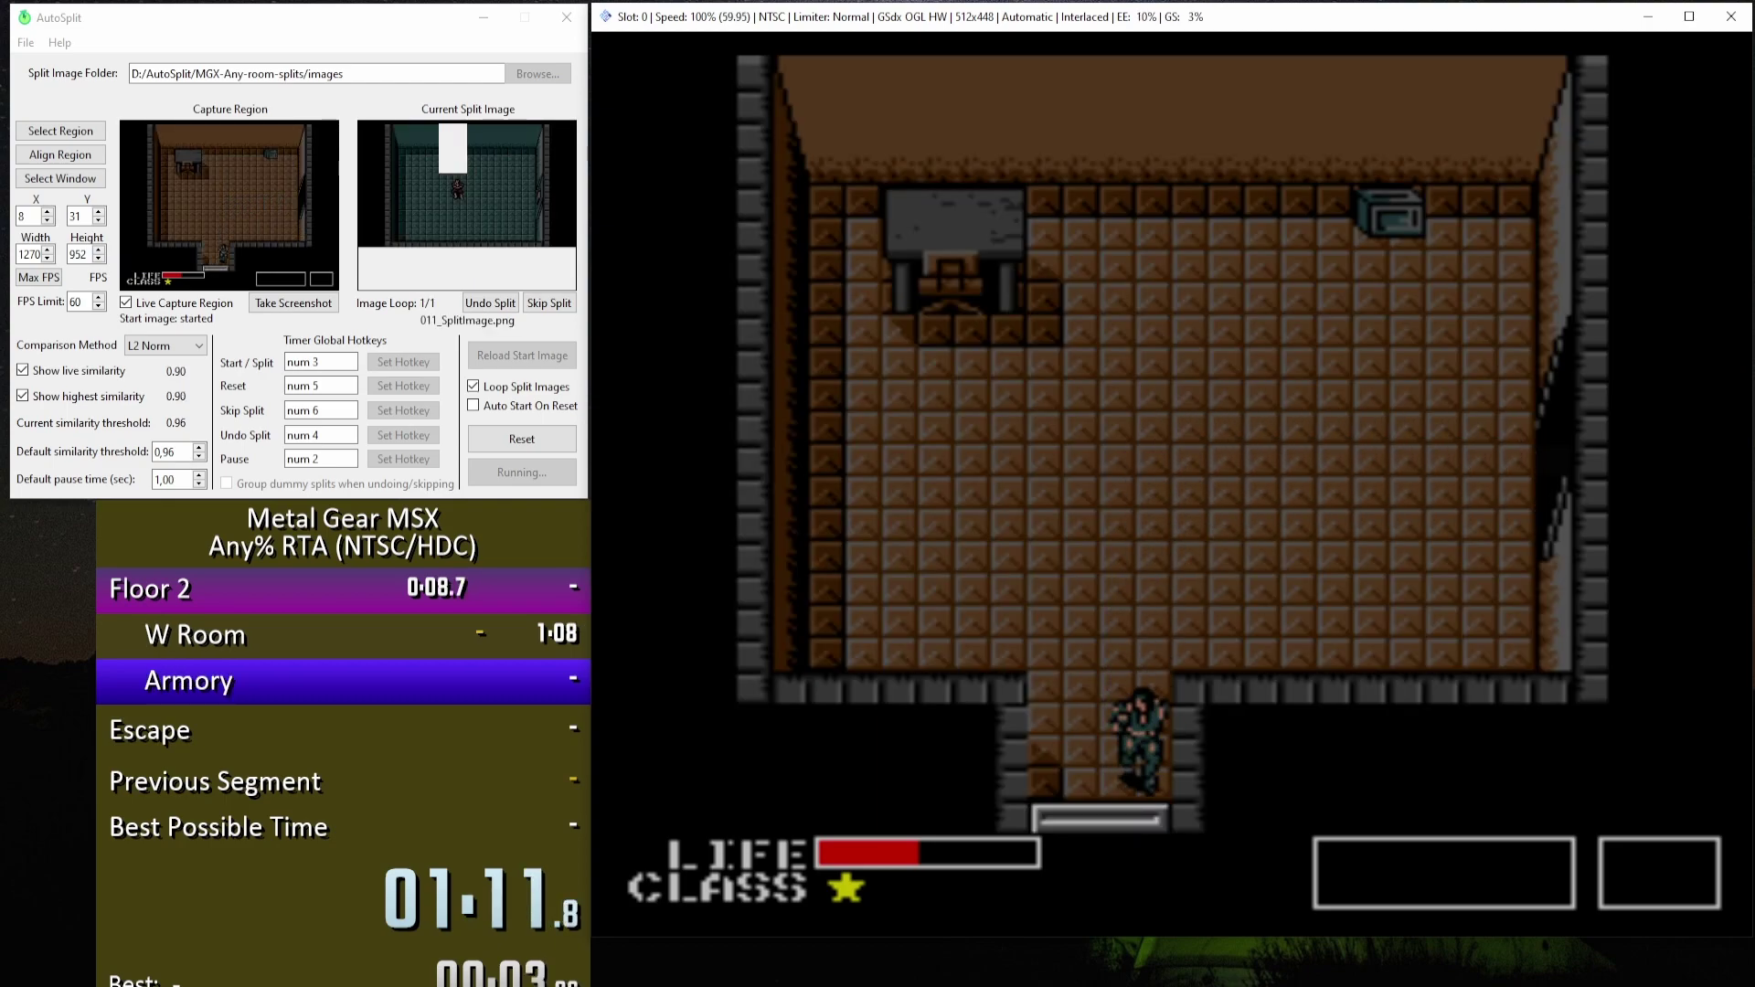
key("F3")
key("Down")
key("F3")
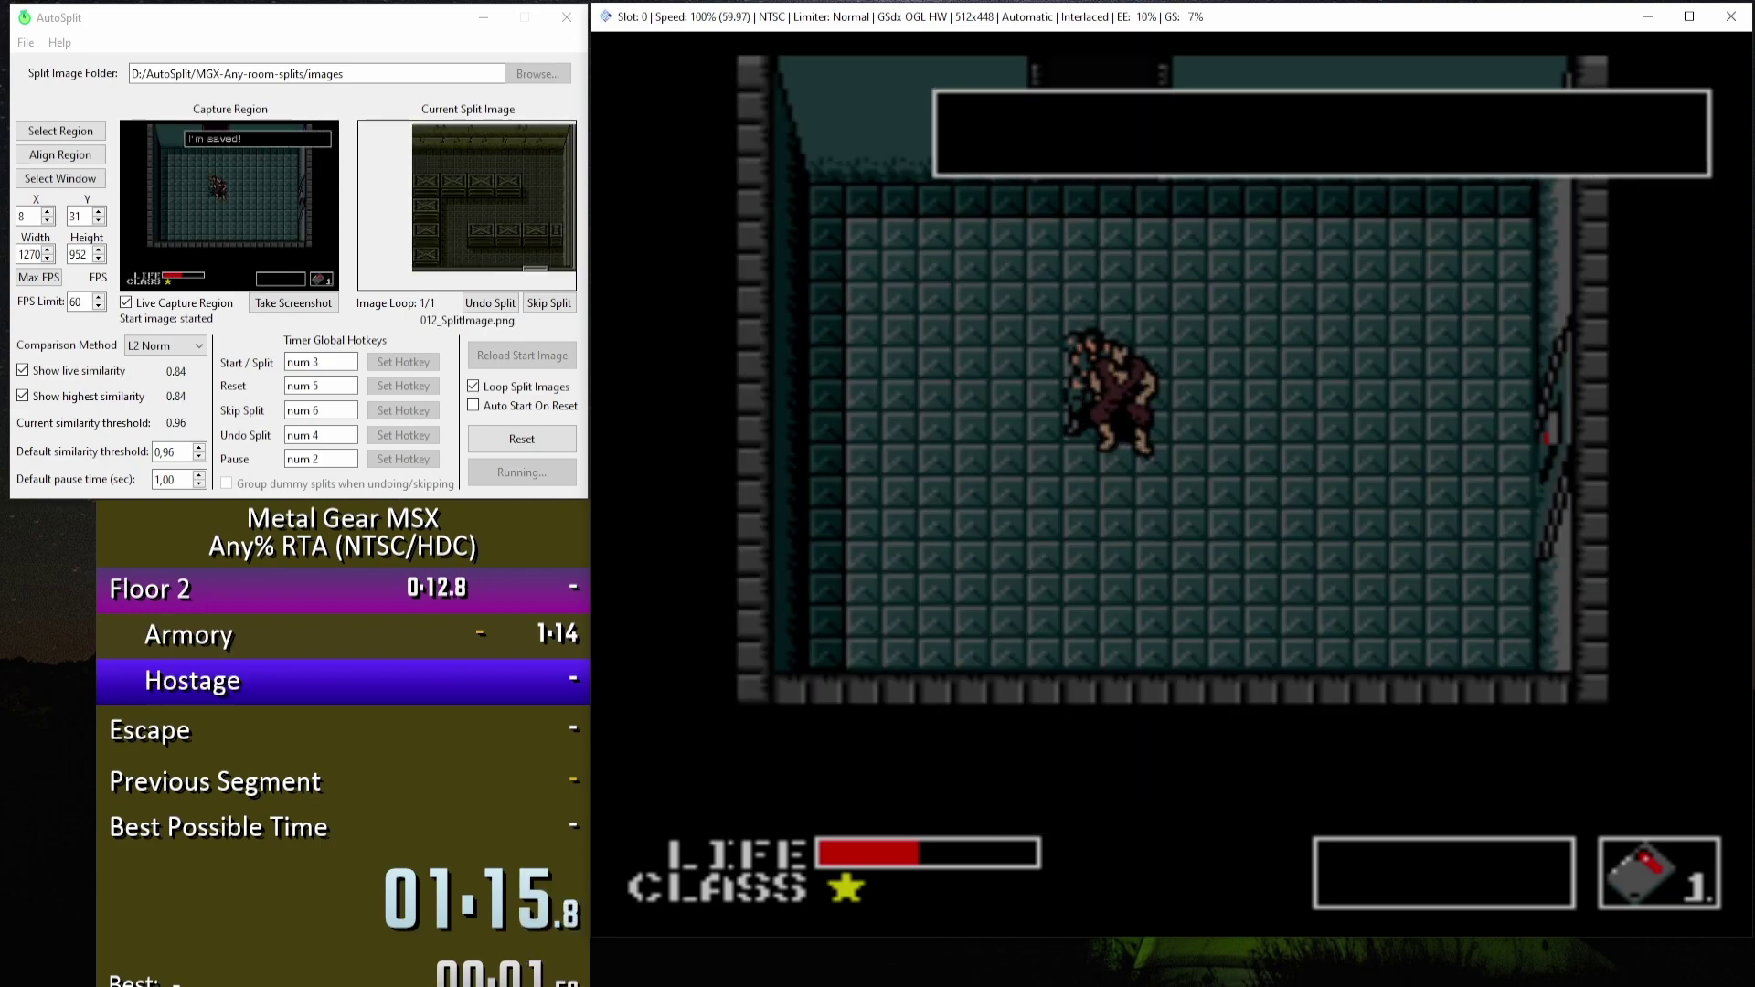
key("Down")
key("Right")
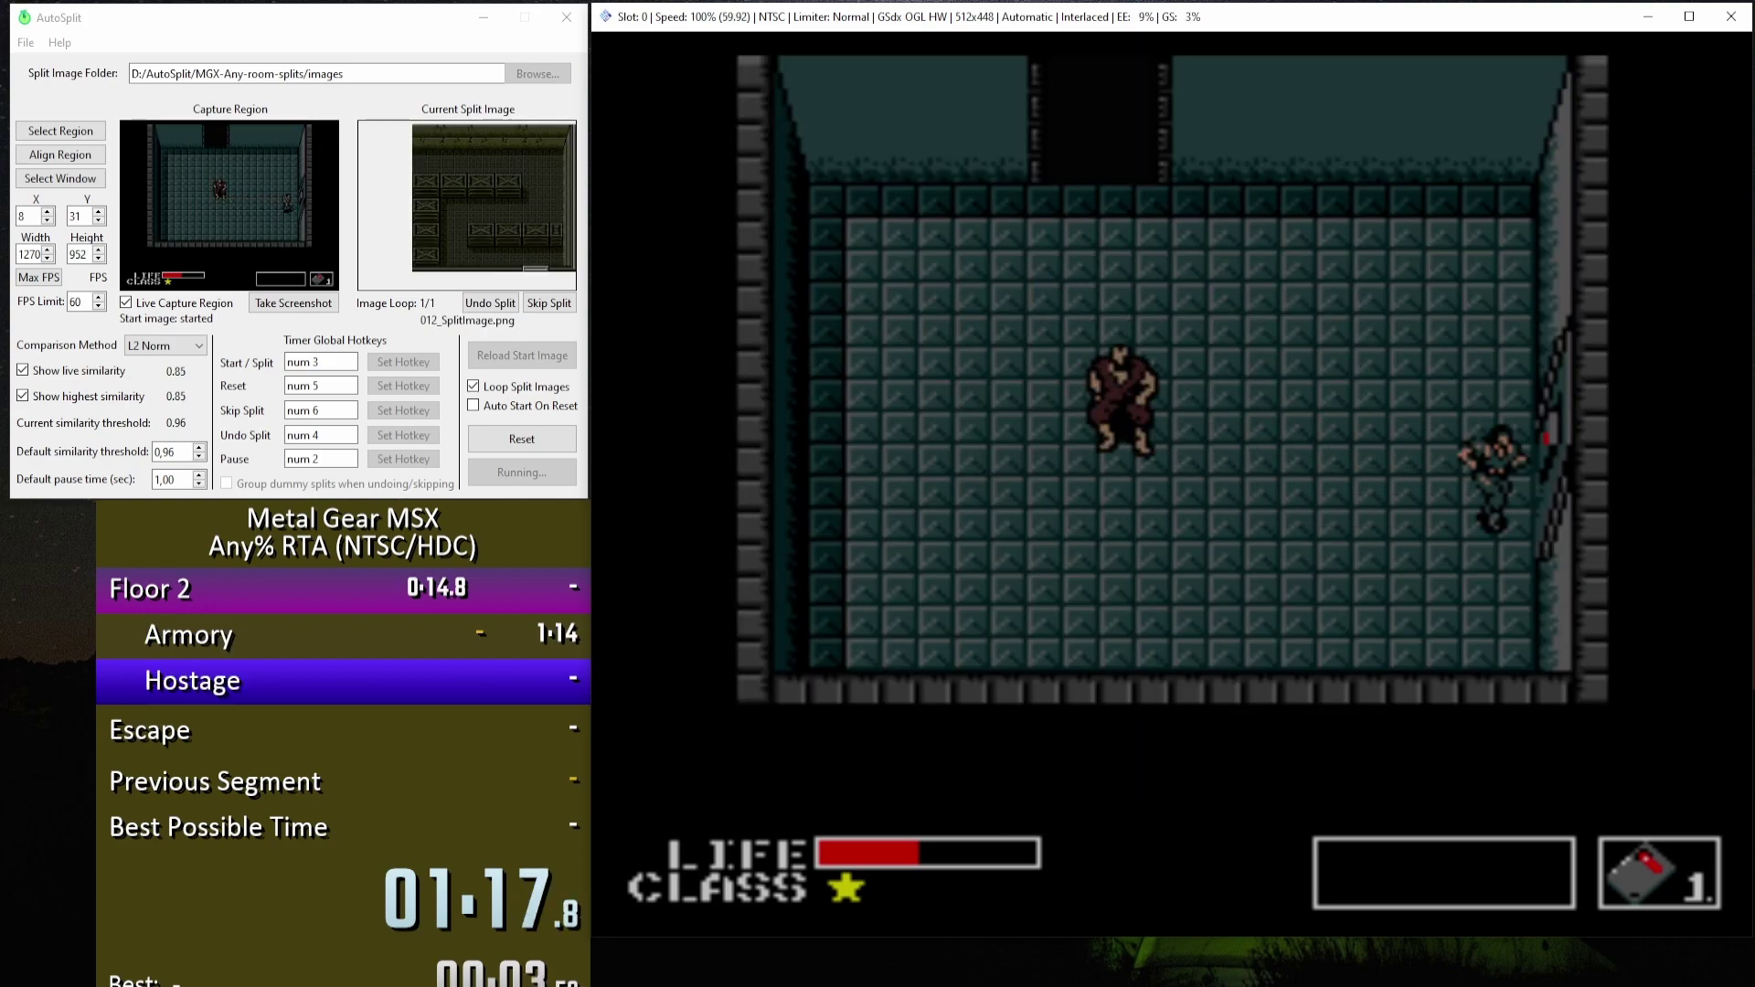